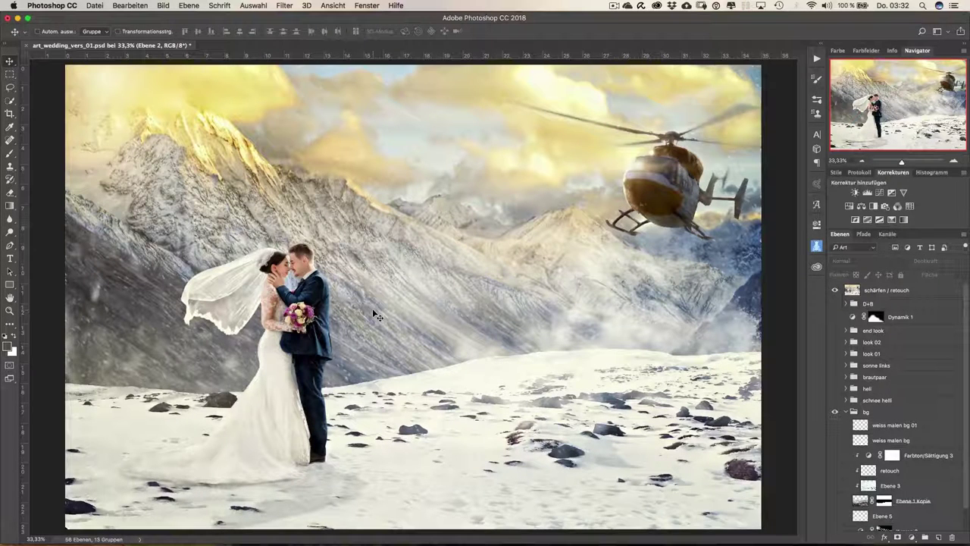
# Step: Hide every layer, then reveal only the bridge landscape on Ebene 1 Kopie
pyautogui.click(834, 293)
pyautogui.scroll(-1, 909, 447)
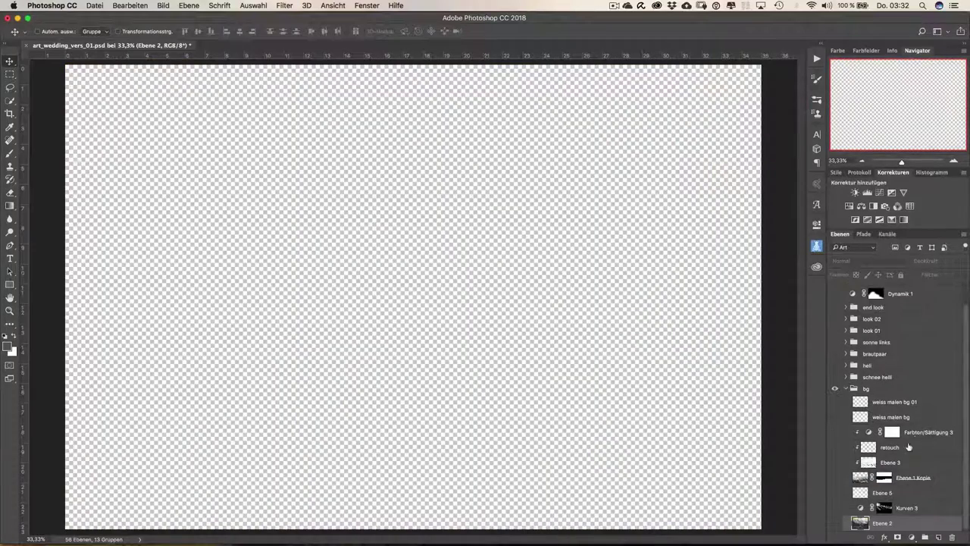
pyautogui.click(836, 478)
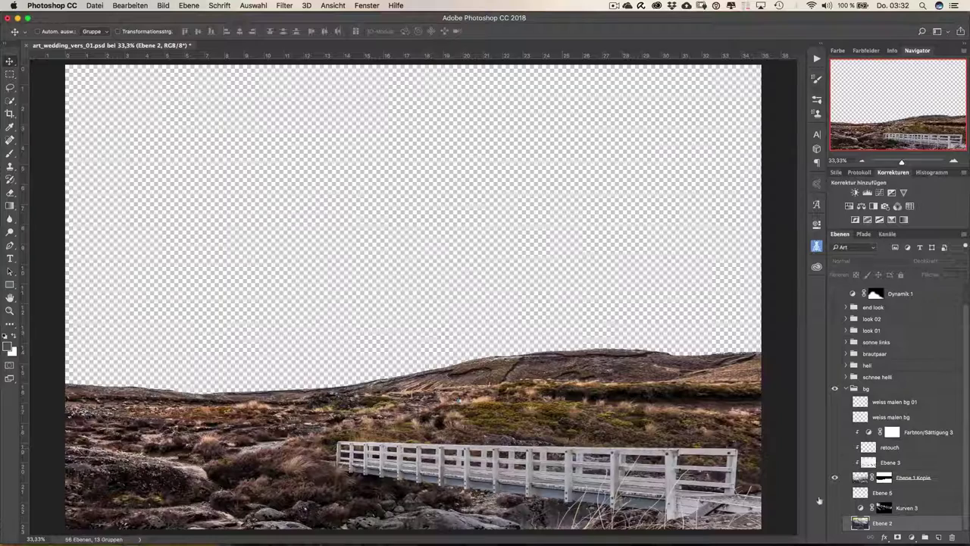
# Step: Check Ebene 1 Kopie's mask off and on, then show Ebene 2's golden-sky mountains
pyautogui.rightClick(878, 480)
pyautogui.click(855, 450)
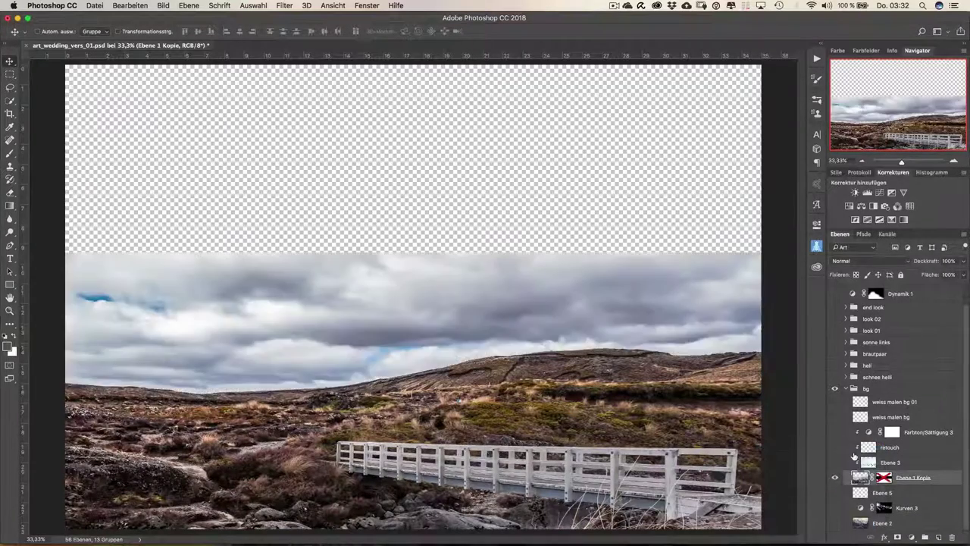
pyautogui.rightClick(884, 478)
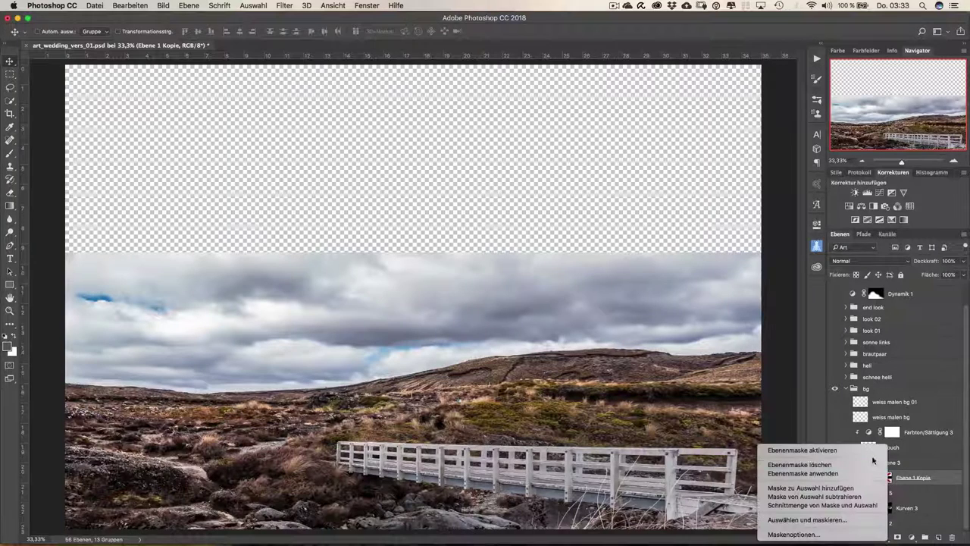
pyautogui.click(849, 449)
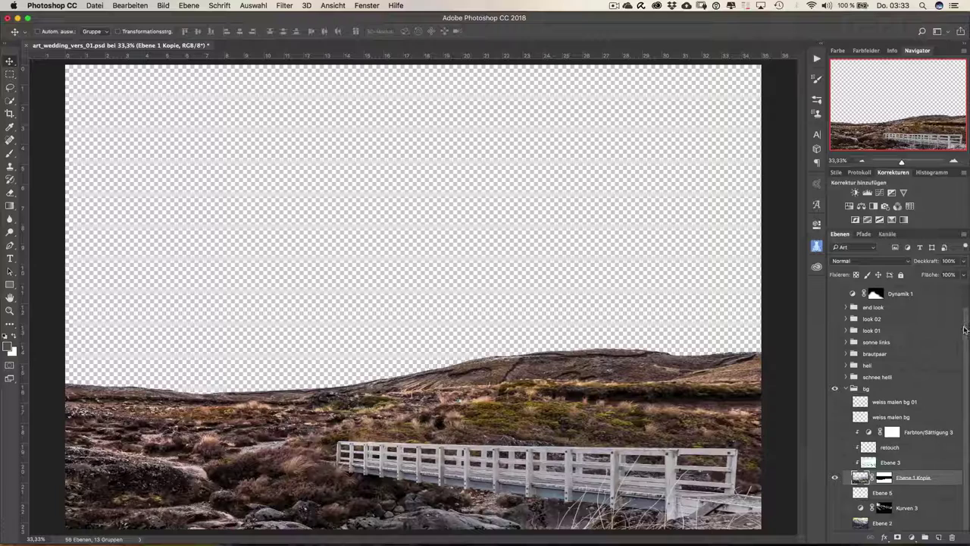
pyautogui.click(835, 523)
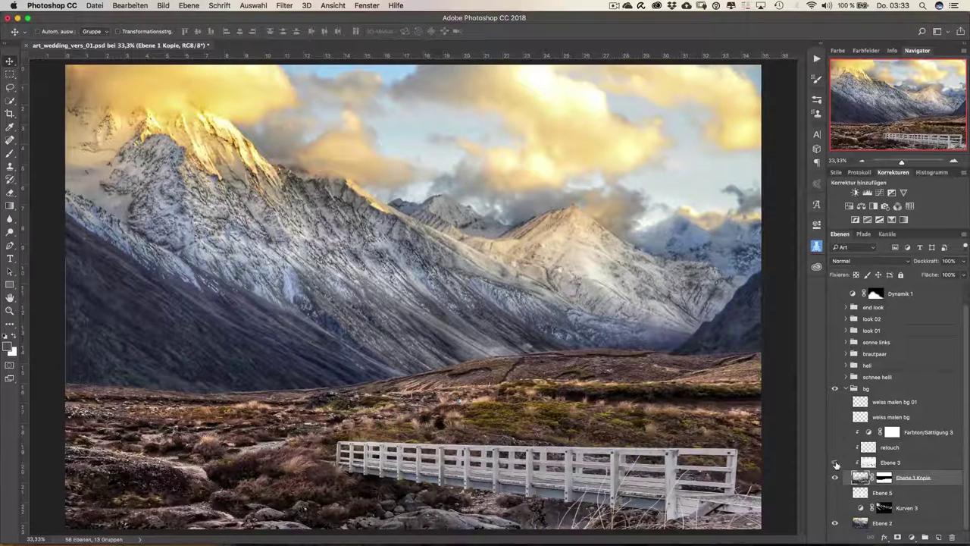
# Step: Show Ebene 3's snowy field, weiss malen bg 01, weiss malen bg and Ebene 5
pyautogui.click(835, 463)
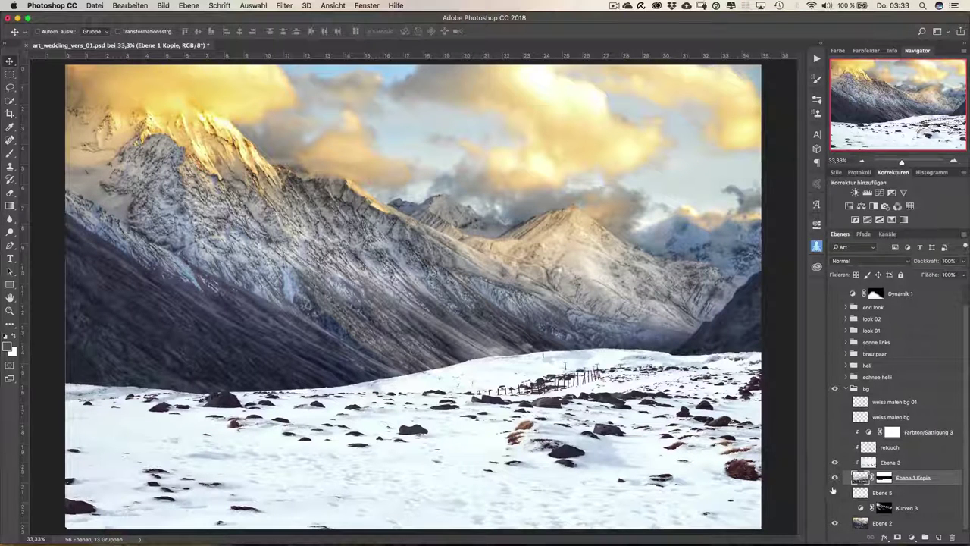
pyautogui.click(834, 403)
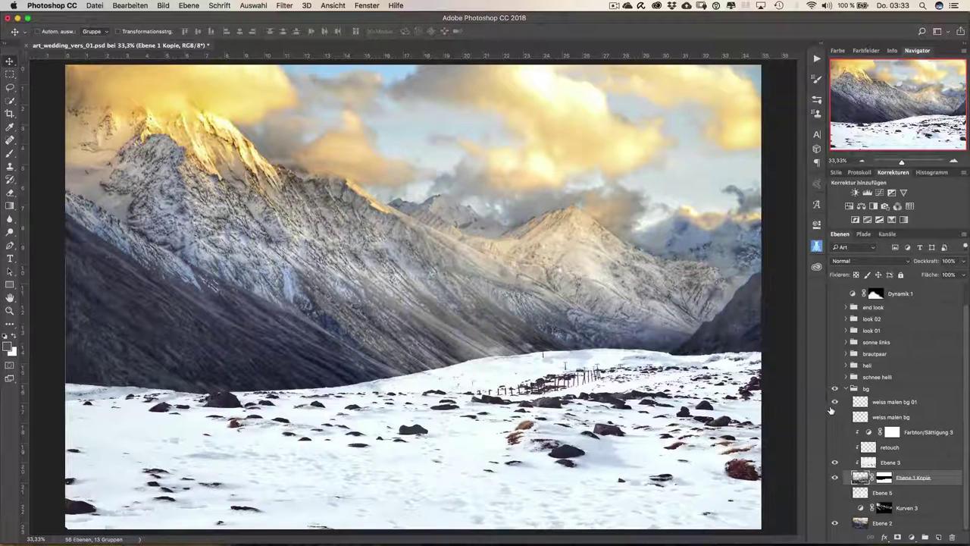
pyautogui.click(835, 417)
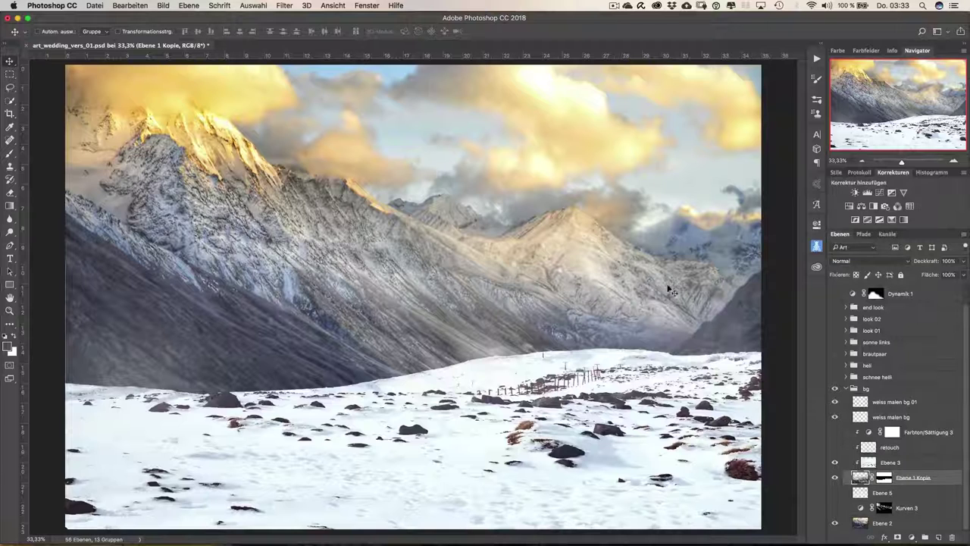
pyautogui.click(834, 493)
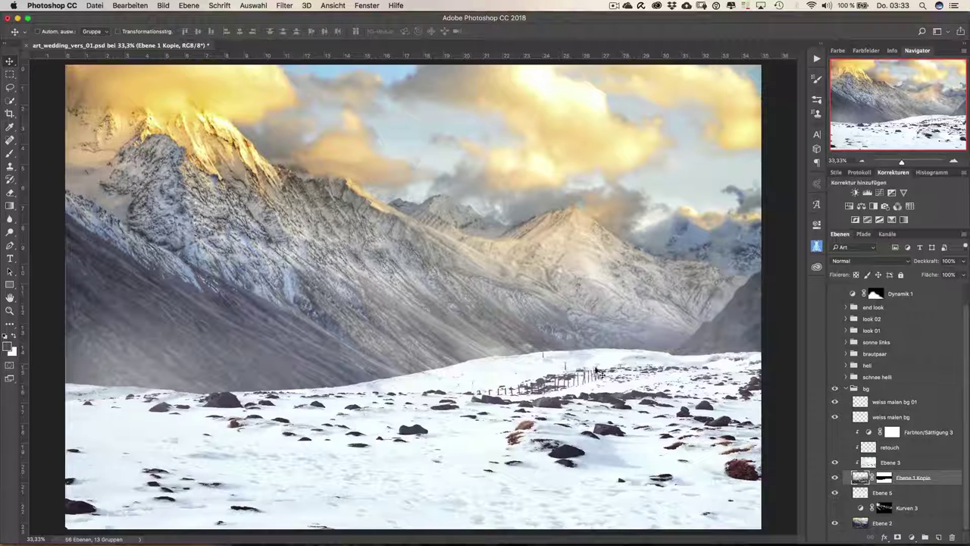
# Step: Show the fence-removing retouch layer and the Farbton/Sättigung 3 adjustment
pyautogui.click(836, 447)
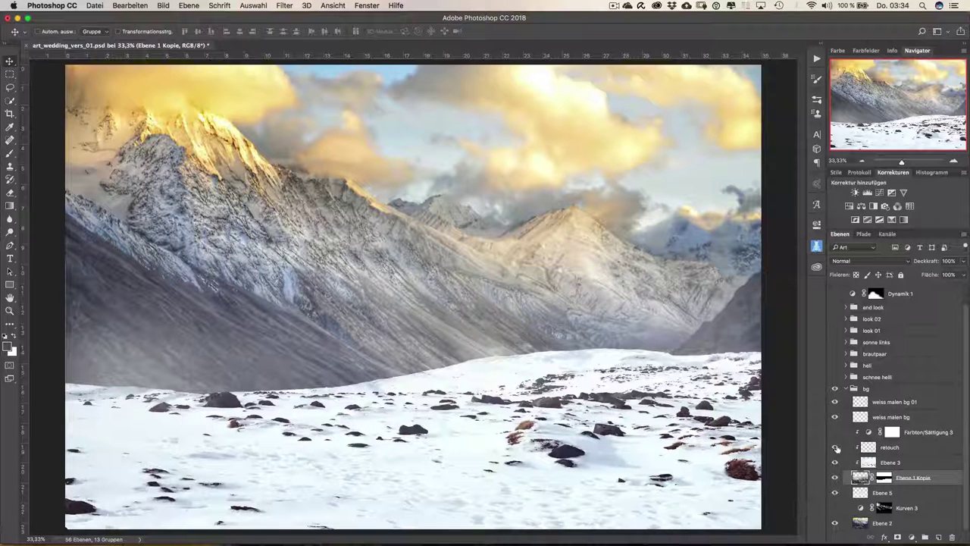
pyautogui.click(835, 447)
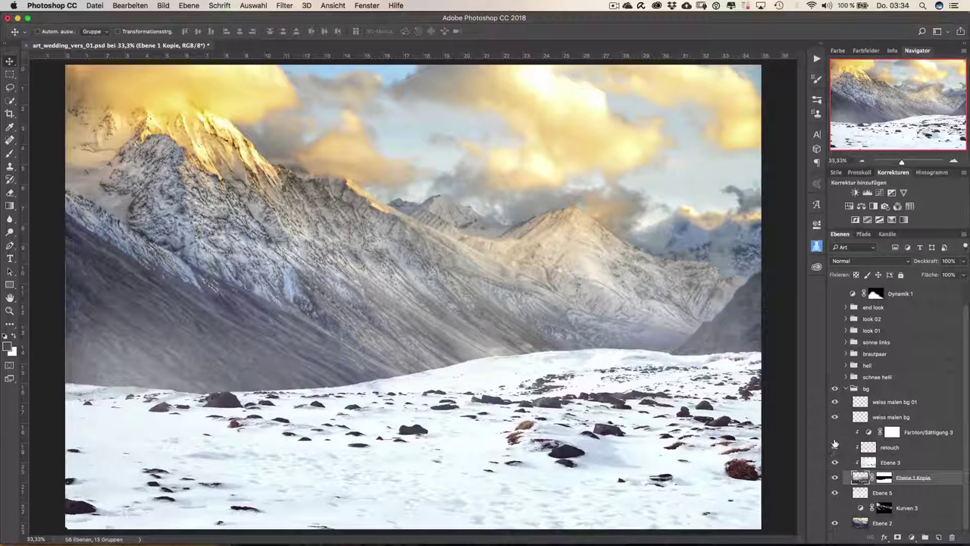
pyautogui.click(835, 432)
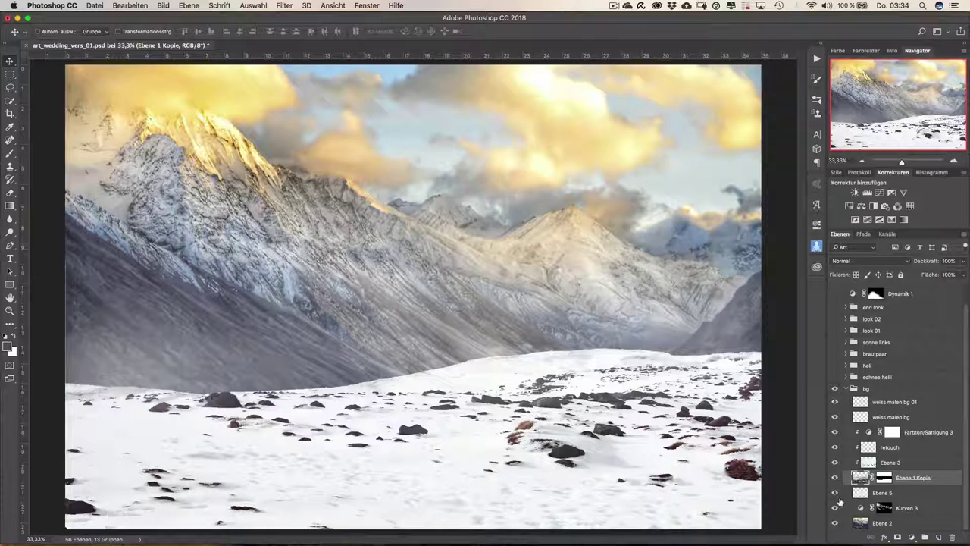
# Step: Inspect the Kurven 3 curve, compare it off and on, and collapse the bg group
pyautogui.doubleClick(861, 508)
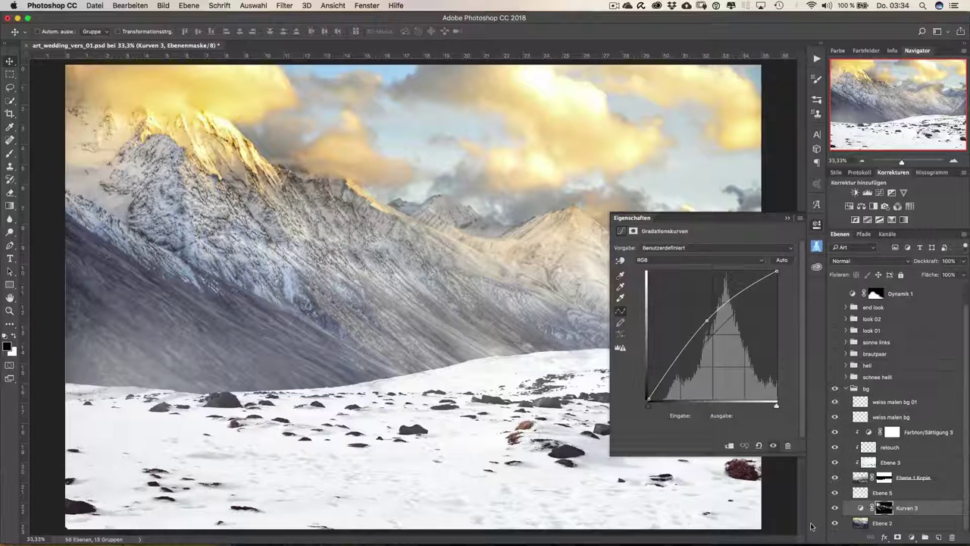
pyautogui.click(788, 218)
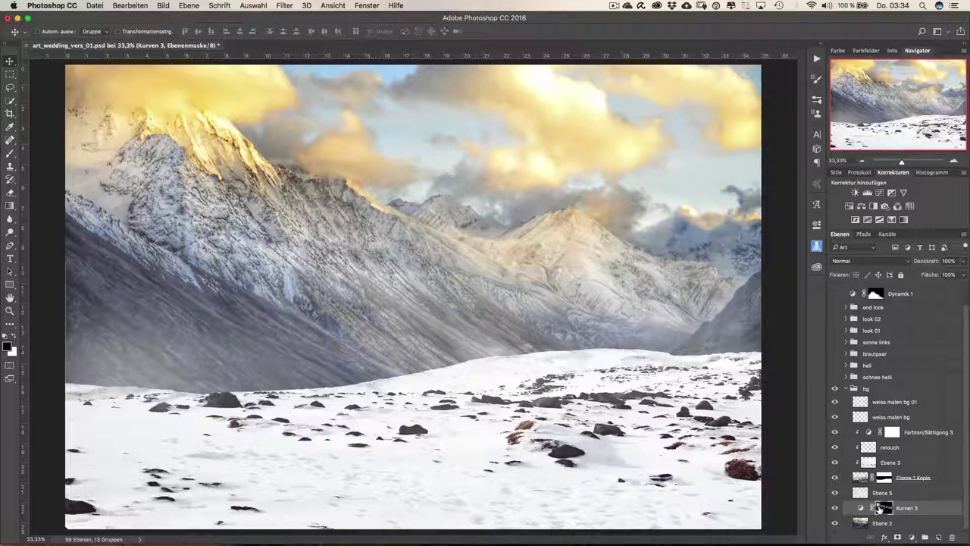
pyautogui.click(836, 508)
pyautogui.click(835, 508)
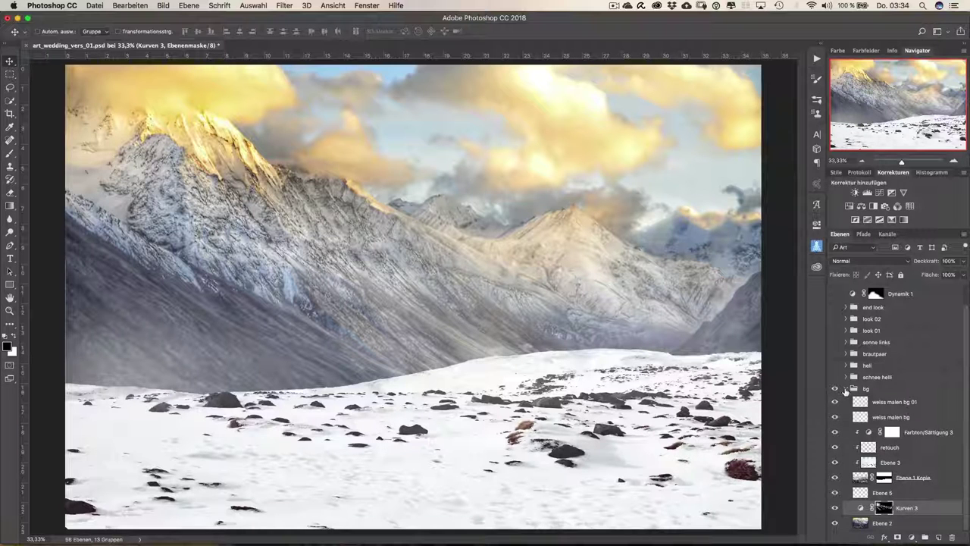
pyautogui.click(846, 389)
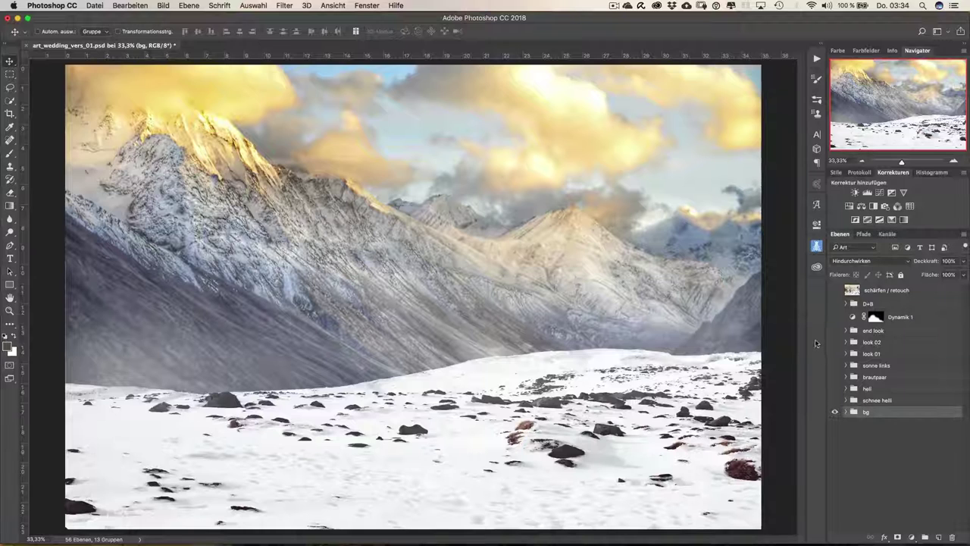
# Step: Expand the heli group, show Ebene 4 Kopie, and check its mask off and on
pyautogui.click(847, 389)
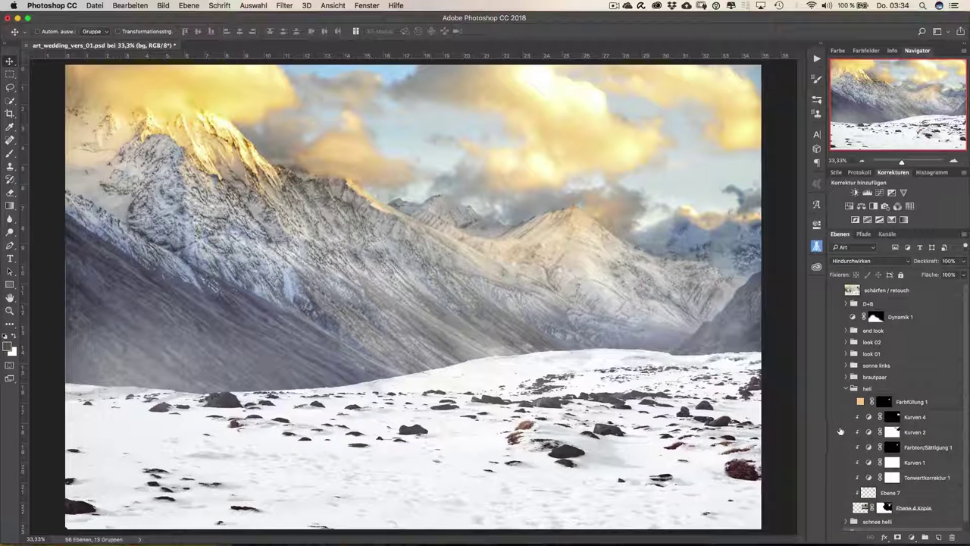
pyautogui.click(835, 508)
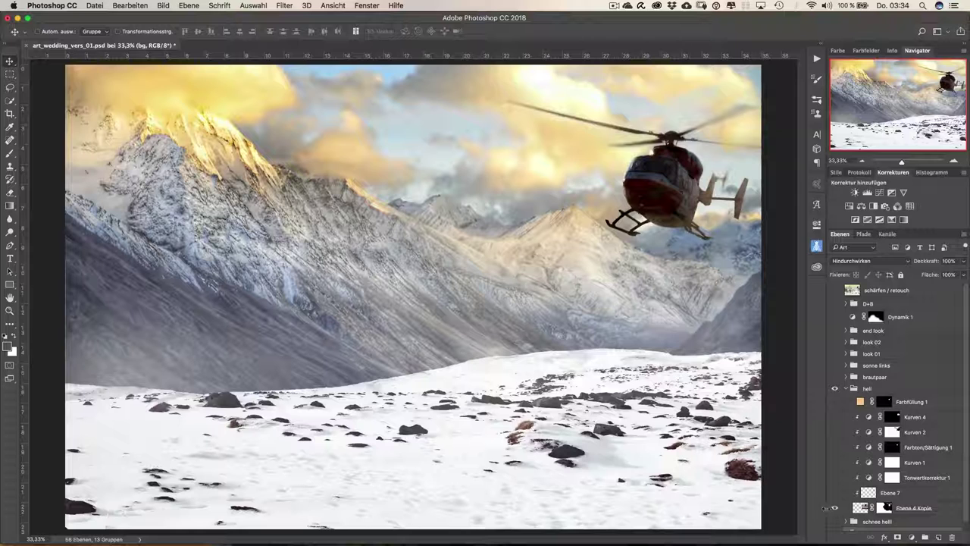
pyautogui.rightClick(896, 509)
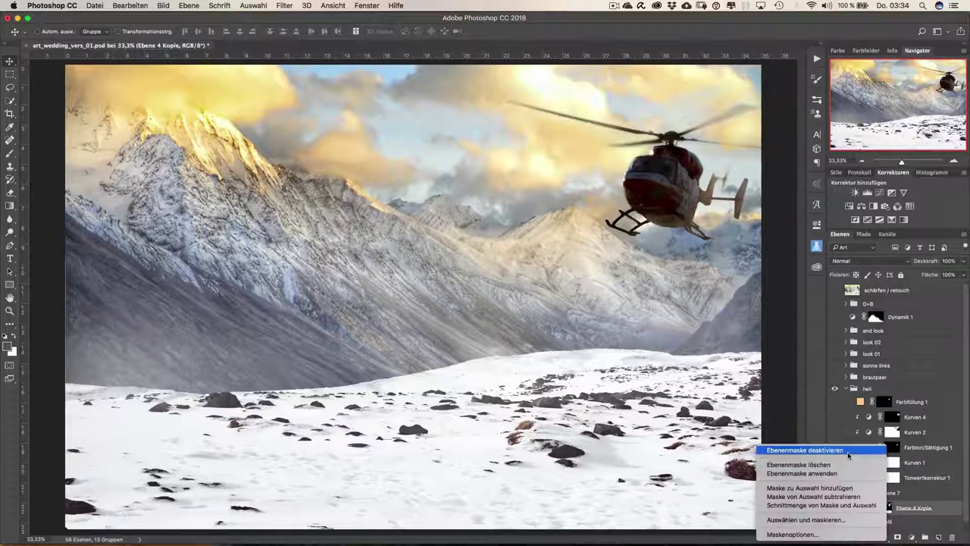
pyautogui.click(848, 452)
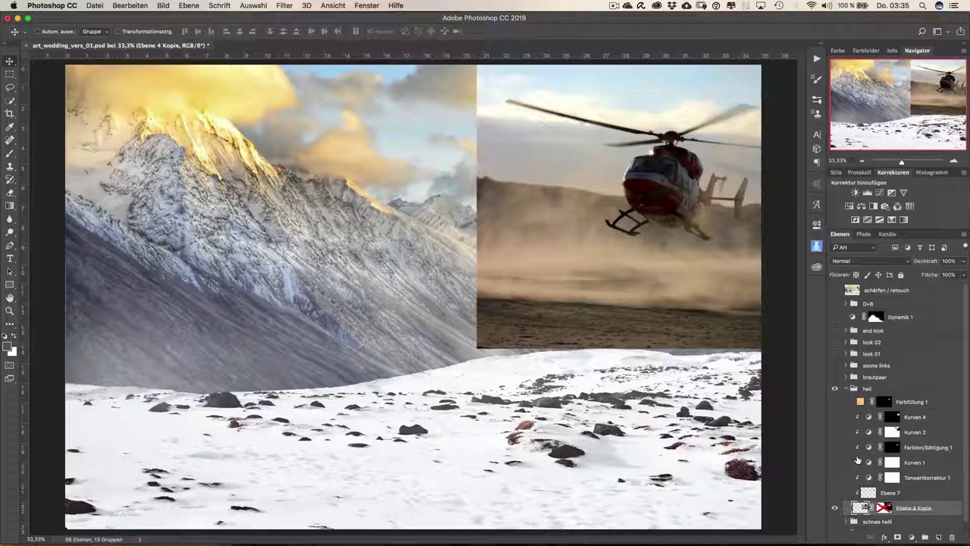
pyautogui.rightClick(884, 508)
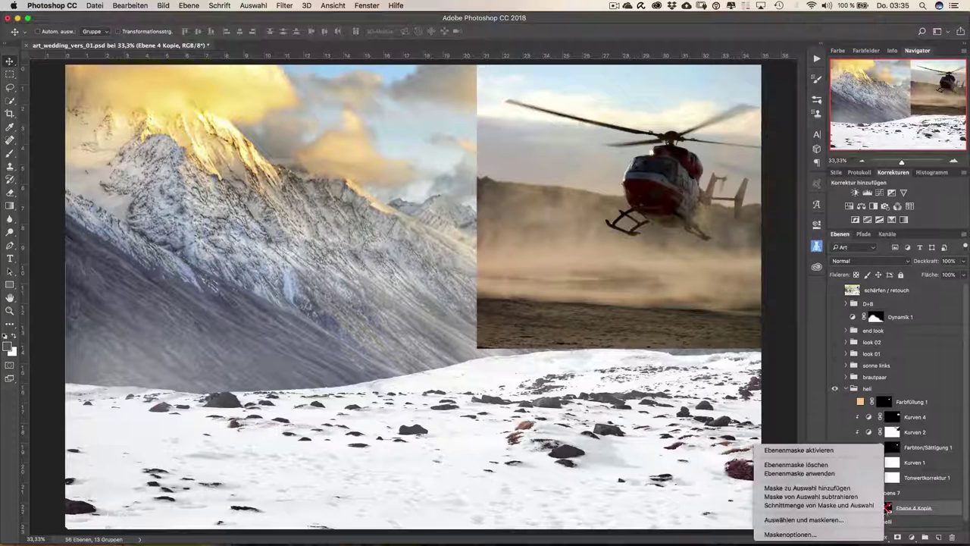
pyautogui.click(857, 452)
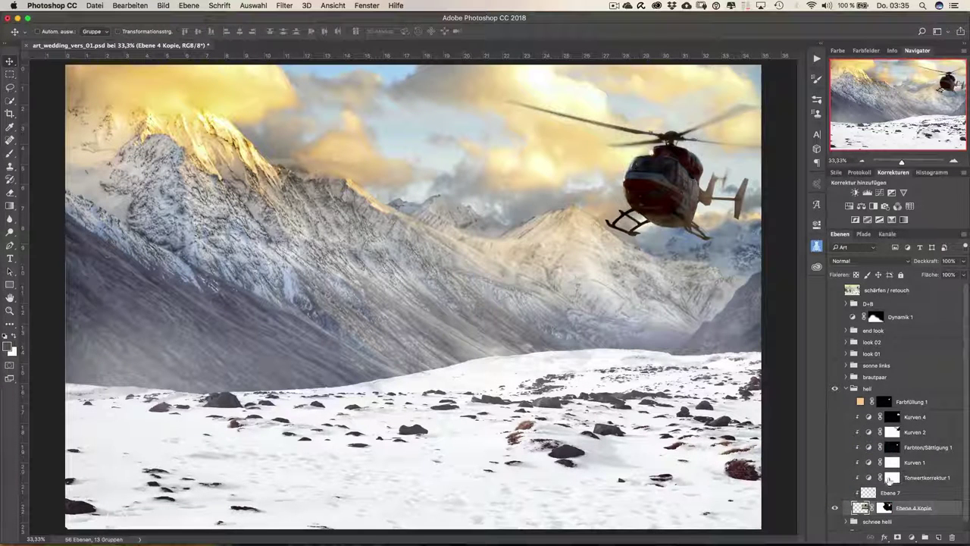
# Step: Turn on Ebene 7, Tonwertkorrektur 1, Kurven 1 and Farbton/Sättigung 1 for the helicopter
pyautogui.click(835, 493)
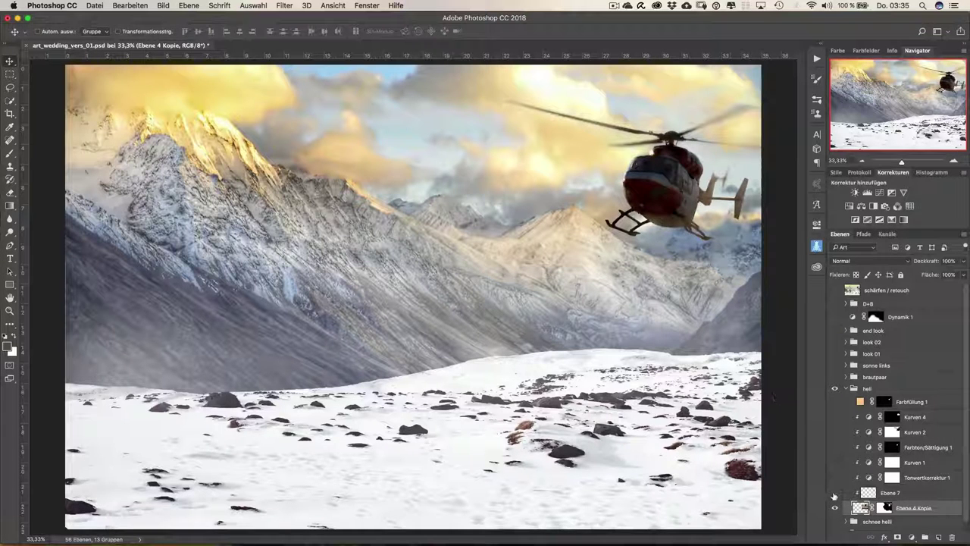
pyautogui.click(835, 493)
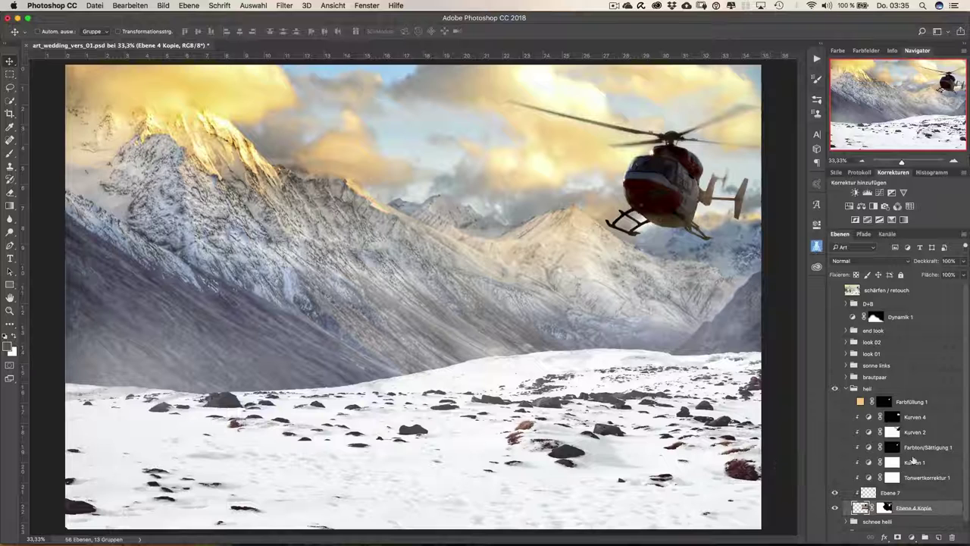
pyautogui.click(834, 492)
pyautogui.click(836, 478)
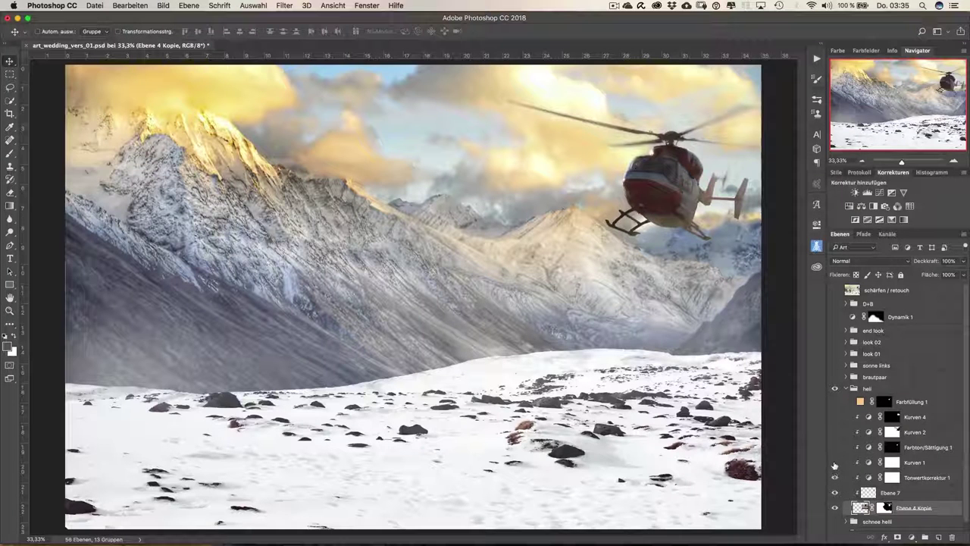
pyautogui.click(835, 463)
pyautogui.click(834, 463)
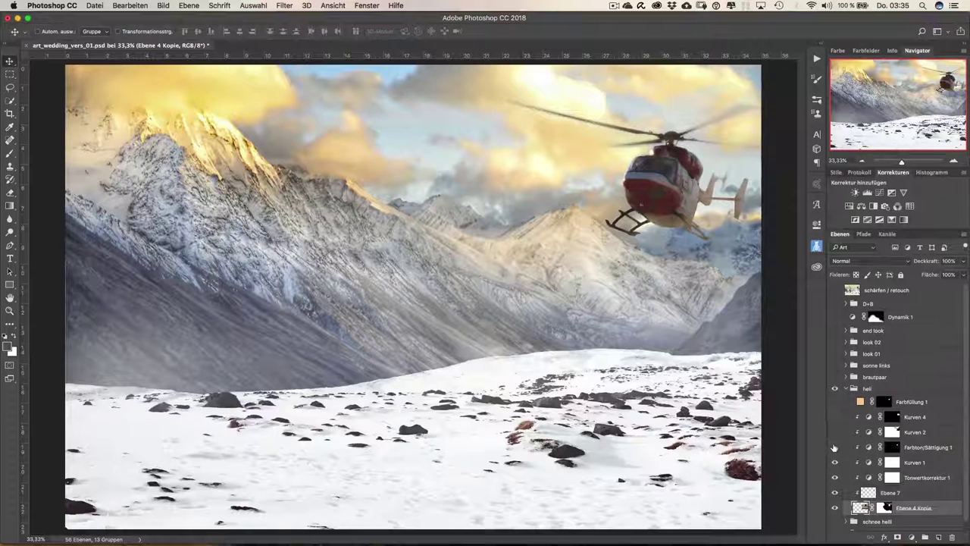
pyautogui.click(835, 448)
pyautogui.click(835, 448)
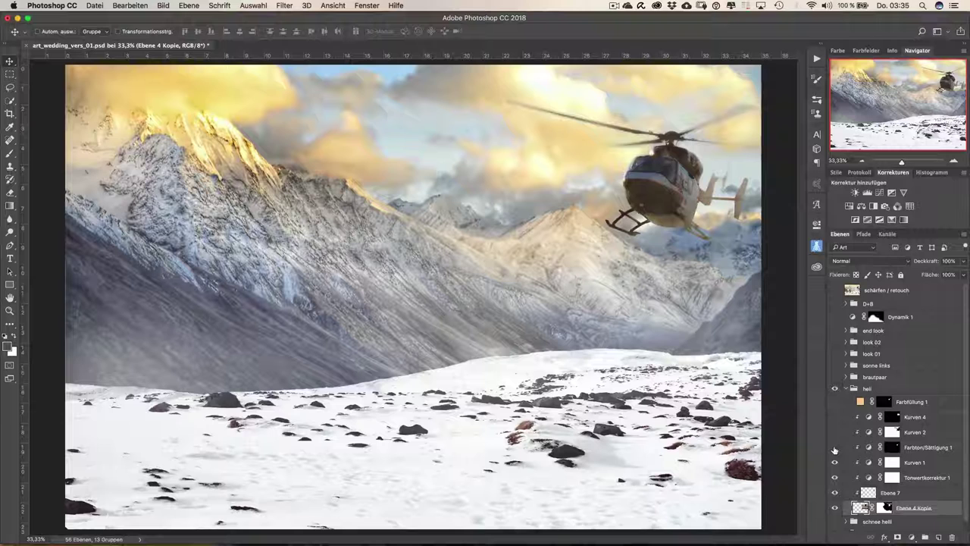
# Step: Compare Kurven 2 and Kurven 4, enable Farbfüllung 1, and collapse the heli group
pyautogui.click(835, 447)
pyautogui.click(835, 432)
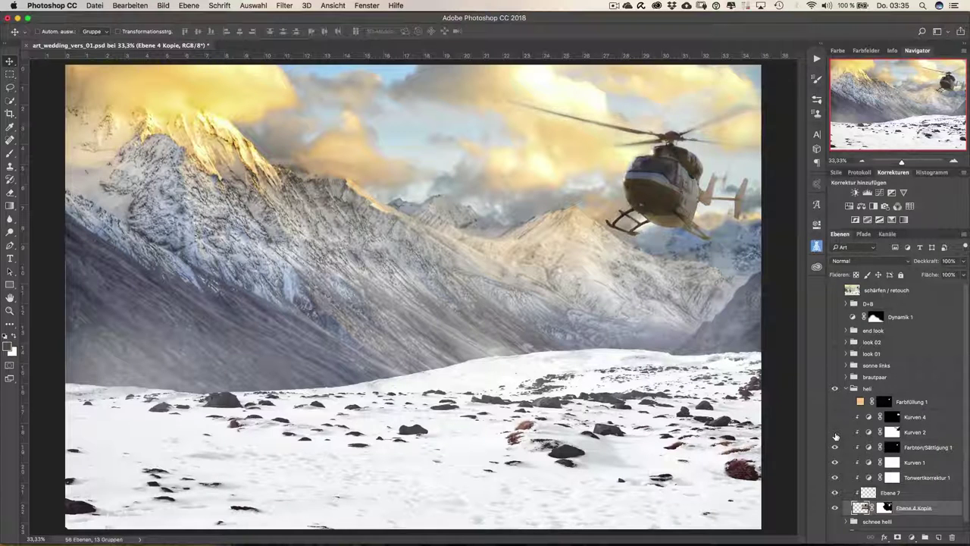
pyautogui.click(835, 433)
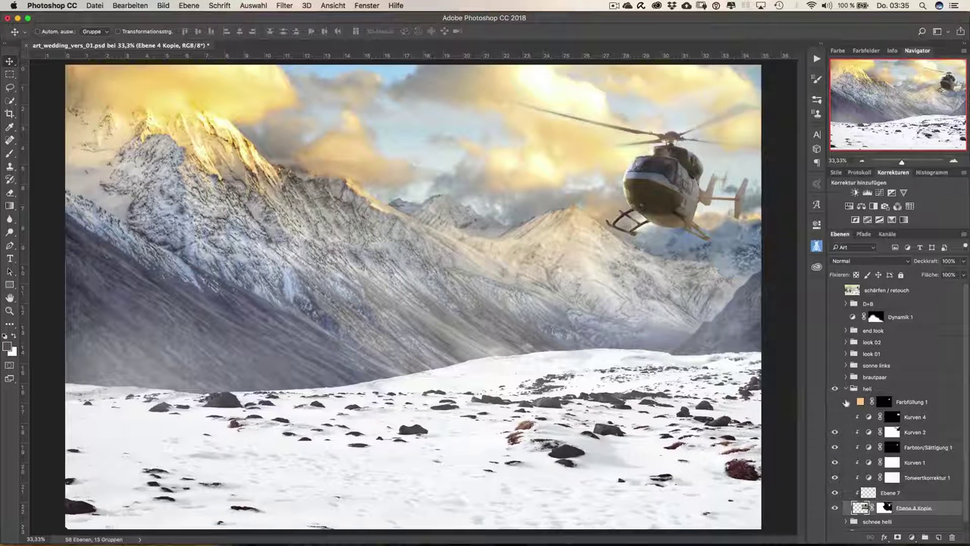
pyautogui.click(835, 417)
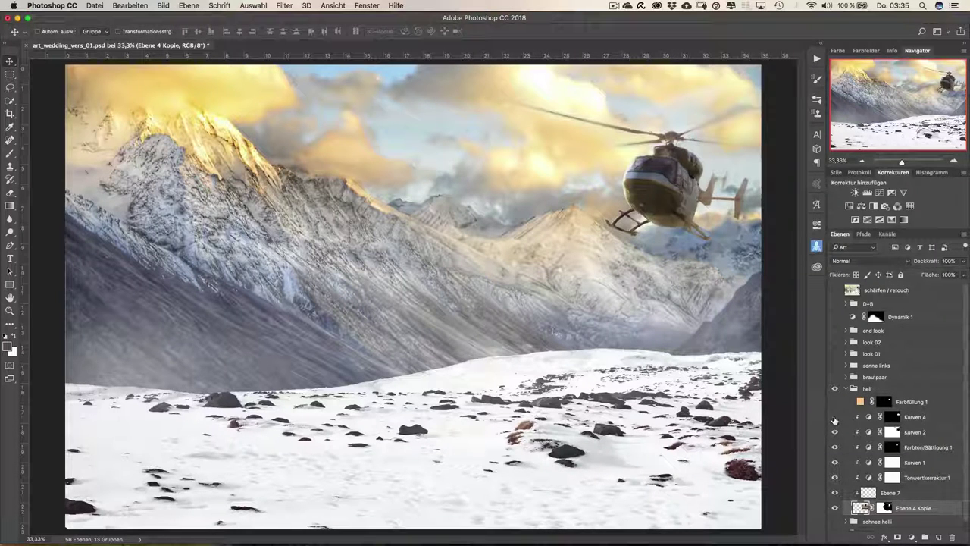
pyautogui.click(835, 418)
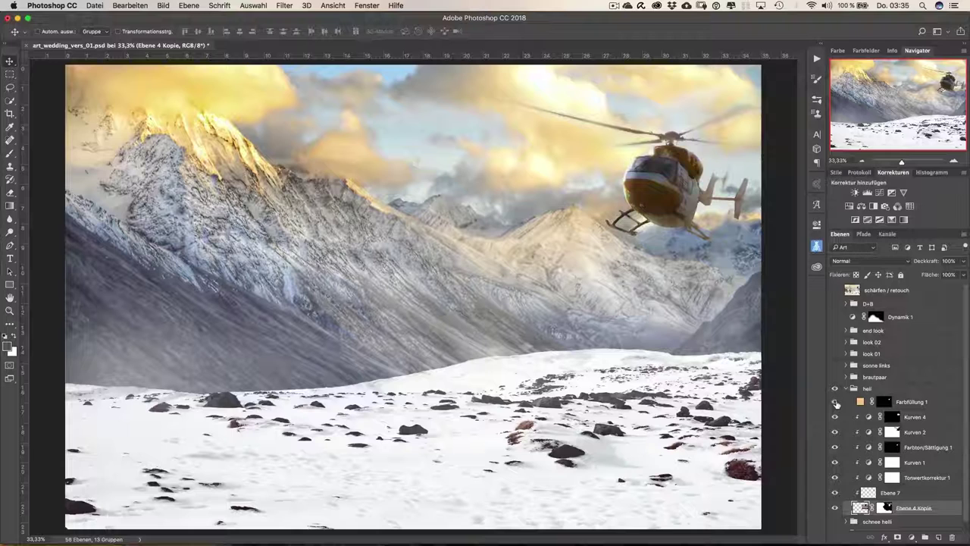
pyautogui.click(835, 402)
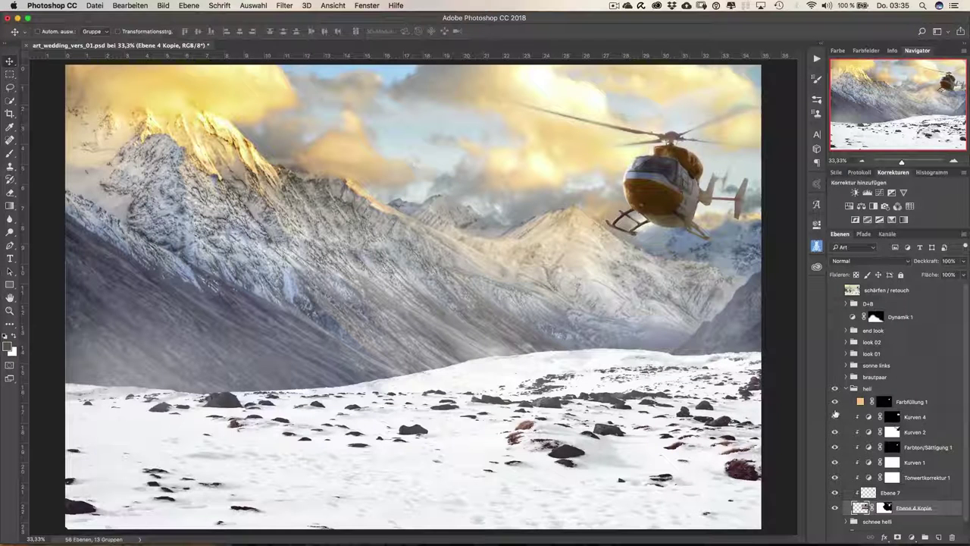
pyautogui.click(846, 389)
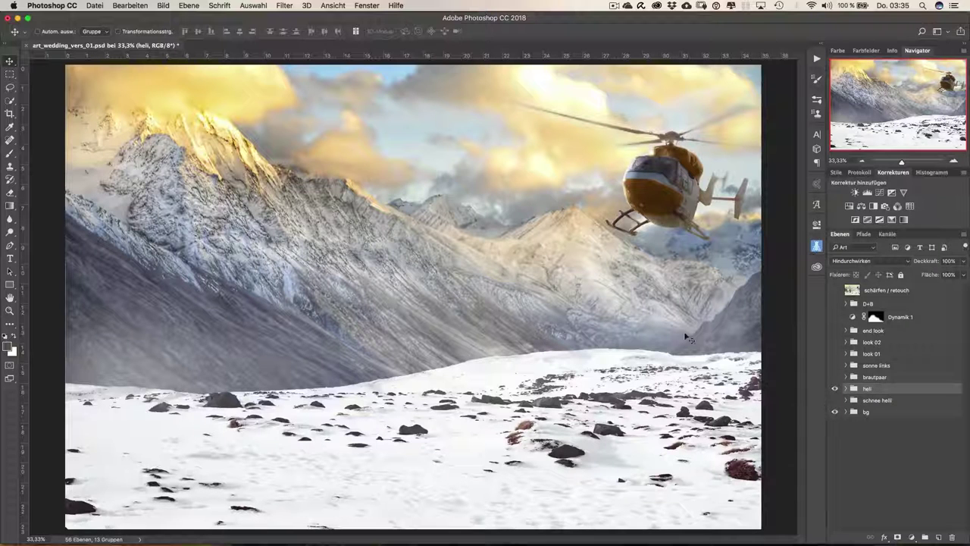
# Step: Expand schnee hell and show schneesturm, schneesturm Kopie and Ebene 8
pyautogui.click(845, 400)
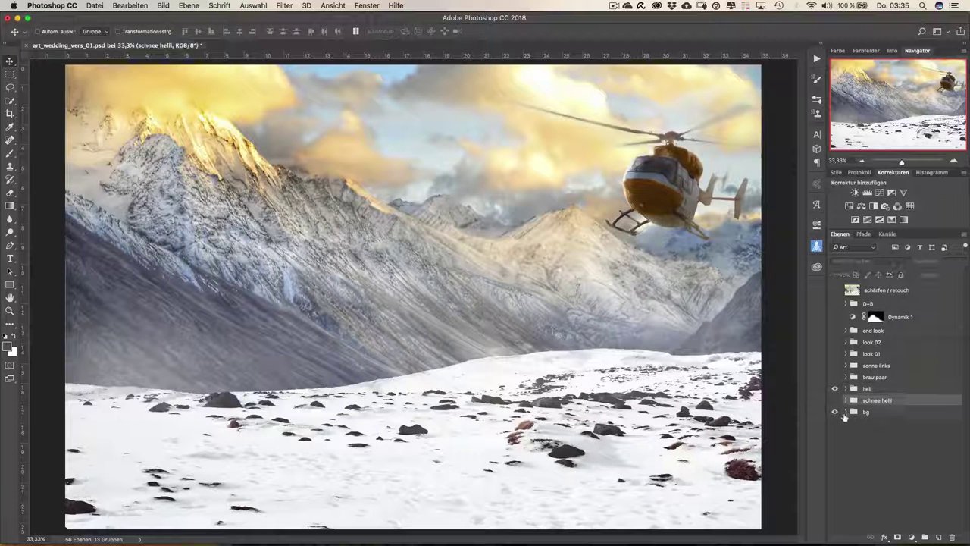
pyautogui.click(846, 400)
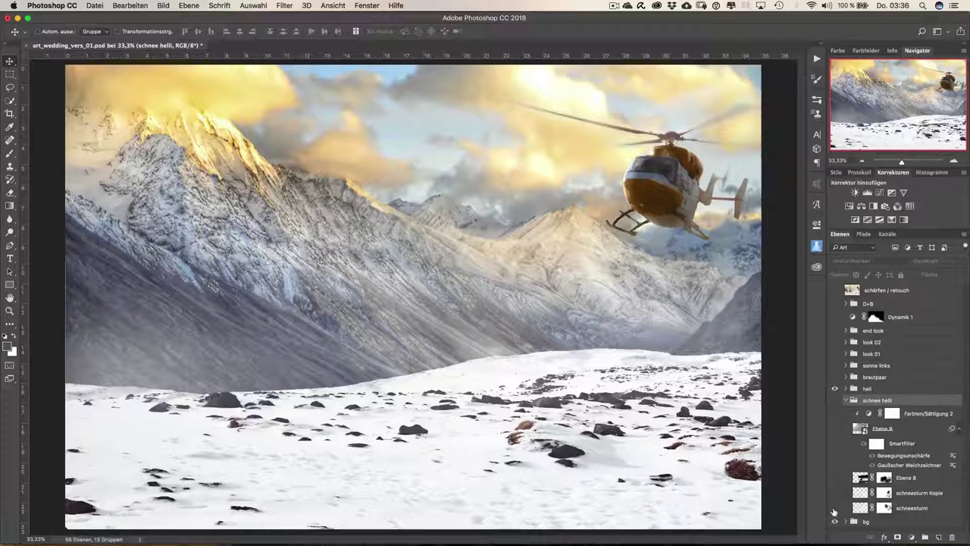
pyautogui.click(835, 508)
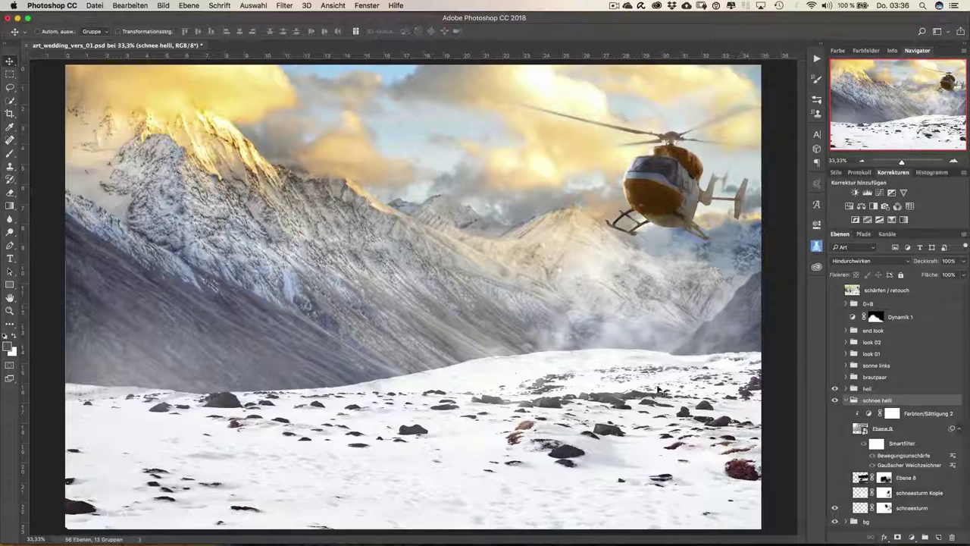
pyautogui.click(834, 493)
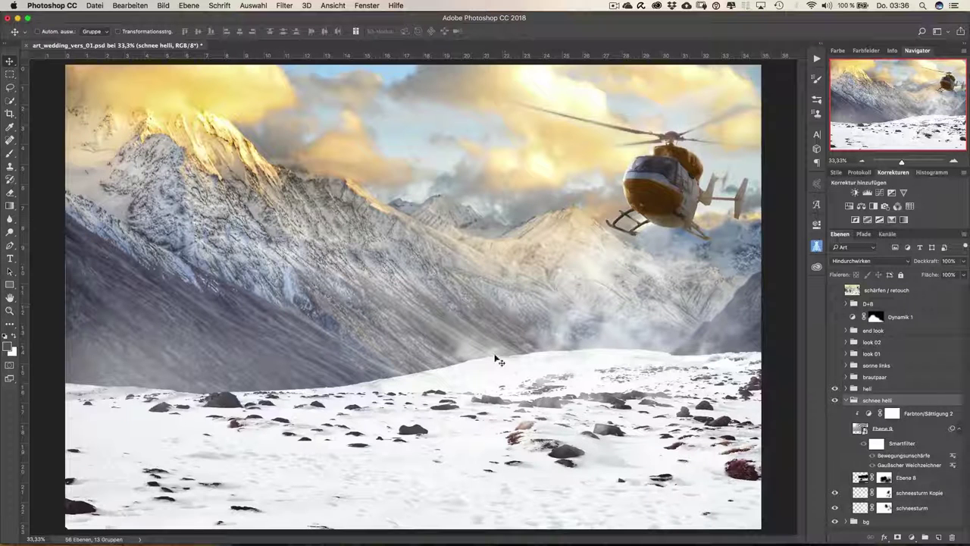
pyautogui.click(834, 493)
pyautogui.click(834, 478)
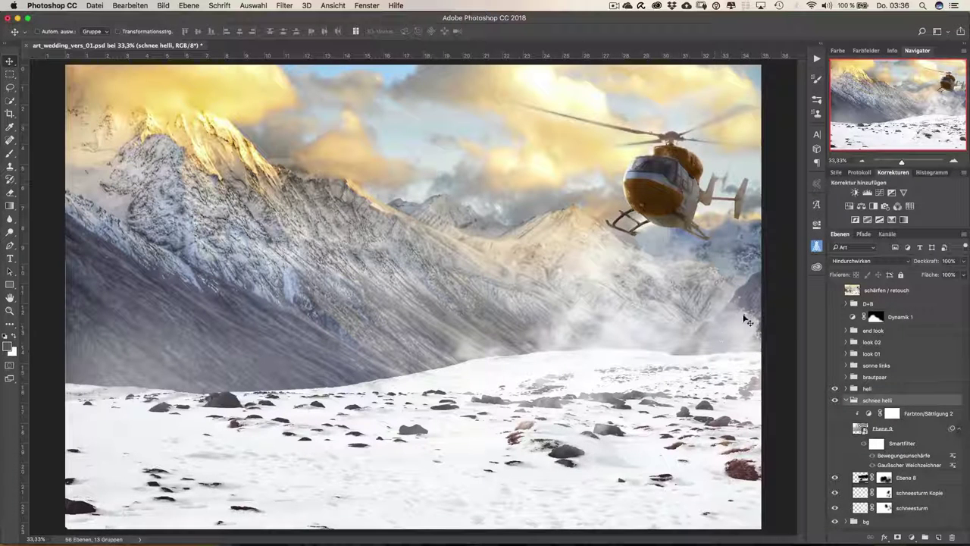
# Step: Preview Ebene 8 unmasked in Normal mode, then restore Negativ multiplizieren and its mask
pyautogui.click(834, 477)
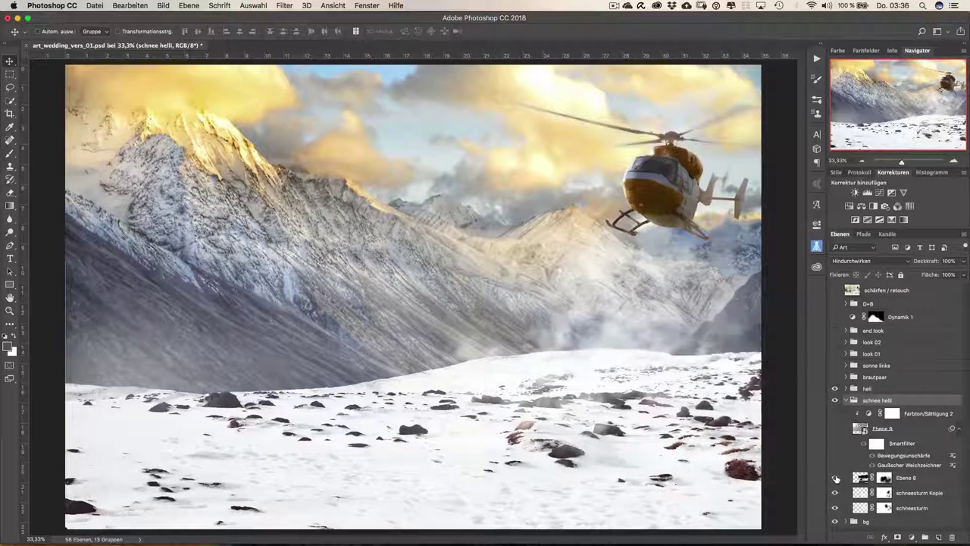
pyautogui.rightClick(884, 479)
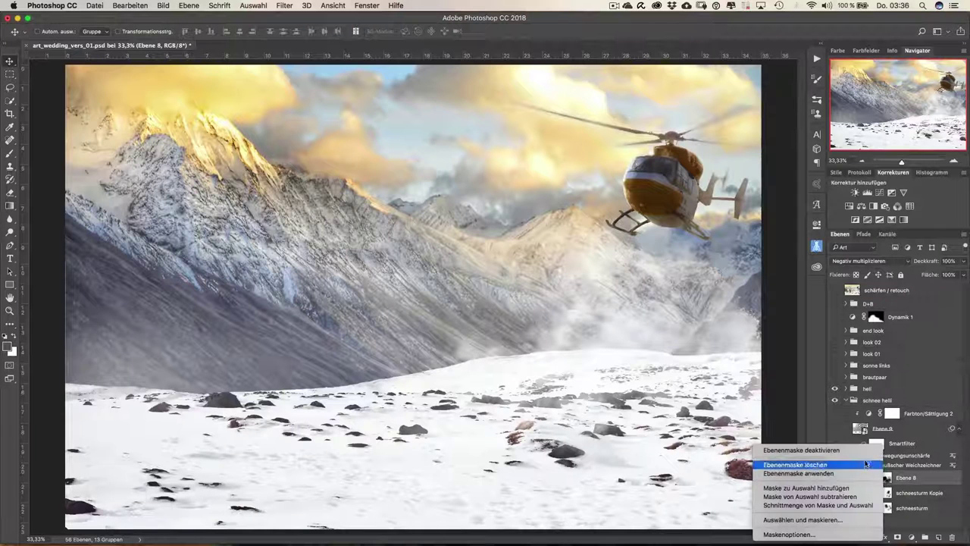
pyautogui.click(860, 452)
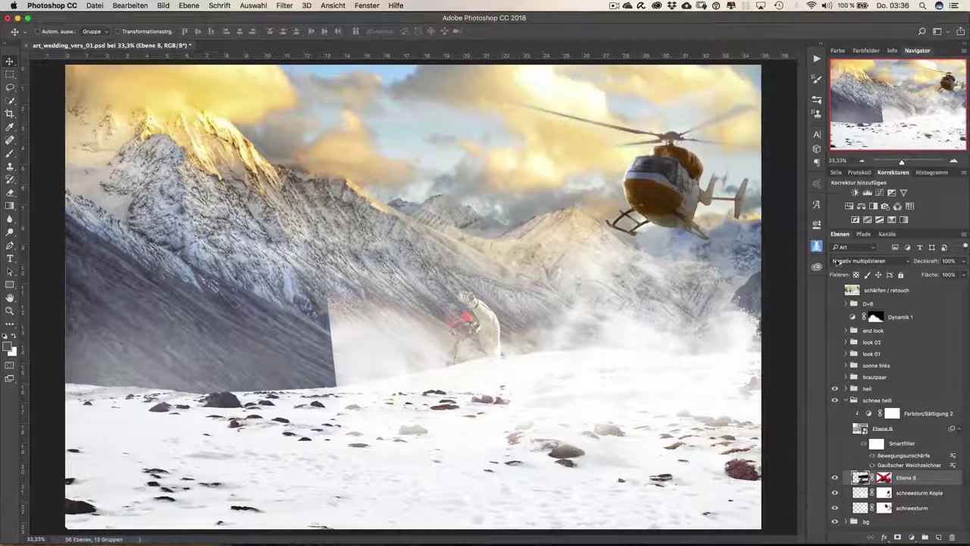
pyautogui.click(837, 262)
pyautogui.click(849, 192)
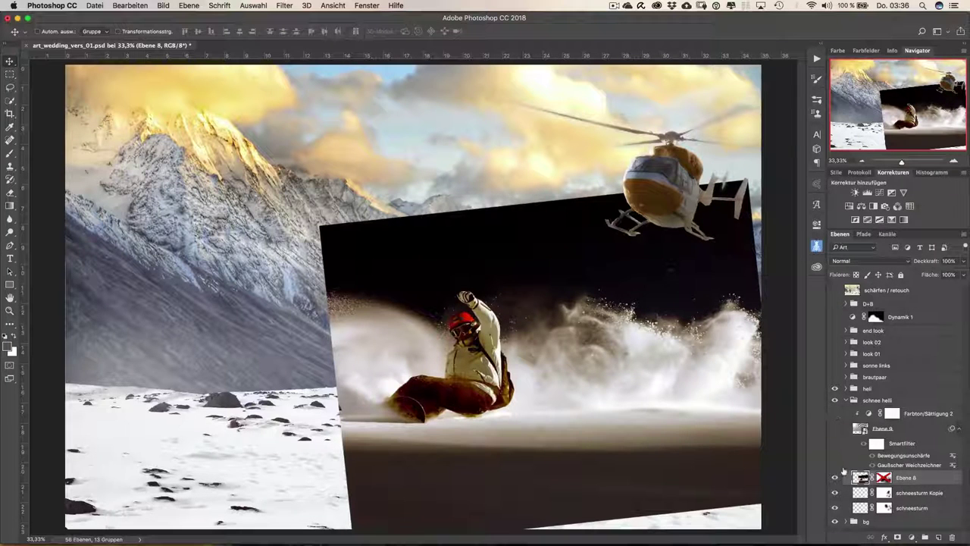
pyautogui.click(864, 261)
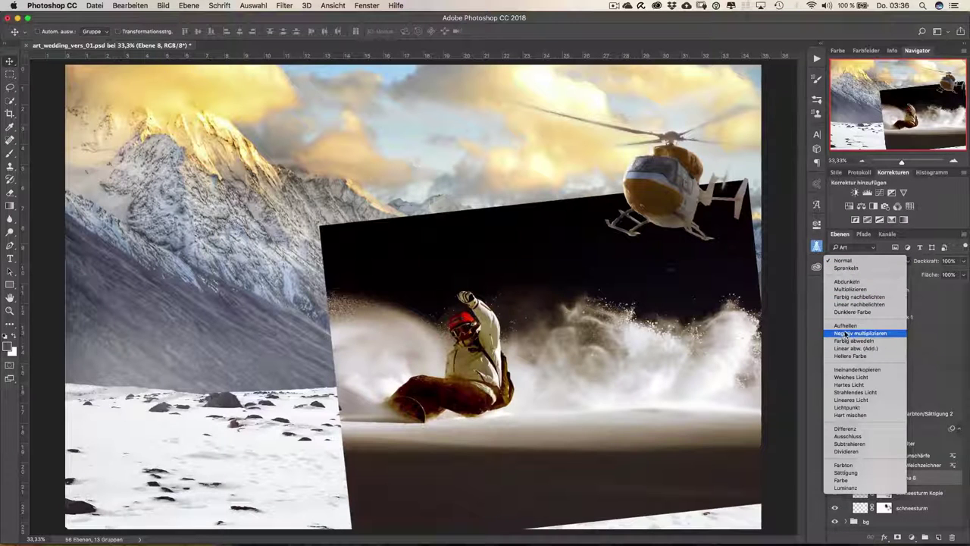
pyautogui.click(846, 334)
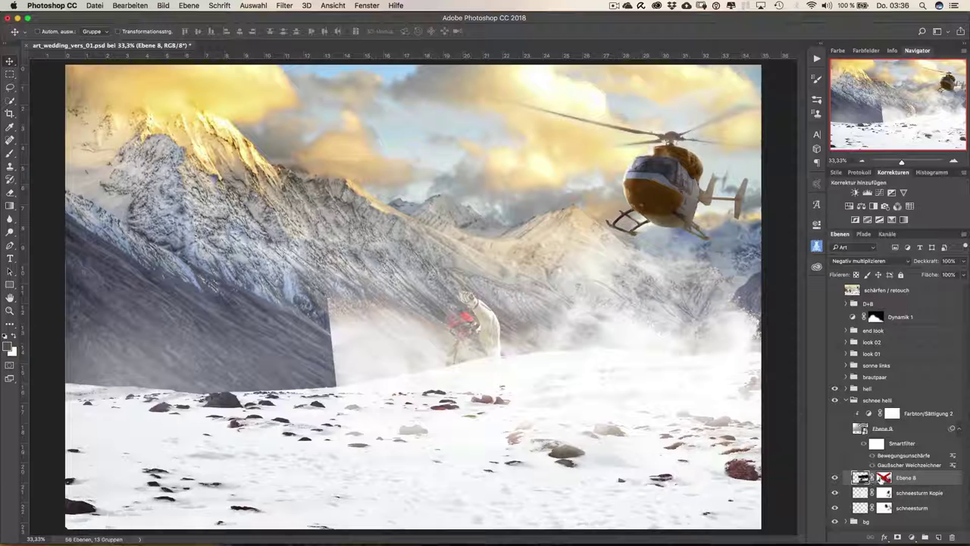
pyautogui.rightClick(870, 478)
pyautogui.click(855, 454)
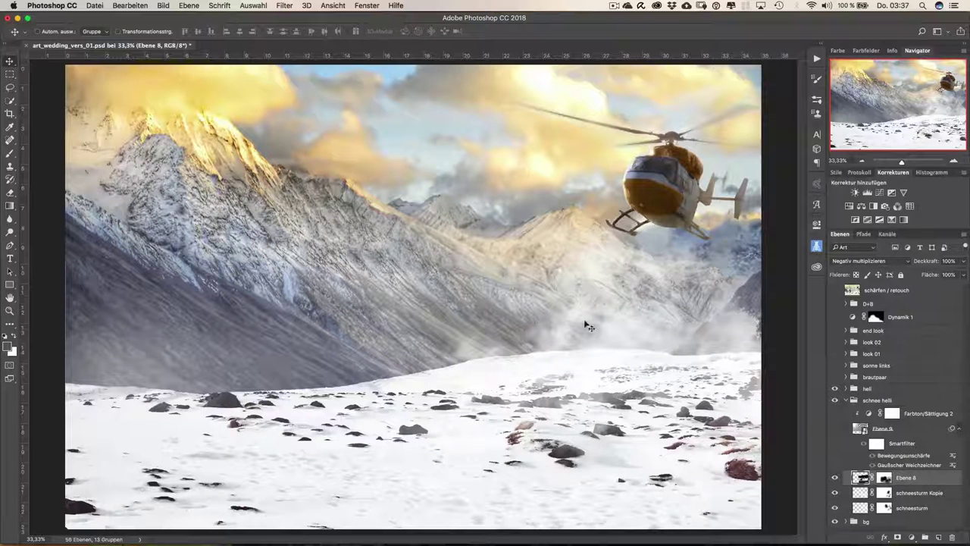
# Step: Show Ebene 9 and set its opacity to 23%
pyautogui.click(836, 400)
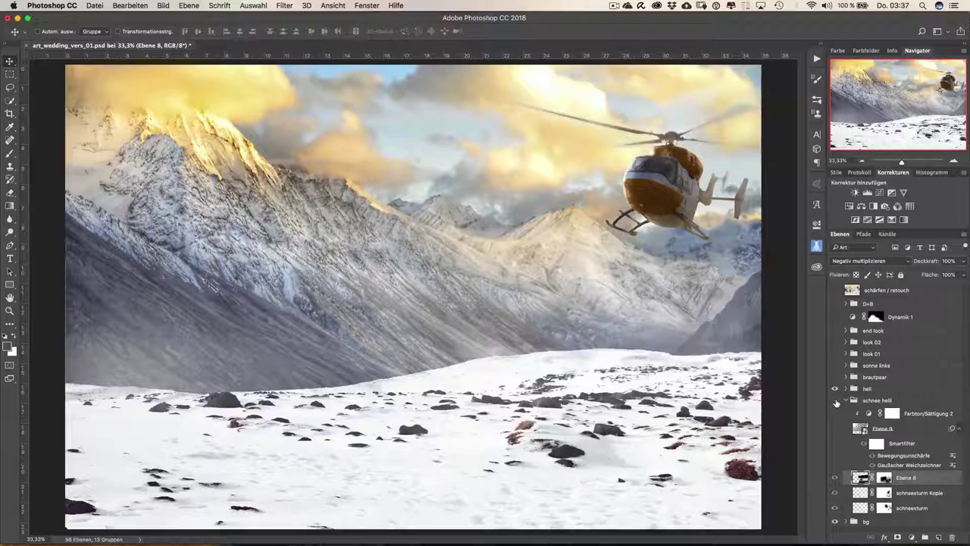
pyautogui.click(835, 400)
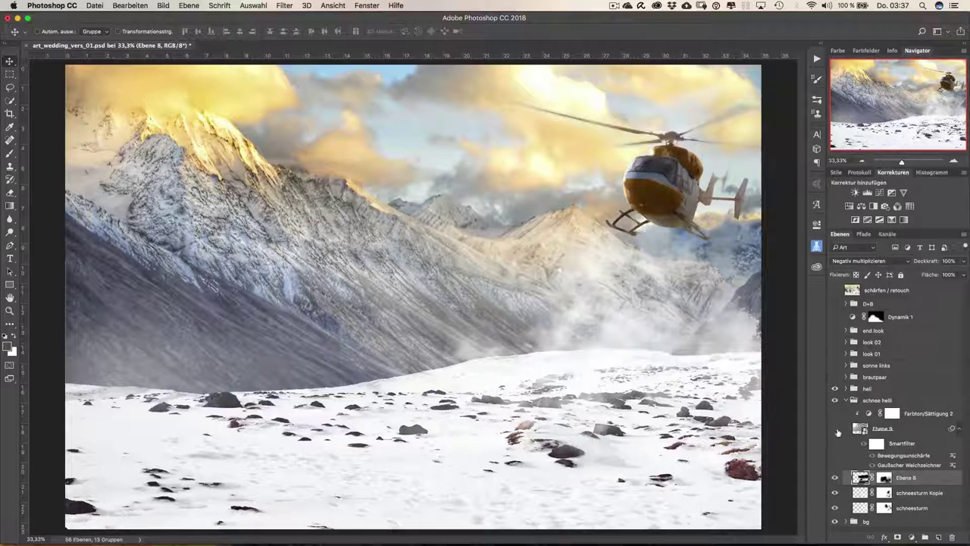
pyautogui.click(836, 429)
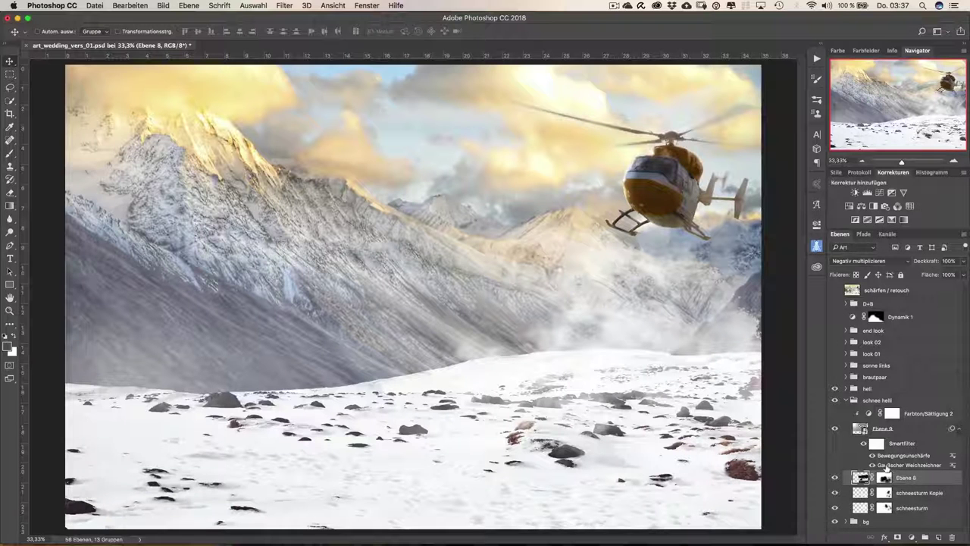
pyautogui.click(834, 432)
pyautogui.click(835, 431)
pyautogui.click(834, 432)
pyautogui.click(834, 431)
pyautogui.click(896, 431)
pyautogui.press('2')
pyautogui.press('3')
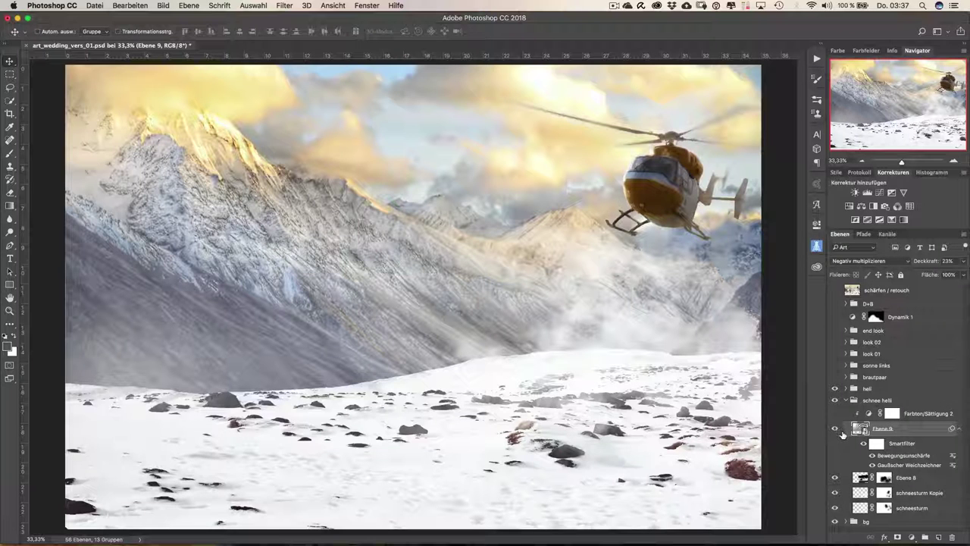
# Step: Preview Ebene 9 in Normal, keep Negativ multiplizieren, enable Farbton/Sättigung 2, collapse schnee hell
pyautogui.click(843, 262)
pyautogui.click(844, 188)
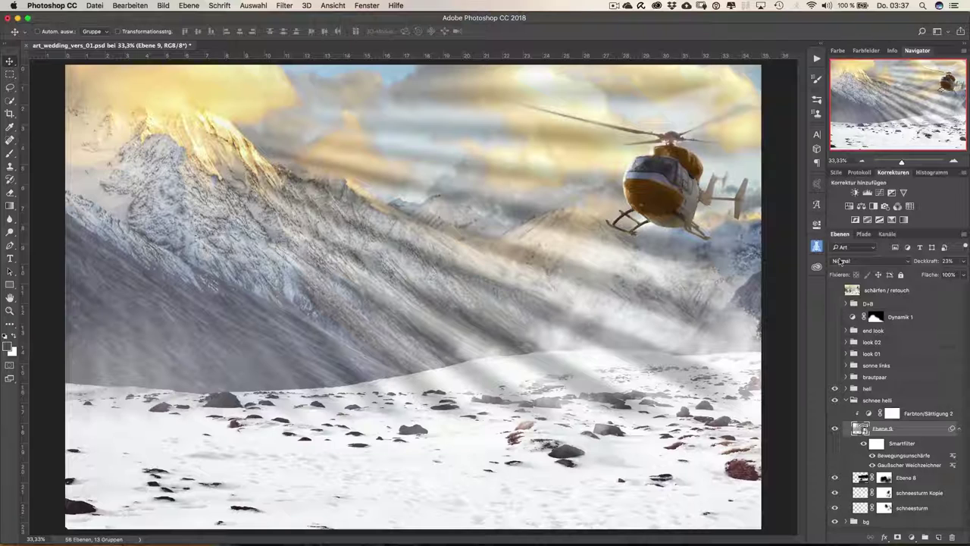
pyautogui.click(840, 262)
pyautogui.click(843, 317)
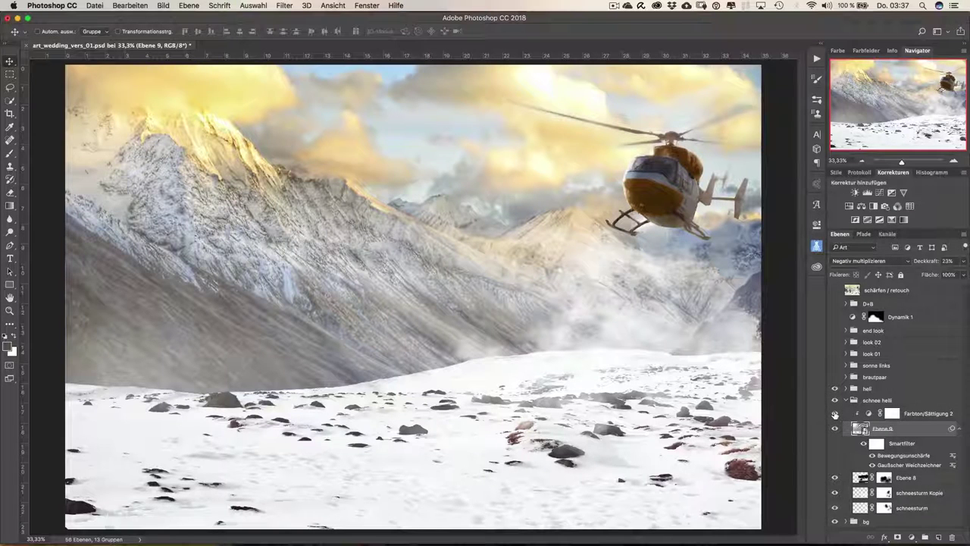
pyautogui.click(834, 414)
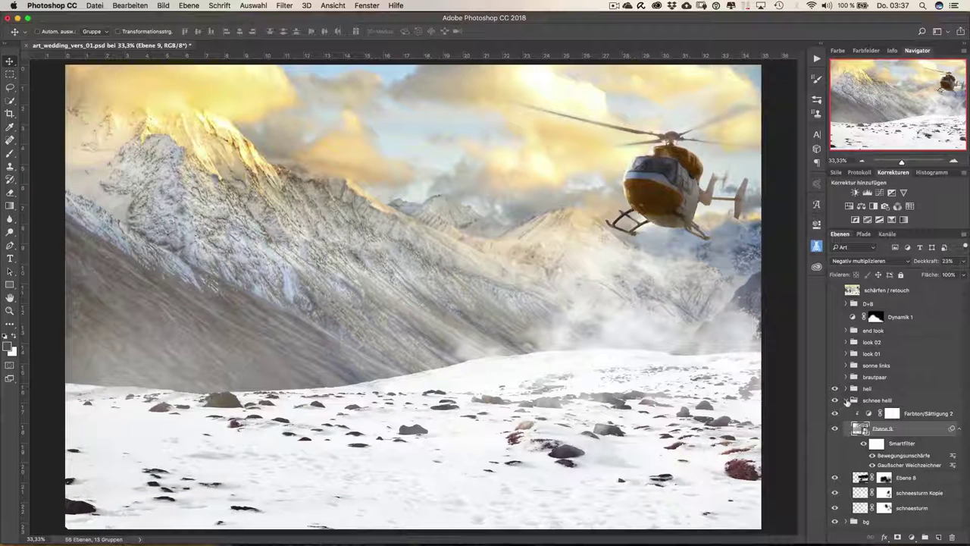
pyautogui.click(847, 400)
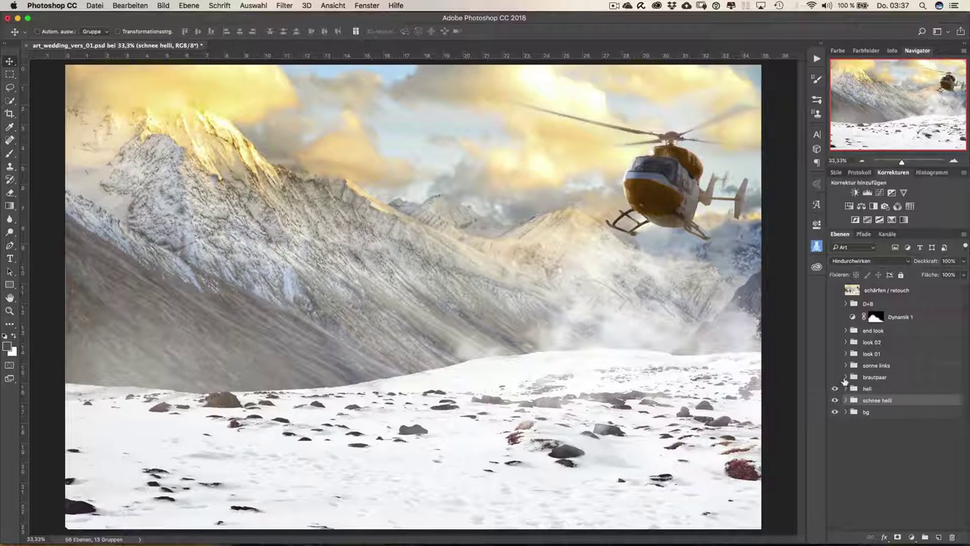
# Step: Expand the brautpaar group and make the bride and groom visible
pyautogui.click(846, 377)
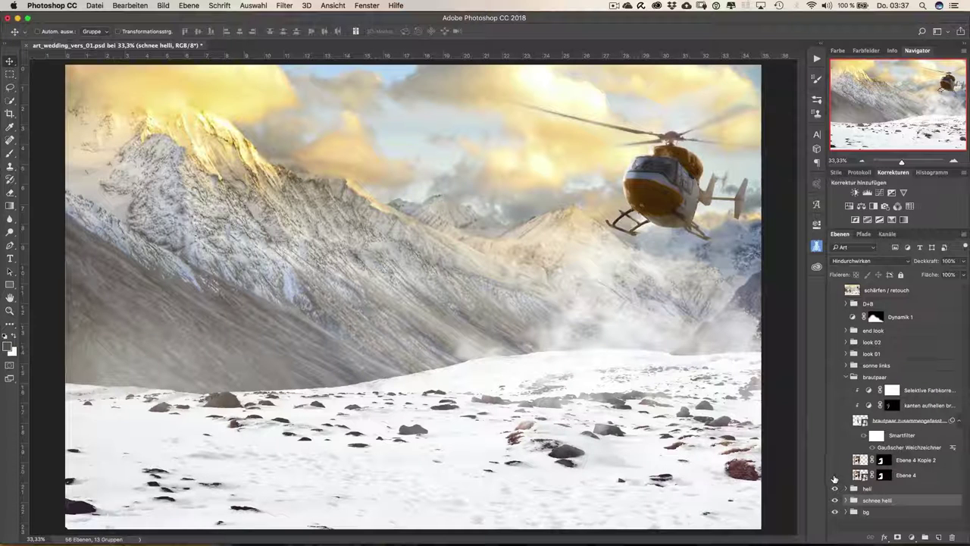
pyautogui.click(835, 377)
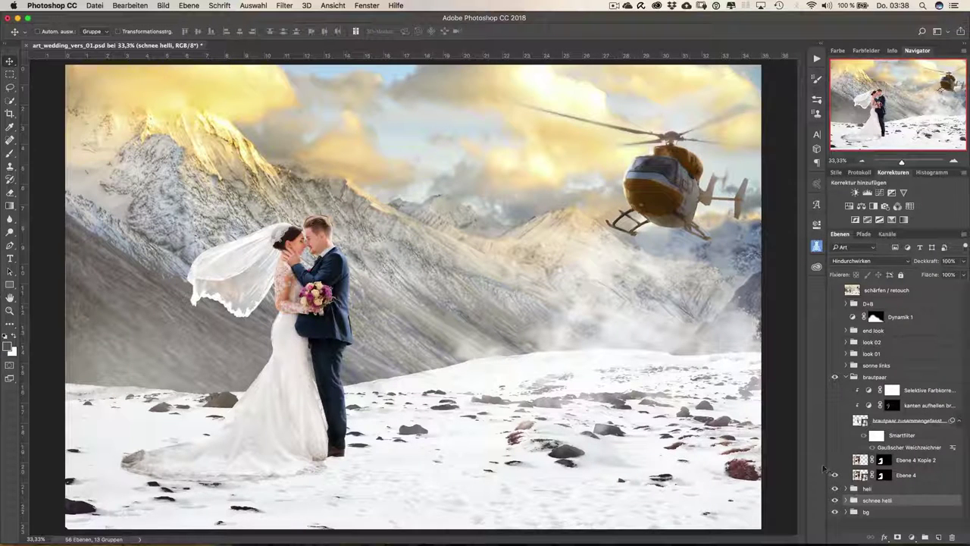
# Step: Disable Ebene 4's mask to view the original couple photo, then re-enable it
pyautogui.rightClick(881, 474)
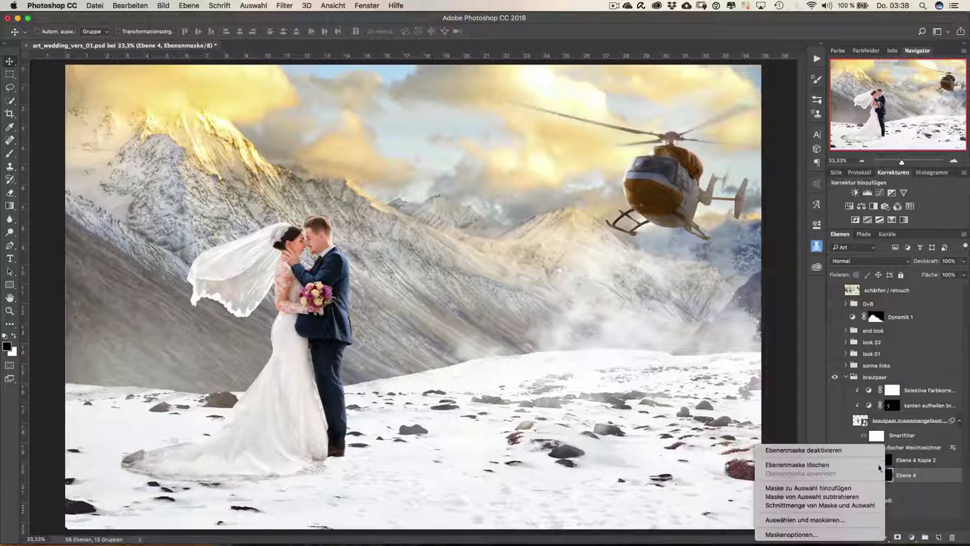
pyautogui.click(867, 450)
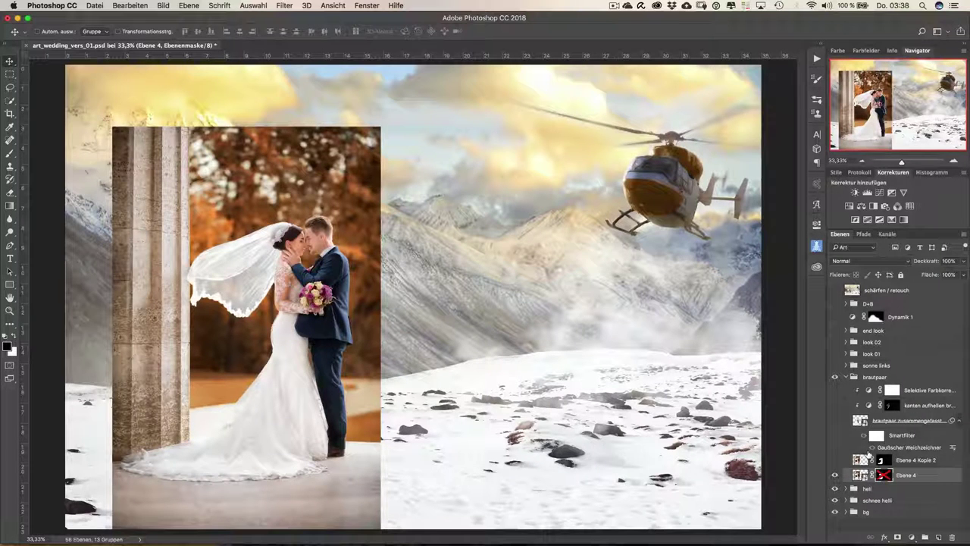
pyautogui.rightClick(884, 474)
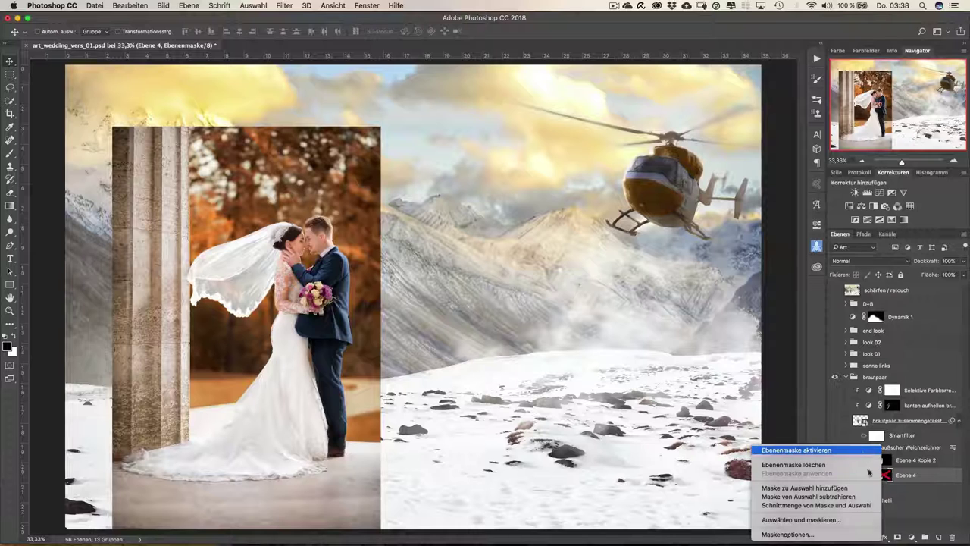
pyautogui.click(864, 450)
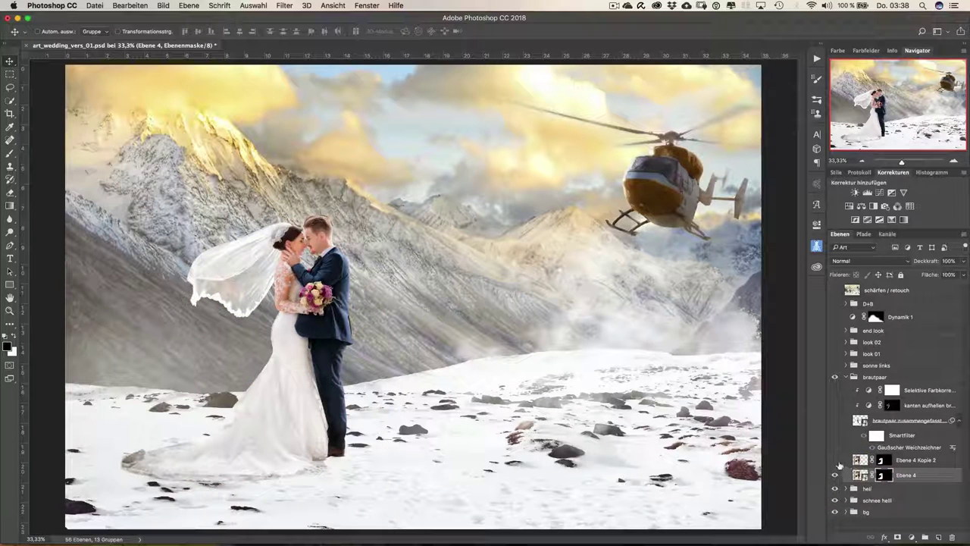
# Step: Toggle Ebene 4 Kopie 2 and Ebene 4 to compare the veil, leaving Ebene 4 hidden
pyautogui.click(836, 462)
pyautogui.click(836, 462)
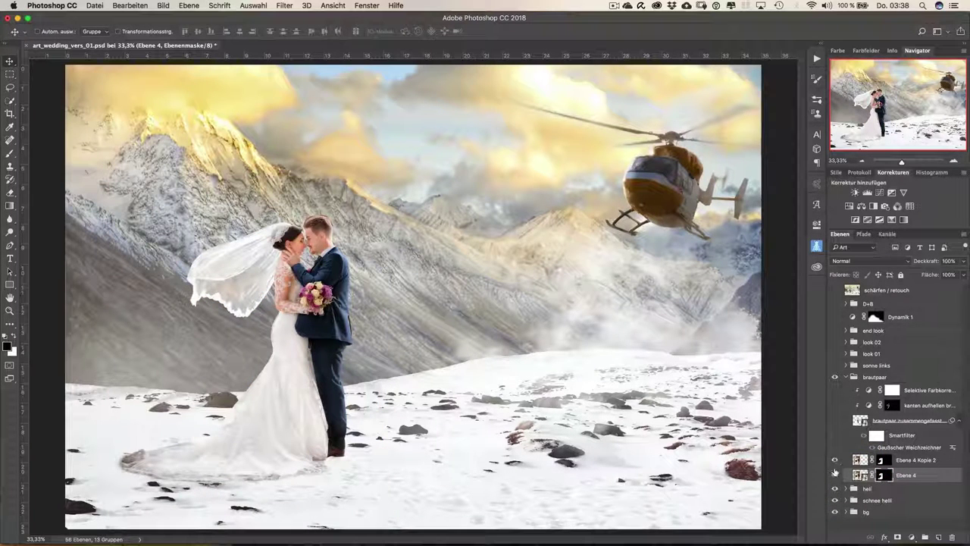
pyautogui.click(836, 474)
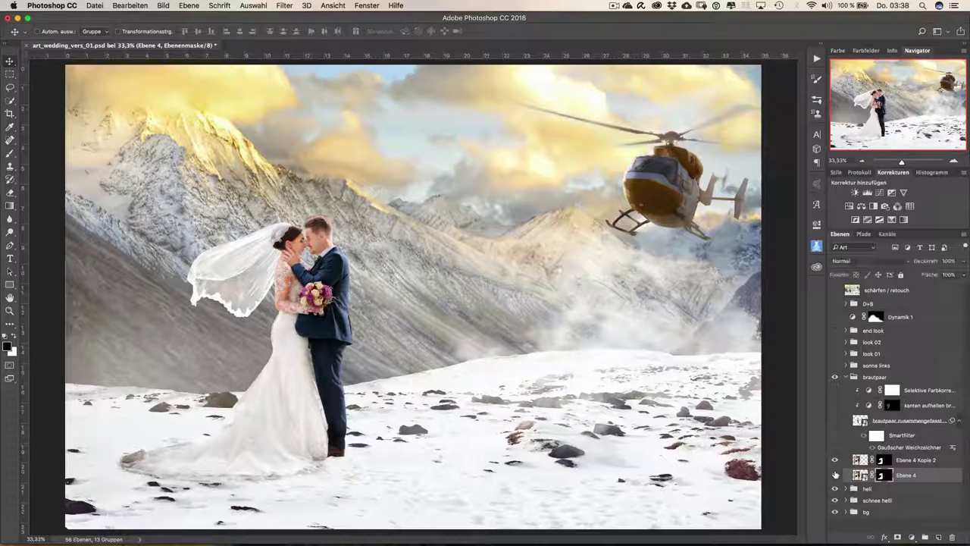
pyautogui.click(836, 474)
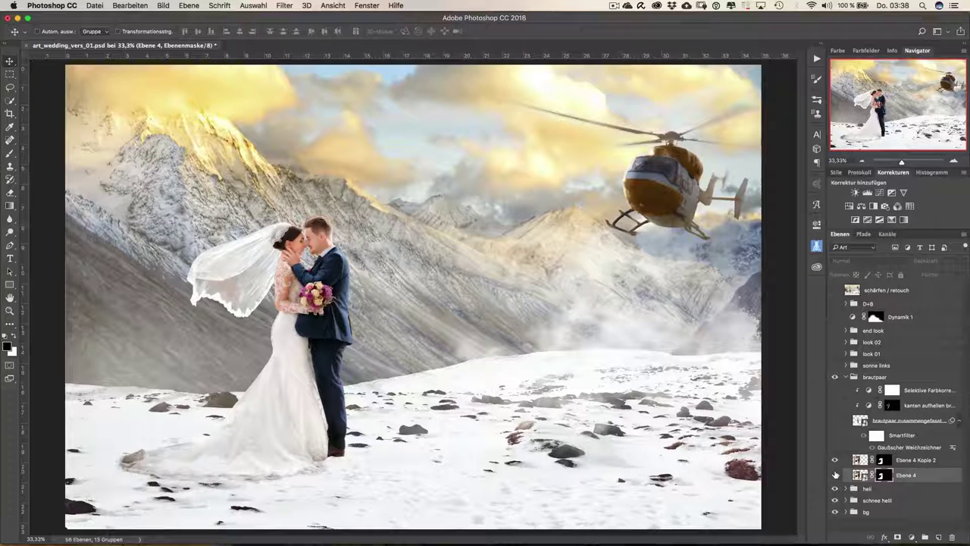
pyautogui.click(836, 475)
pyautogui.click(836, 474)
pyautogui.click(836, 475)
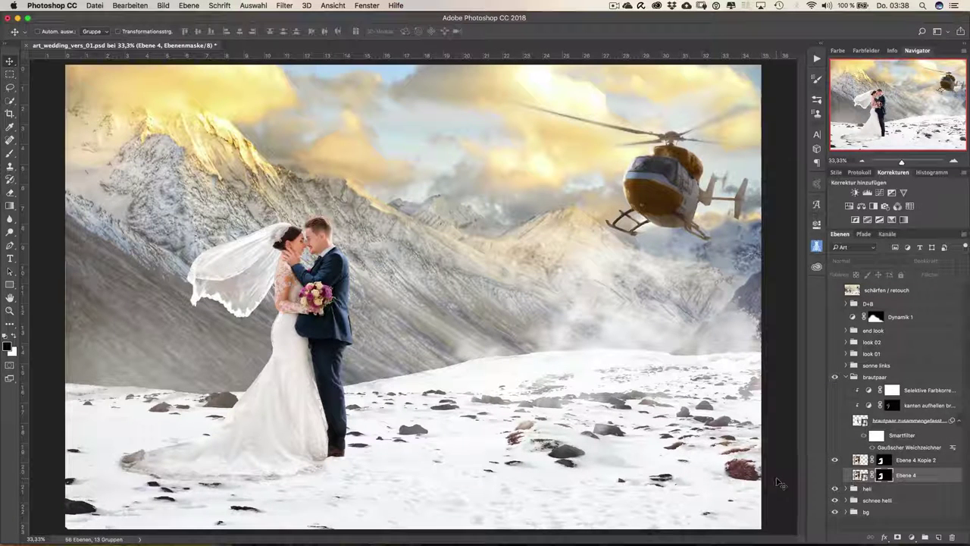
# Step: Inspect Ebene 4 Kopie 2's mask without changes, then swap it for the merged couple layer
pyautogui.doubleClick(880, 461)
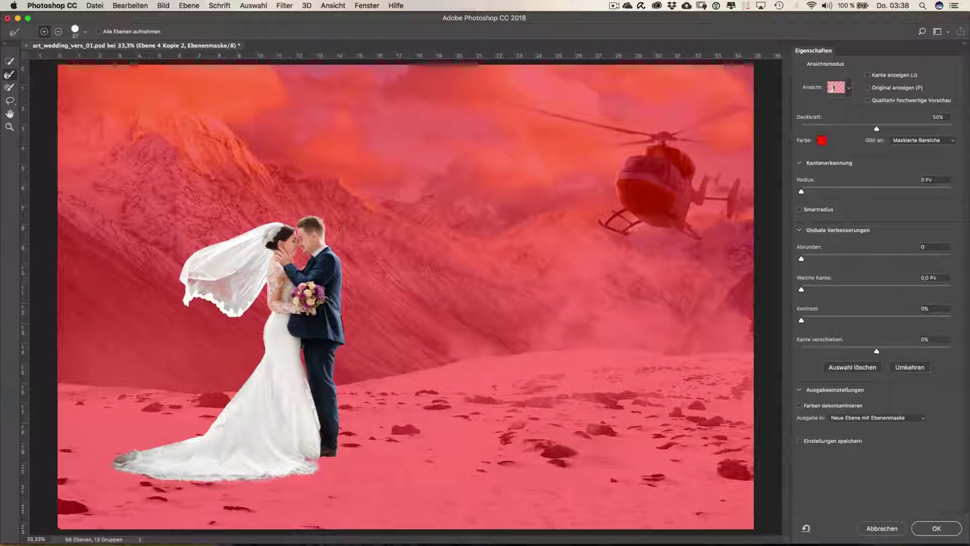
pyautogui.click(879, 529)
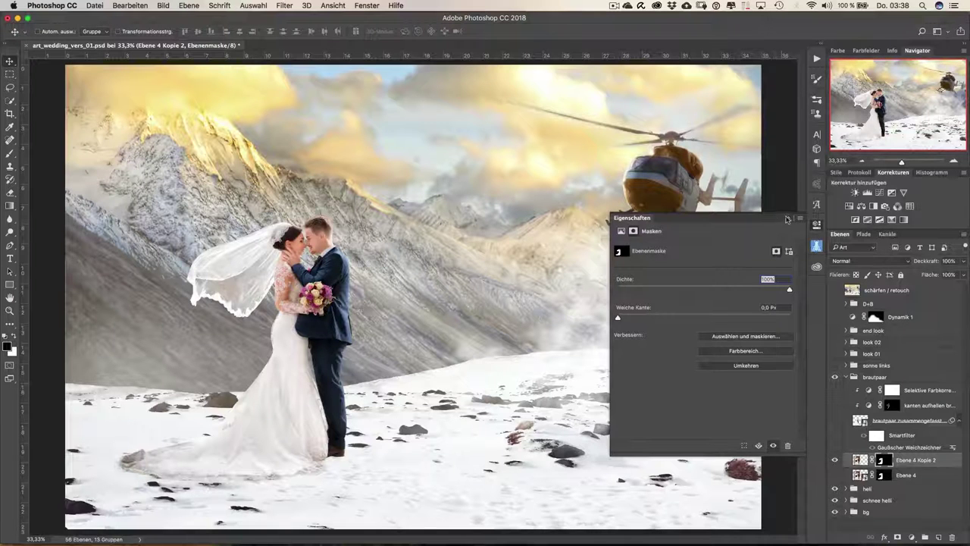
pyautogui.click(786, 219)
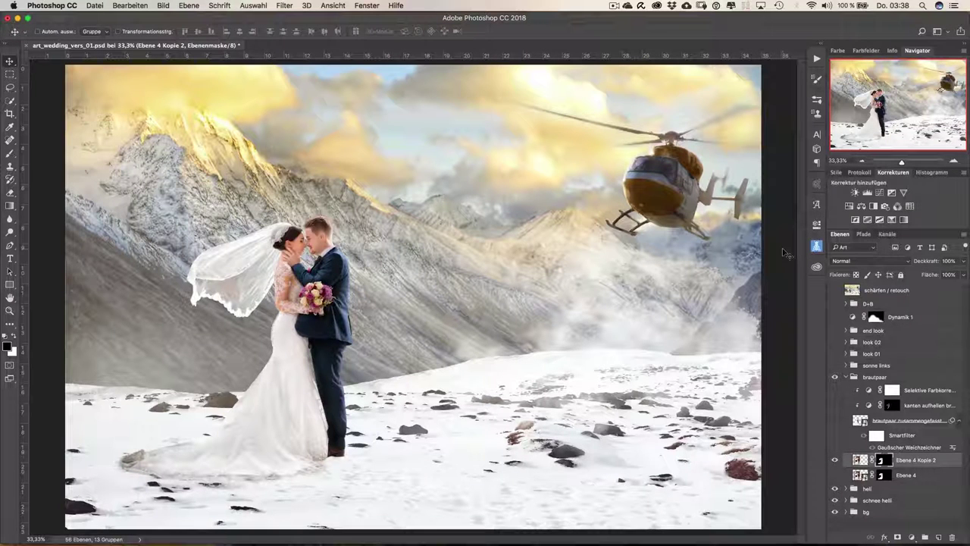
pyautogui.click(836, 459)
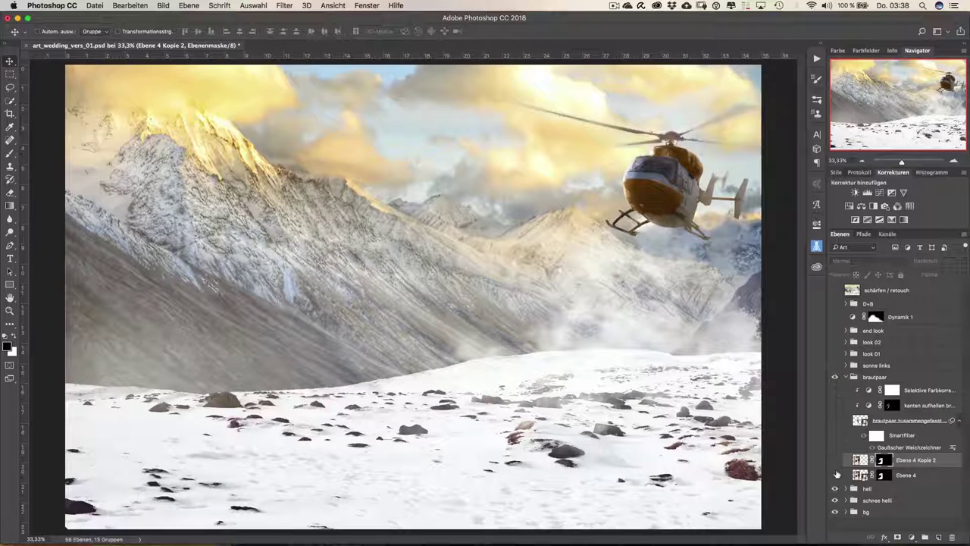
pyautogui.click(836, 420)
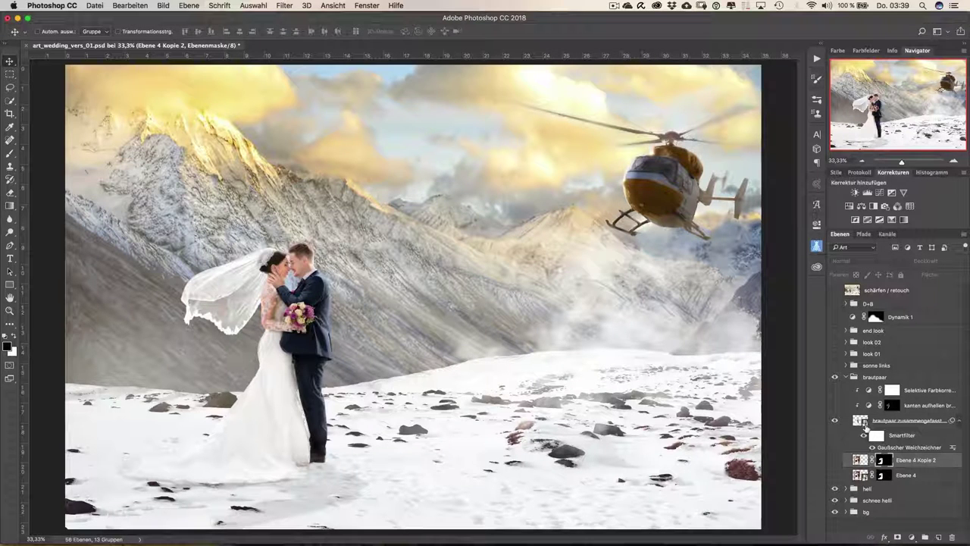
# Step: Open the Ebene 10.psb smart object and view the verkleinert Kopie couple layer on its own
pyautogui.doubleClick(865, 424)
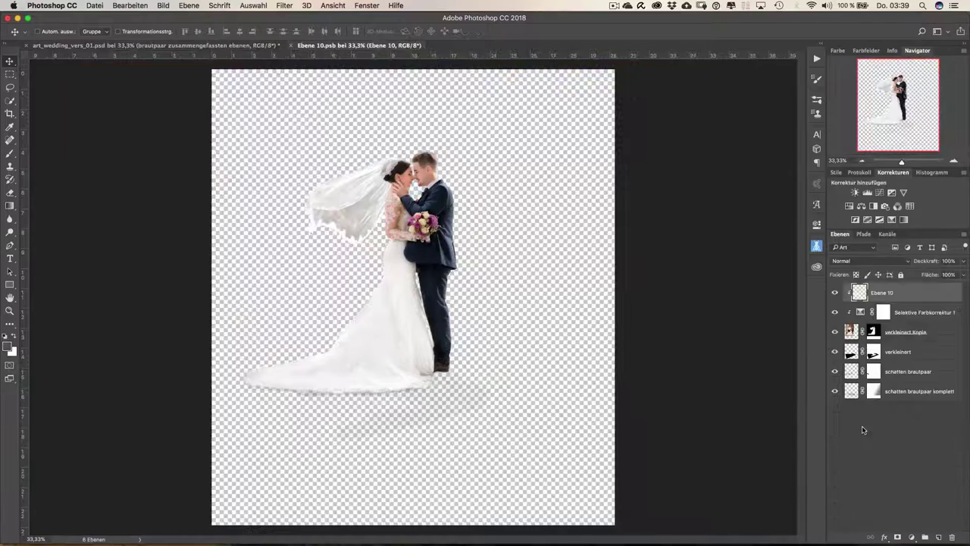
pyautogui.click(835, 293)
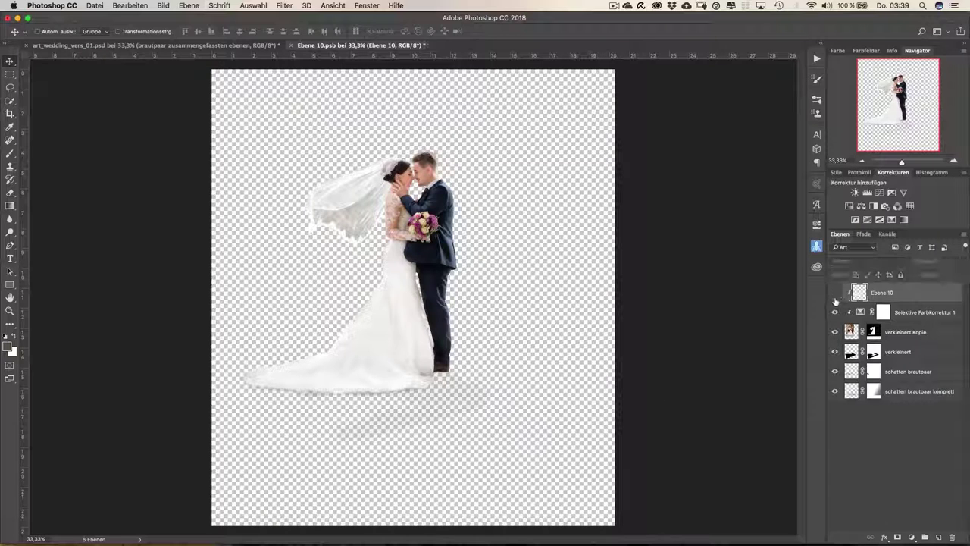
pyautogui.click(835, 312)
pyautogui.click(835, 352)
pyautogui.click(834, 371)
pyautogui.click(835, 391)
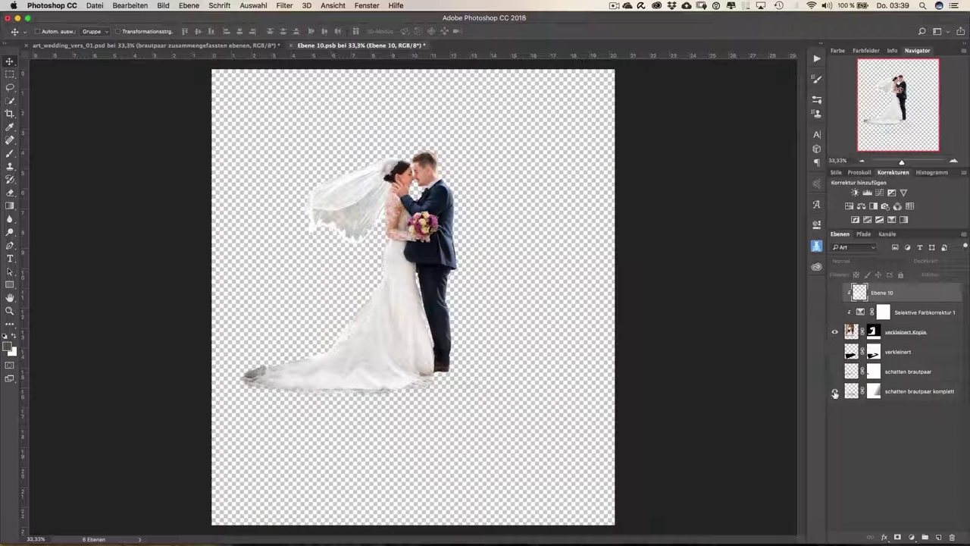
pyautogui.click(835, 333)
pyautogui.click(835, 313)
pyautogui.click(835, 294)
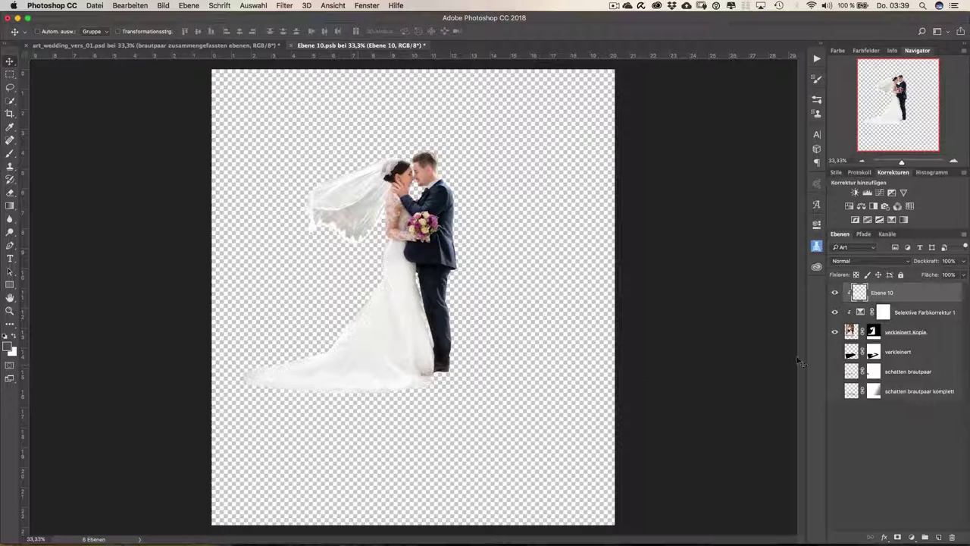
# Step: Compare the schatten brautpaar and schatten brautpaar komplett shadows, then close Ebene 10.psb
pyautogui.click(835, 353)
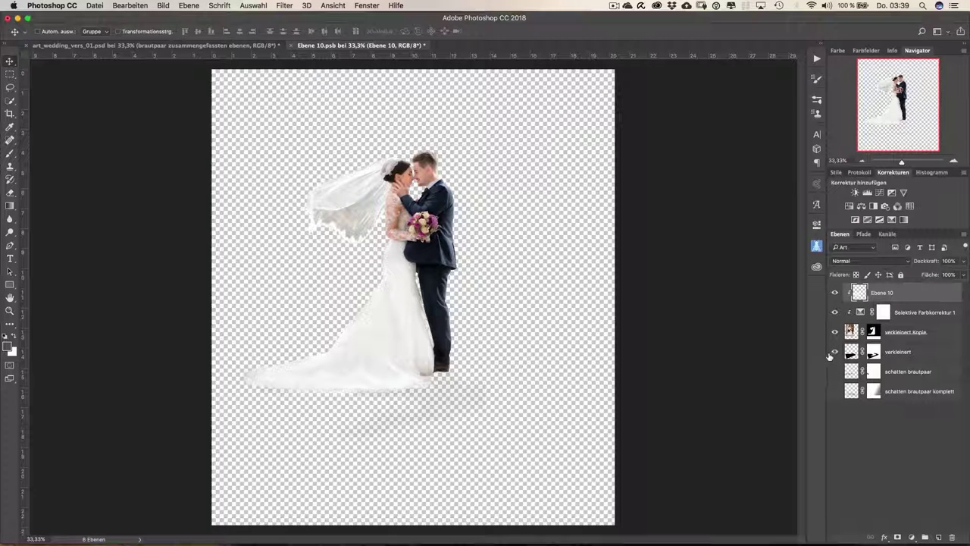
pyautogui.click(835, 353)
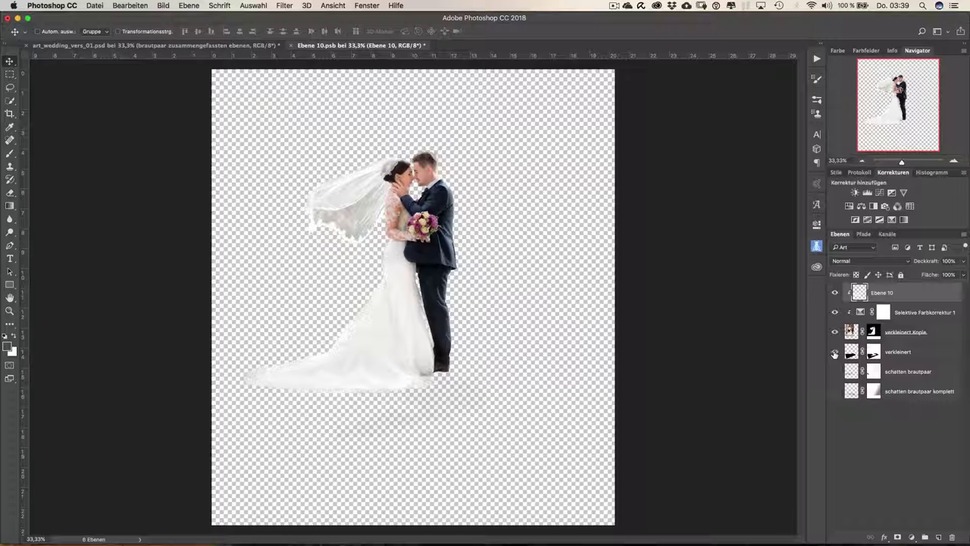
pyautogui.click(835, 353)
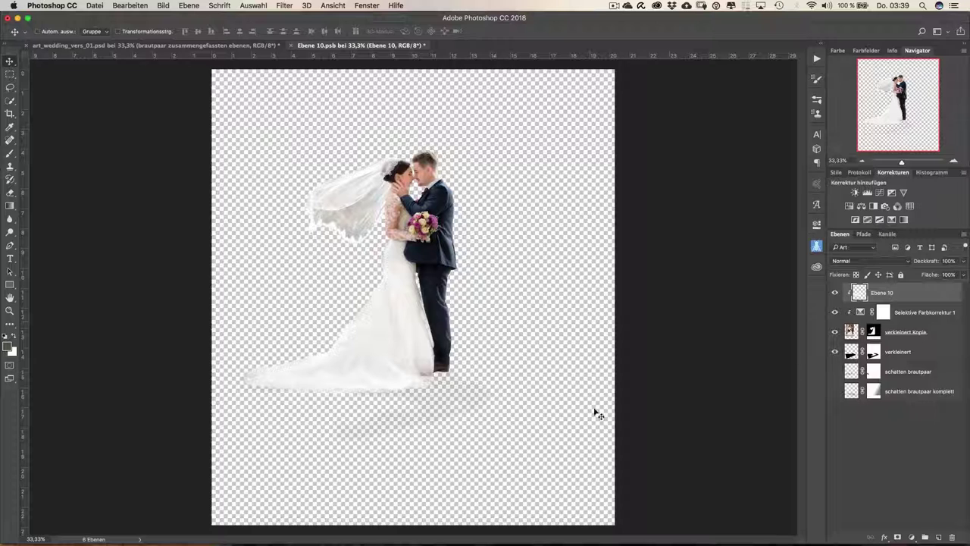
pyautogui.click(834, 353)
pyautogui.click(836, 371)
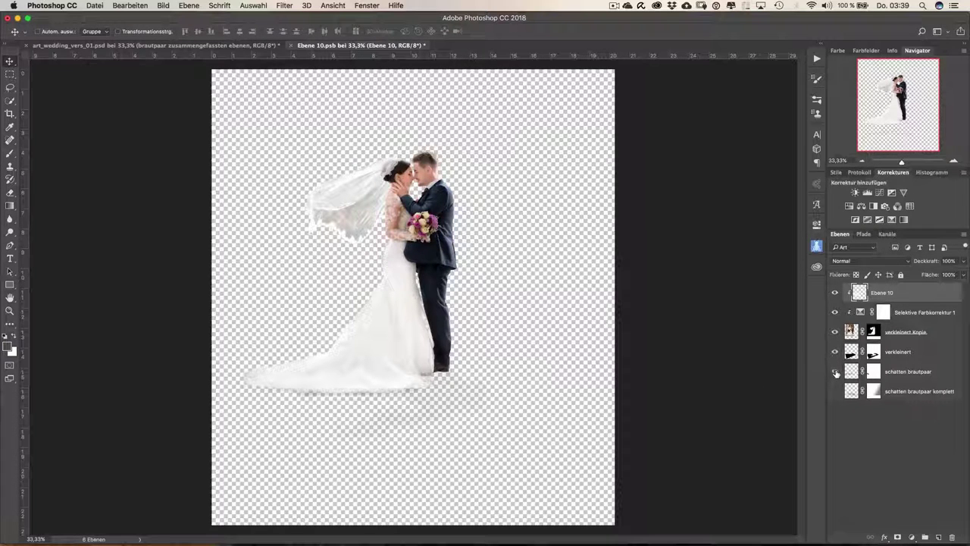
pyautogui.click(836, 371)
pyautogui.click(835, 371)
pyautogui.click(834, 369)
pyautogui.click(835, 391)
pyautogui.click(835, 393)
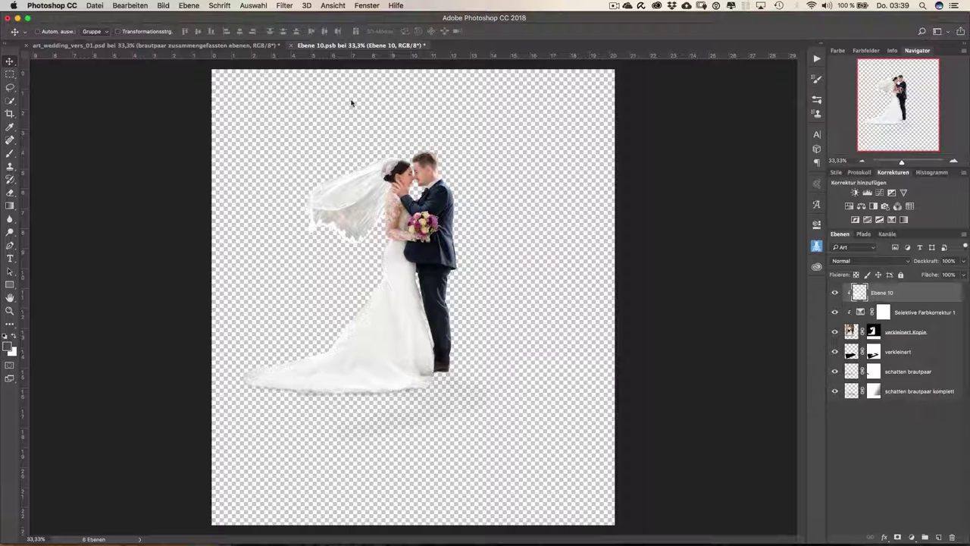
pyautogui.click(292, 45)
# Step: Close Ebene 10.psb without saving, compare kanten aufhellen on the bride's edges, and inspect its curve
pyautogui.click(449, 189)
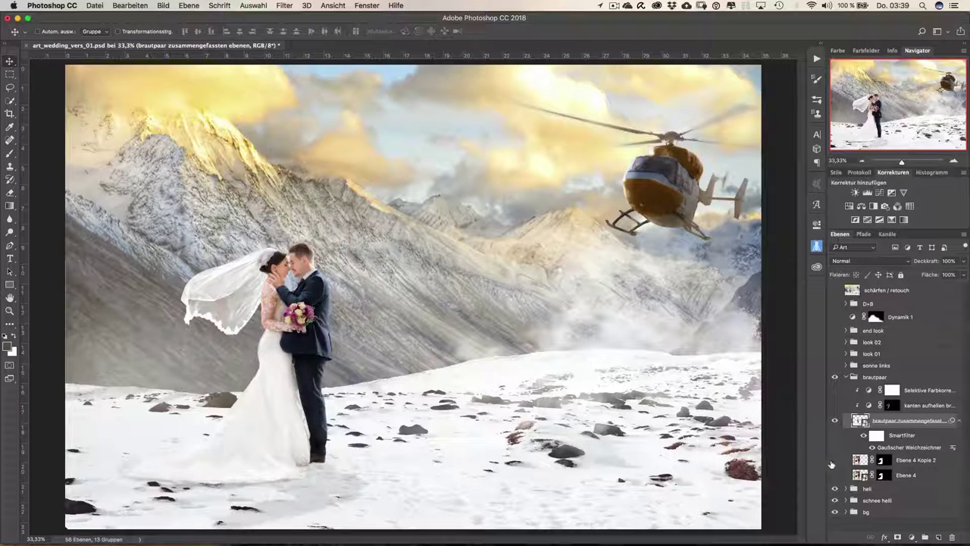
pyautogui.click(835, 405)
pyautogui.click(834, 406)
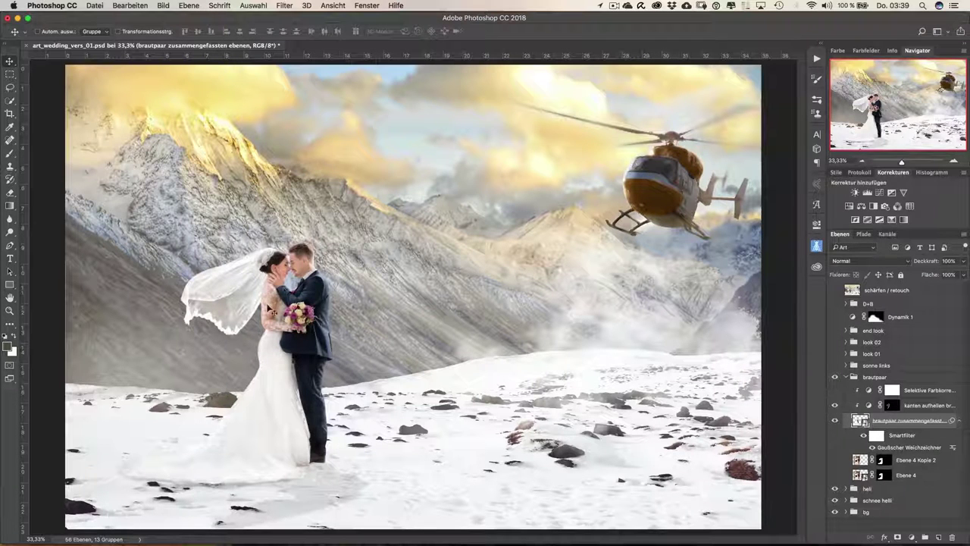
pyautogui.click(835, 406)
pyautogui.click(834, 405)
pyautogui.doubleClick(869, 404)
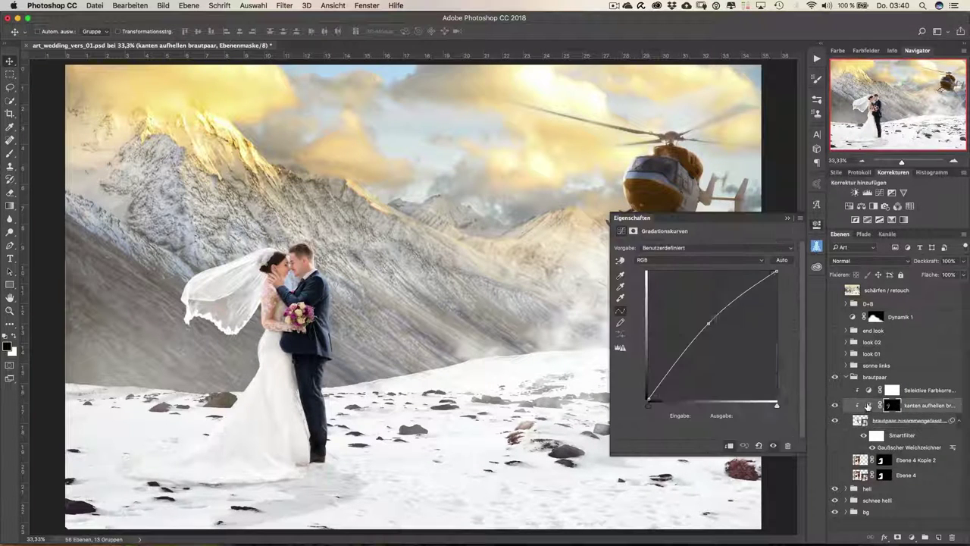
pyautogui.click(788, 217)
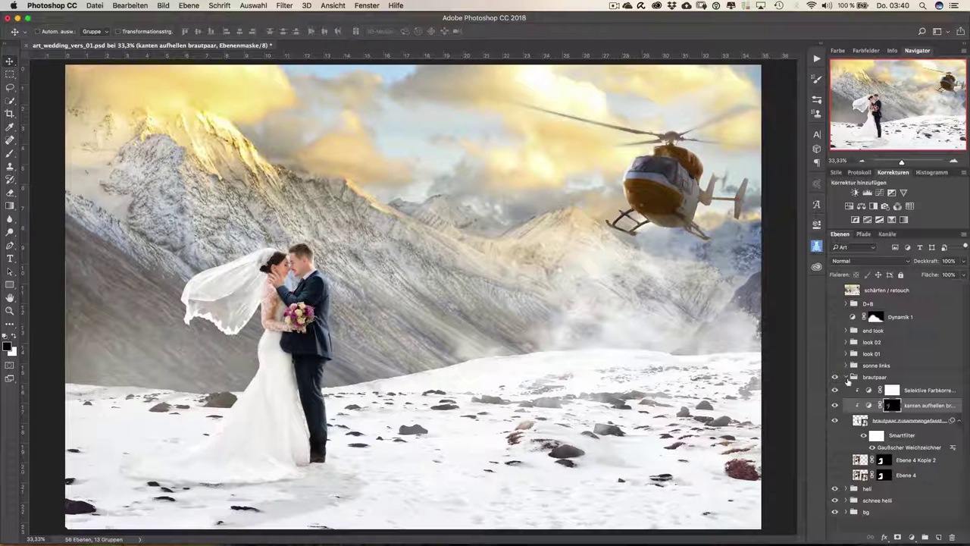
# Step: Review Selektive Farbkorrektur 1's Graustöne values (Magenta −2, Gelb +1, Schwarz +4), then fold brautpaar
pyautogui.doubleClick(869, 391)
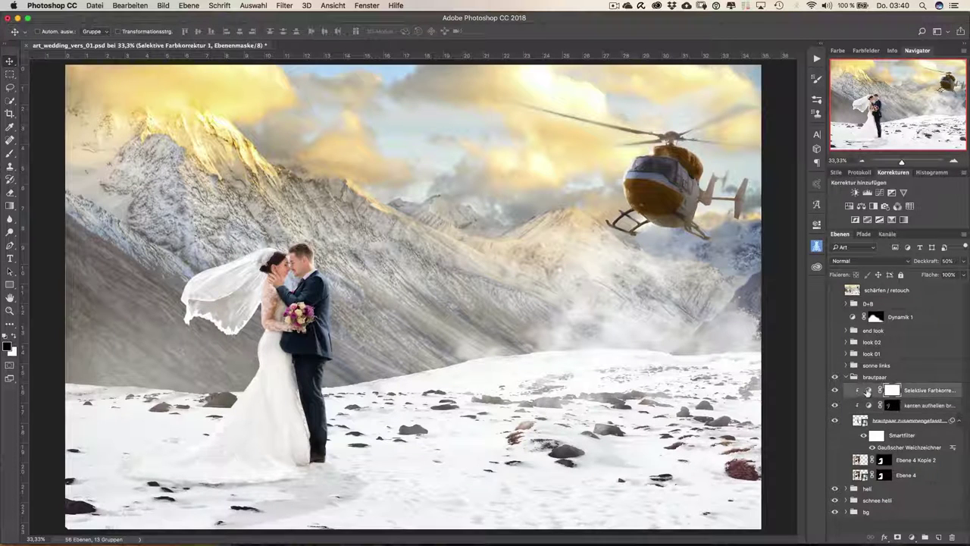
pyautogui.click(685, 261)
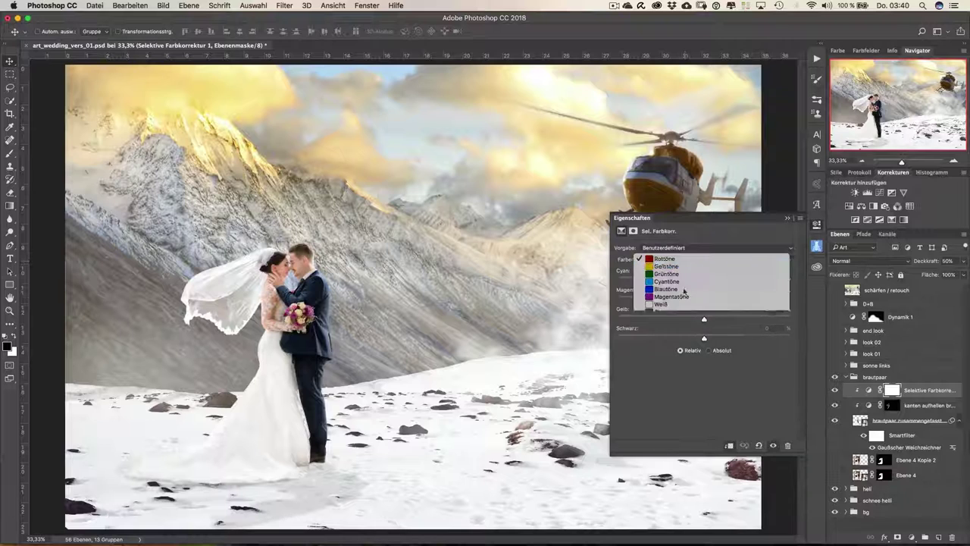
pyautogui.click(687, 260)
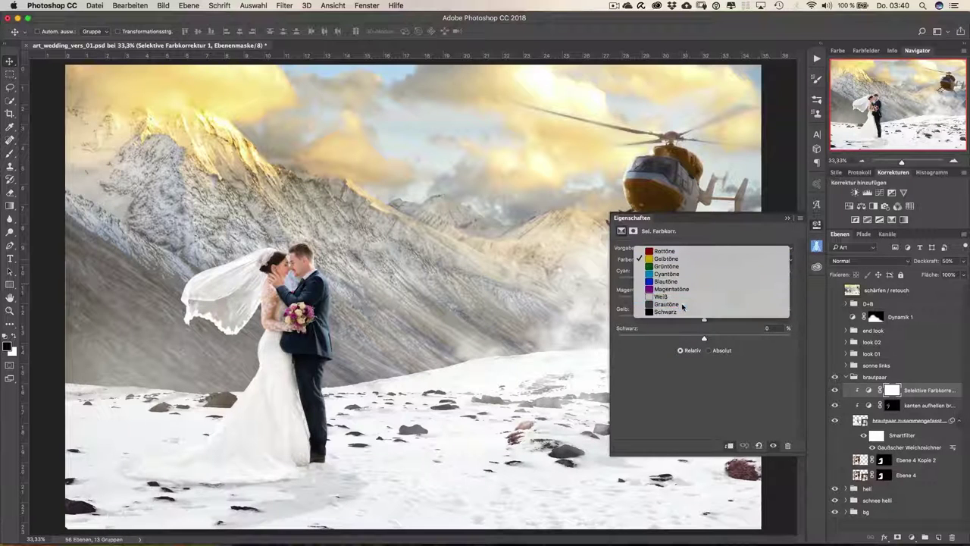
pyautogui.click(690, 304)
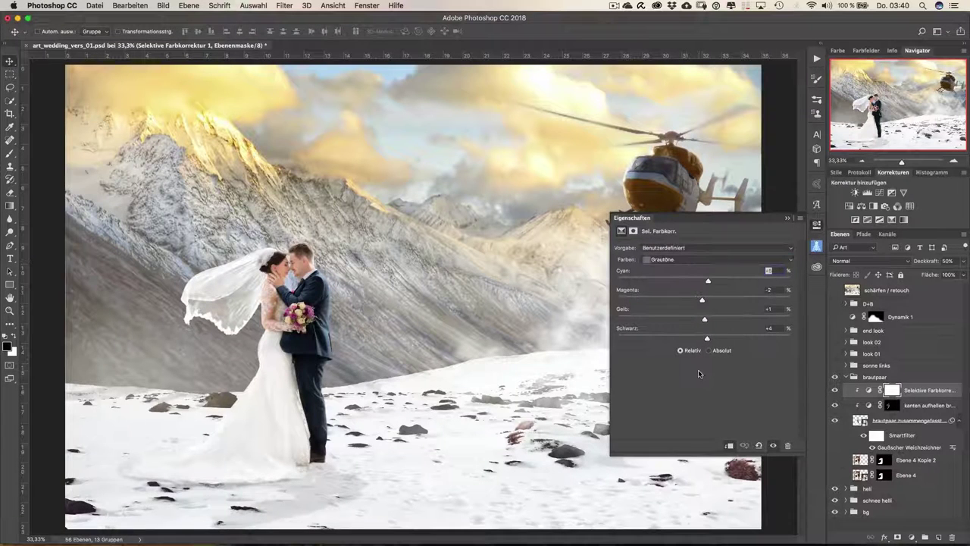
pyautogui.click(788, 219)
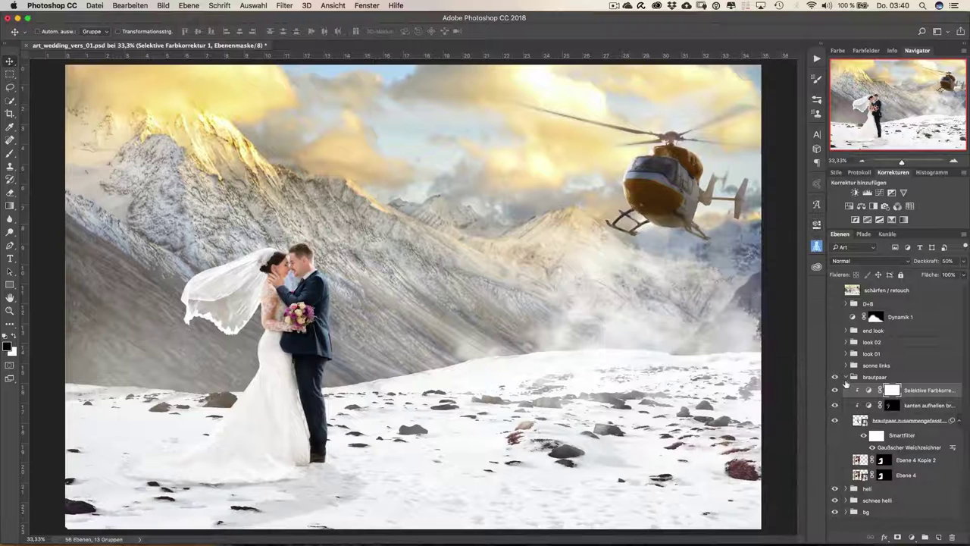
pyautogui.click(845, 378)
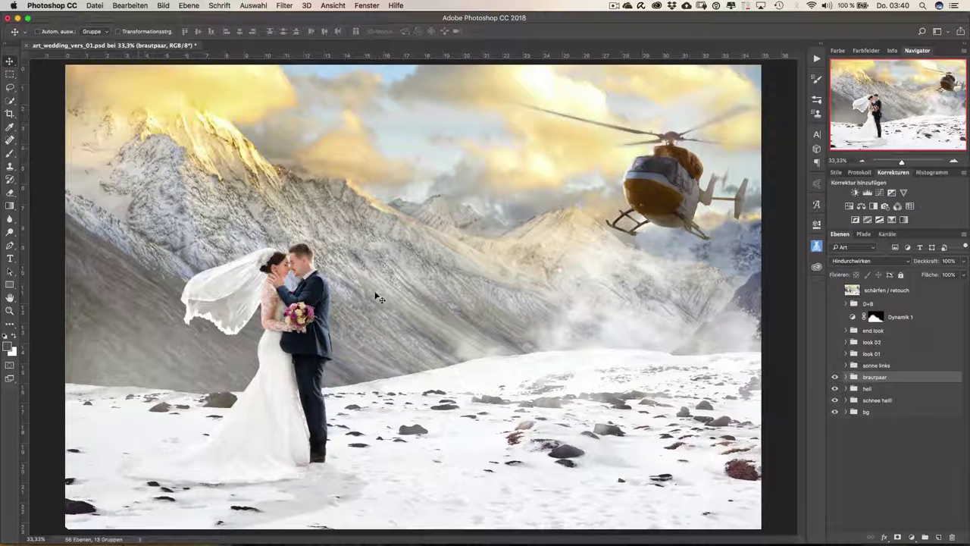
# Step: Switch on sonne links, comparing Ebene 11 and Farbton/Sättigung 4, then fold the group
pyautogui.click(836, 366)
pyautogui.click(846, 365)
pyautogui.click(835, 393)
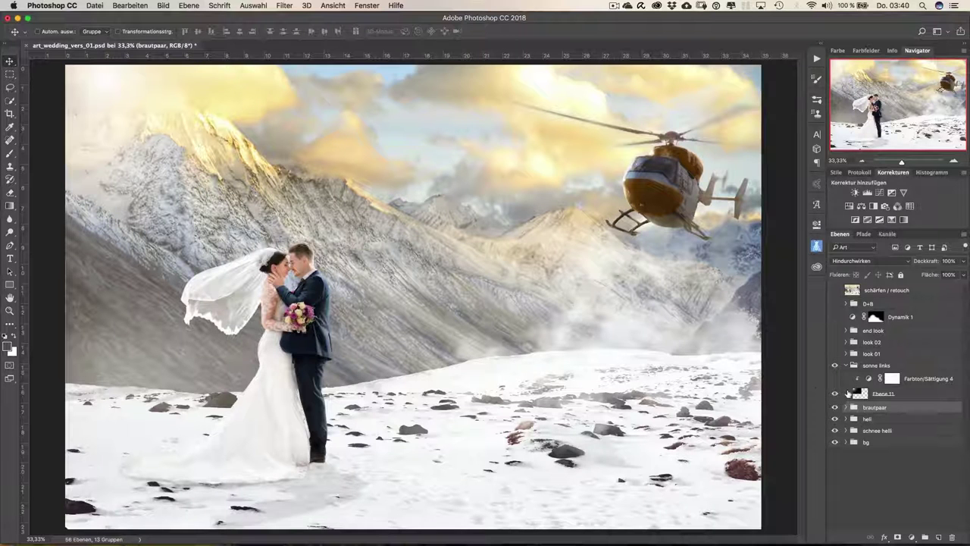
pyautogui.click(835, 378)
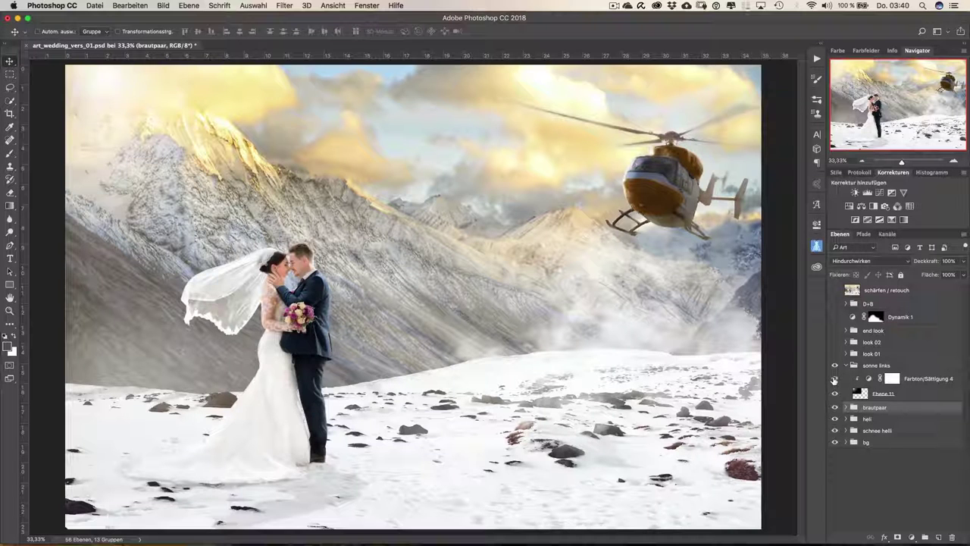
pyautogui.click(835, 380)
pyautogui.click(847, 367)
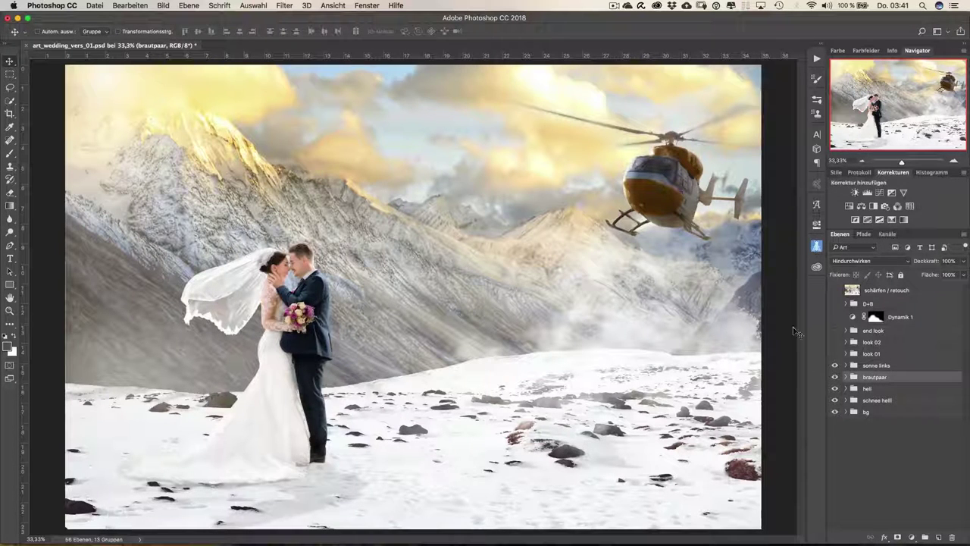
# Step: Expand the look 01 group and turn on its colour grade
pyautogui.click(846, 354)
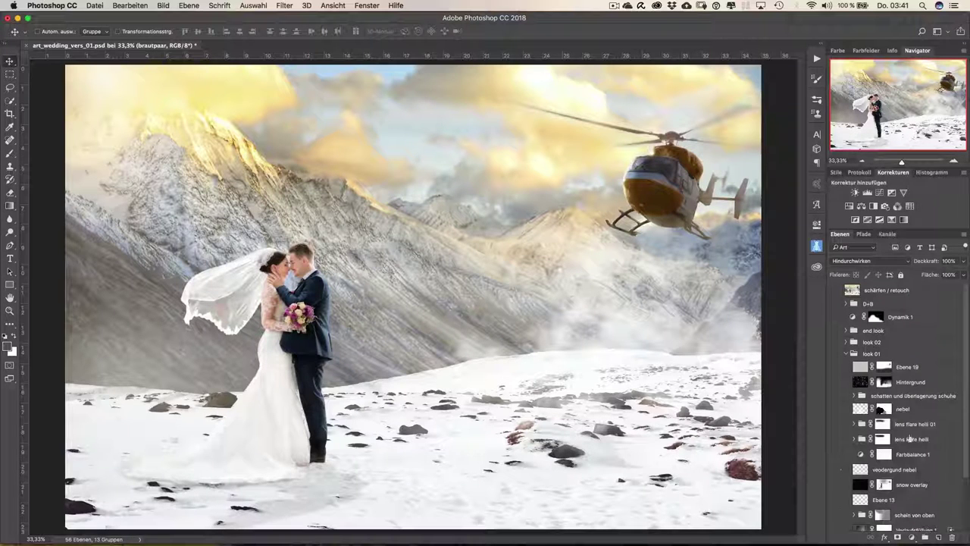
pyautogui.scroll(-3, 964, 454)
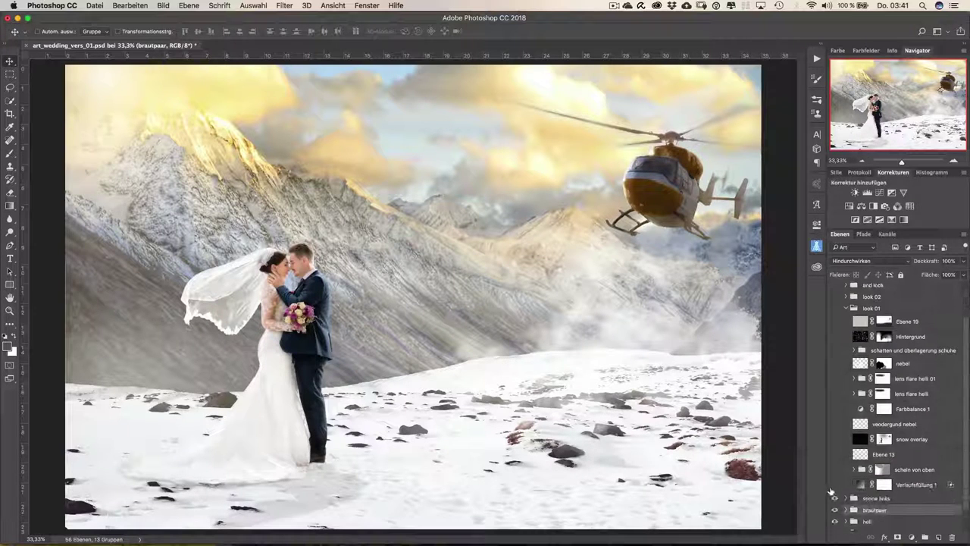
pyautogui.click(835, 486)
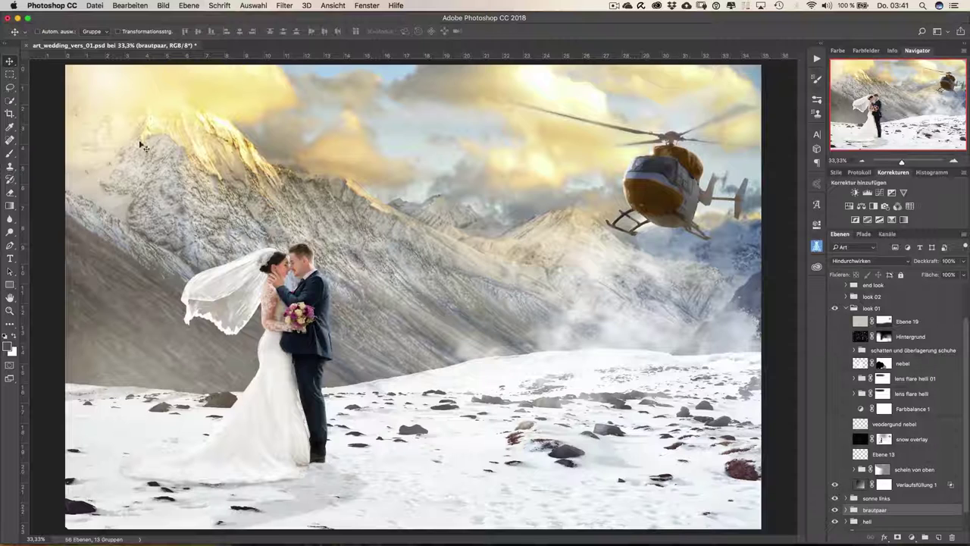
pyautogui.doubleClick(861, 485)
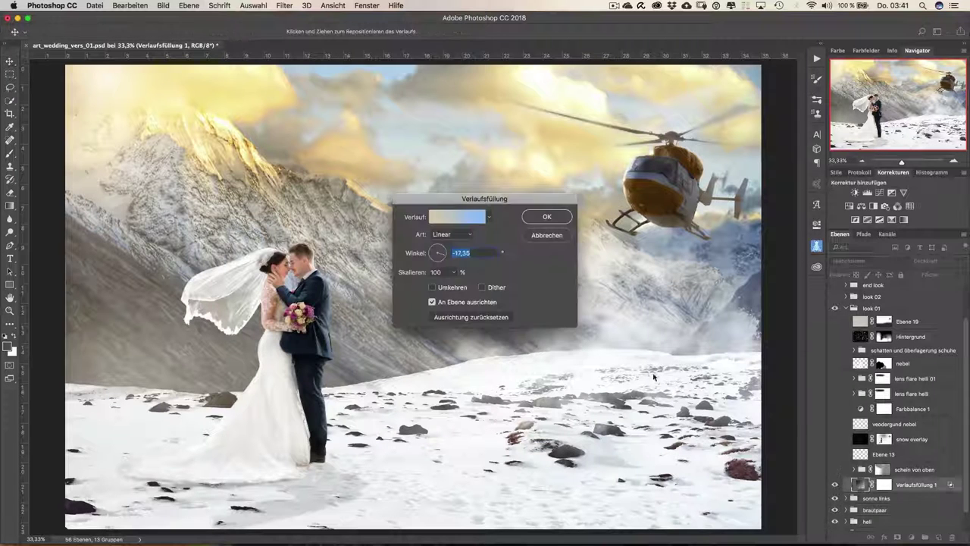
pyautogui.click(449, 220)
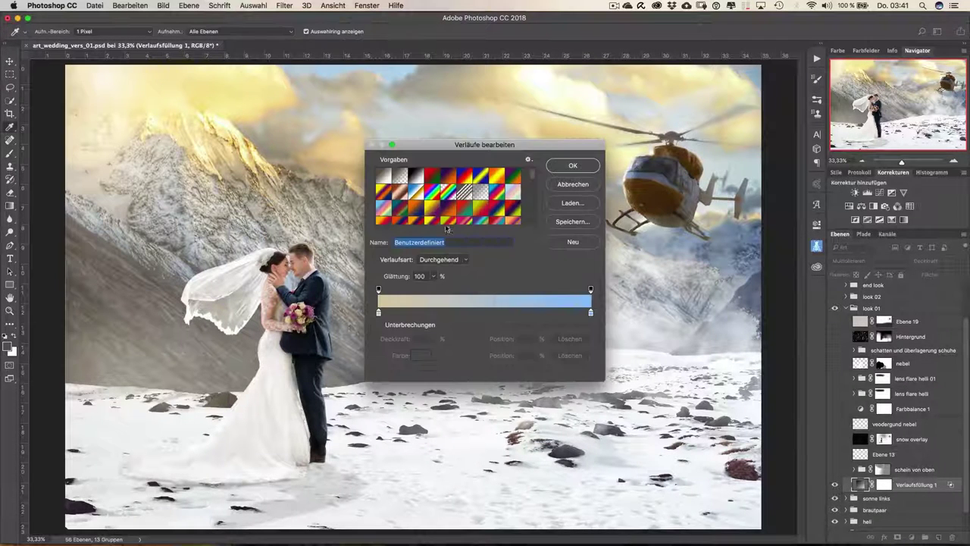
pyautogui.click(379, 313)
pyautogui.click(421, 356)
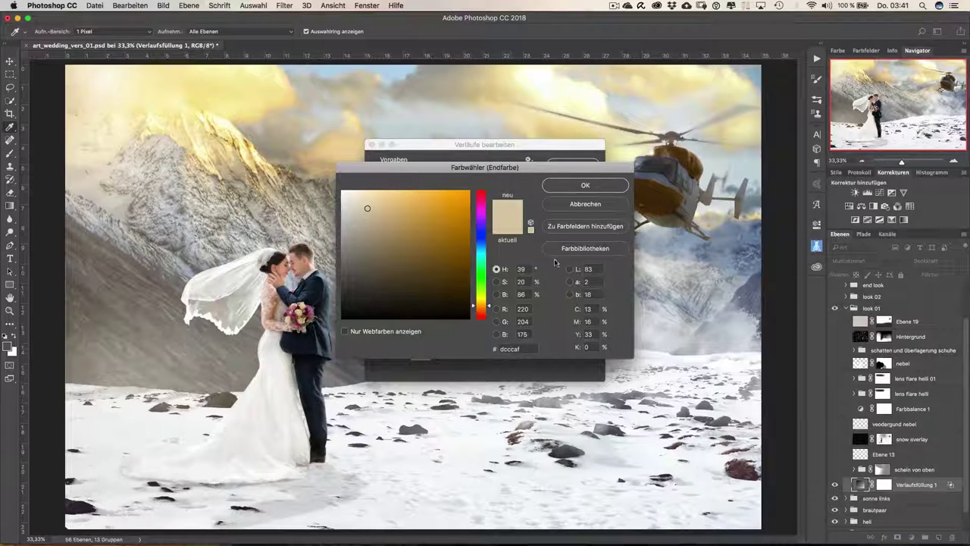
pyautogui.click(564, 204)
pyautogui.click(591, 314)
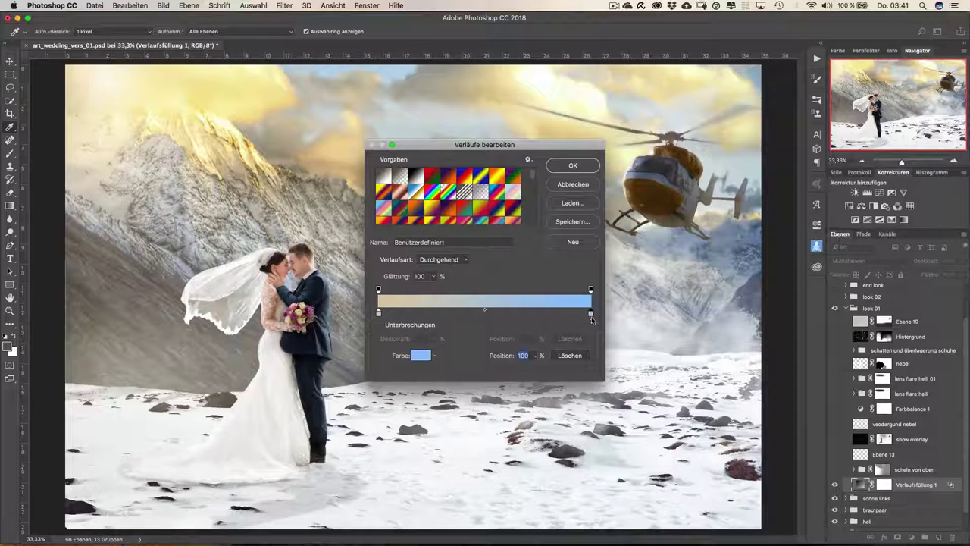
pyautogui.click(421, 361)
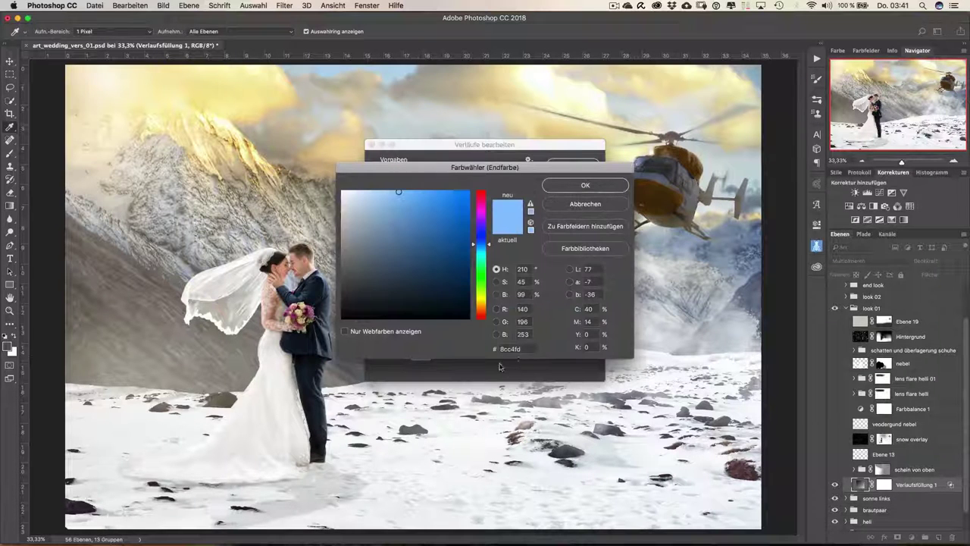
pyautogui.click(559, 205)
pyautogui.click(572, 189)
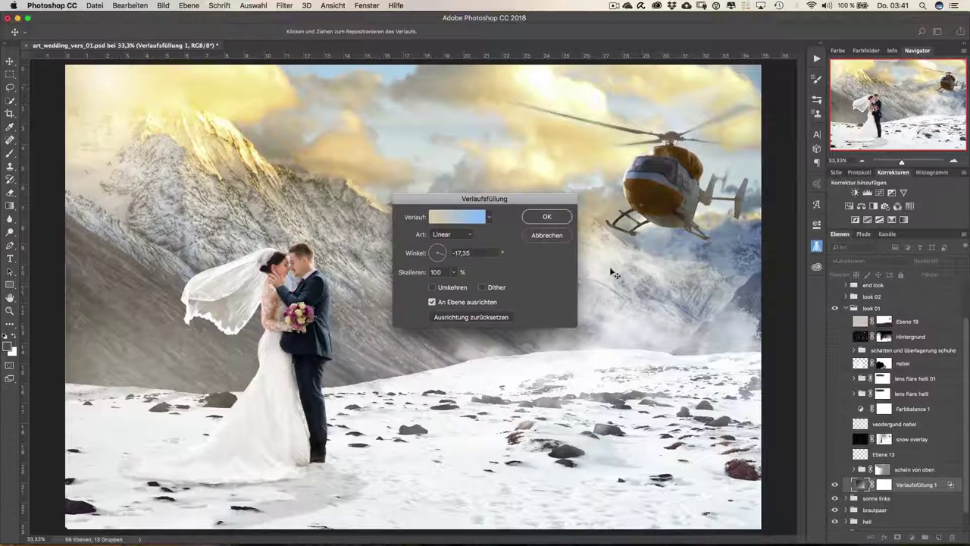
pyautogui.click(555, 237)
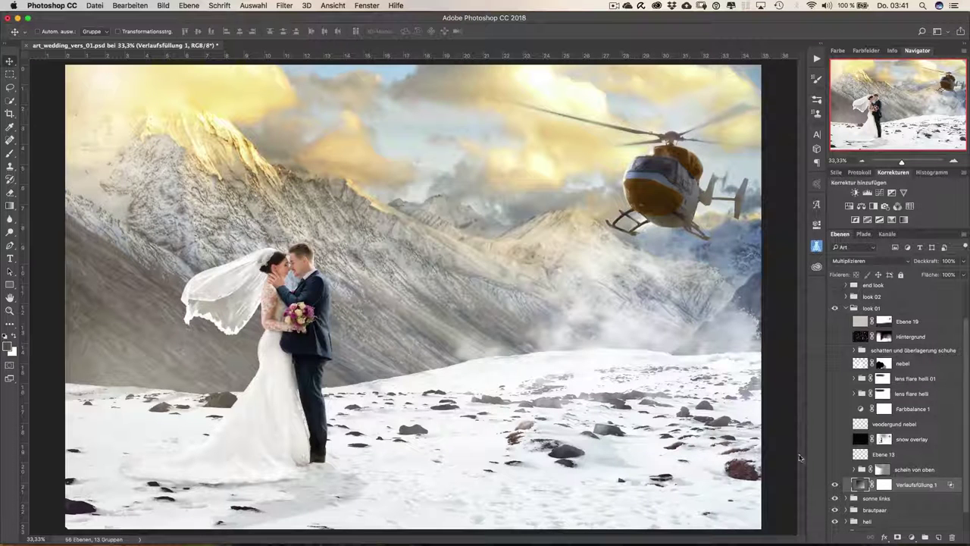
# Step: Toggle the schein von oben glow off and on, then expand it to show Ebene 12
pyautogui.click(834, 470)
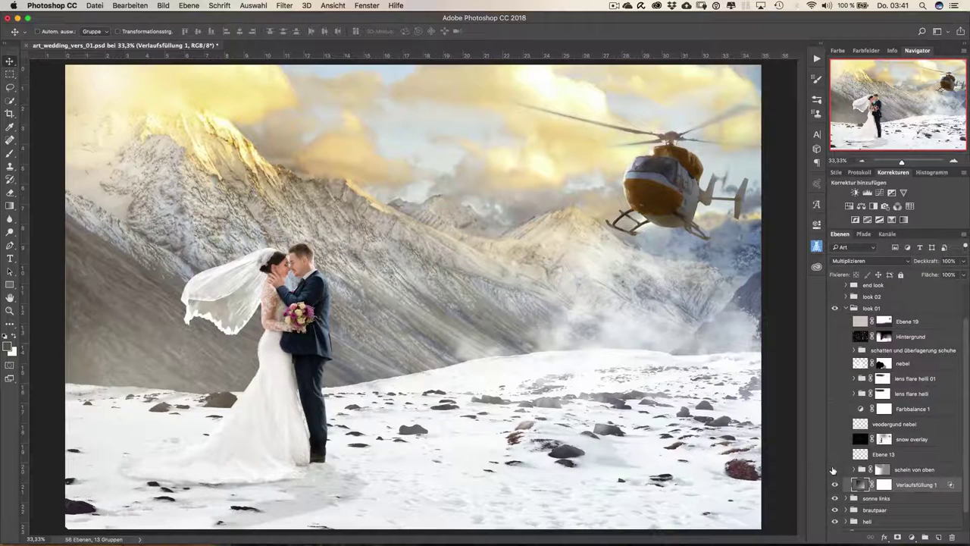
pyautogui.click(835, 470)
pyautogui.click(835, 470)
pyautogui.click(834, 470)
pyautogui.click(854, 470)
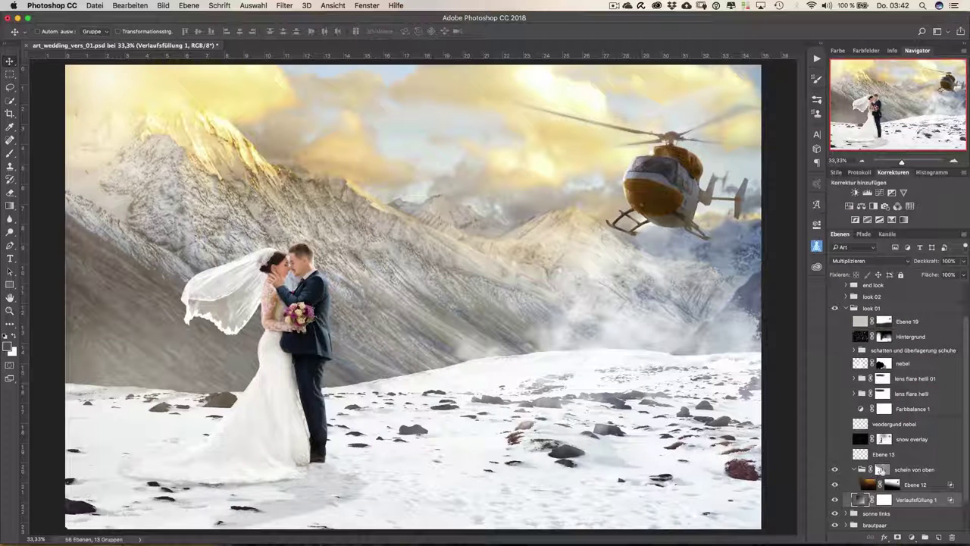
# Step: Select the schein von oben group mask and temporarily disable, then re-enable it
pyautogui.click(881, 471)
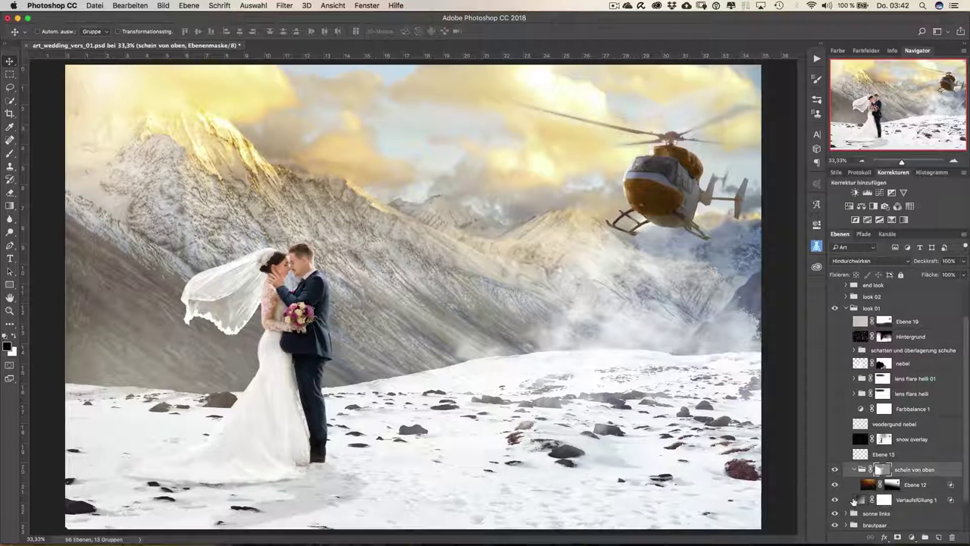
pyautogui.rightClick(881, 470)
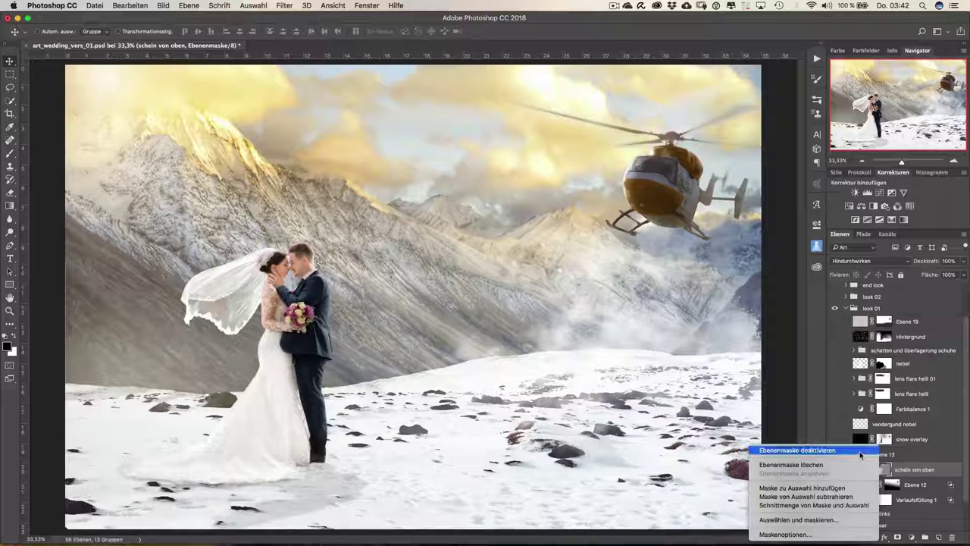
pyautogui.click(862, 452)
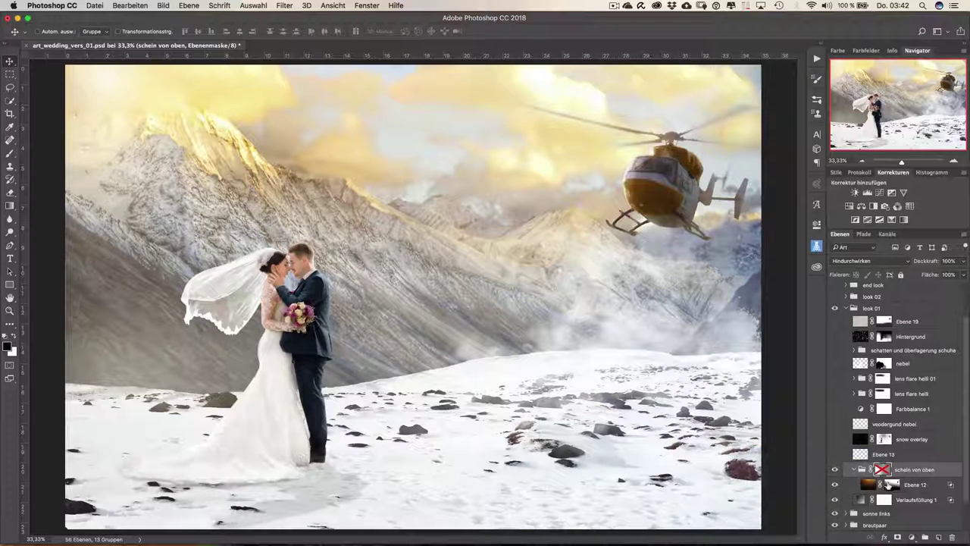
pyautogui.rightClick(884, 470)
pyautogui.click(872, 452)
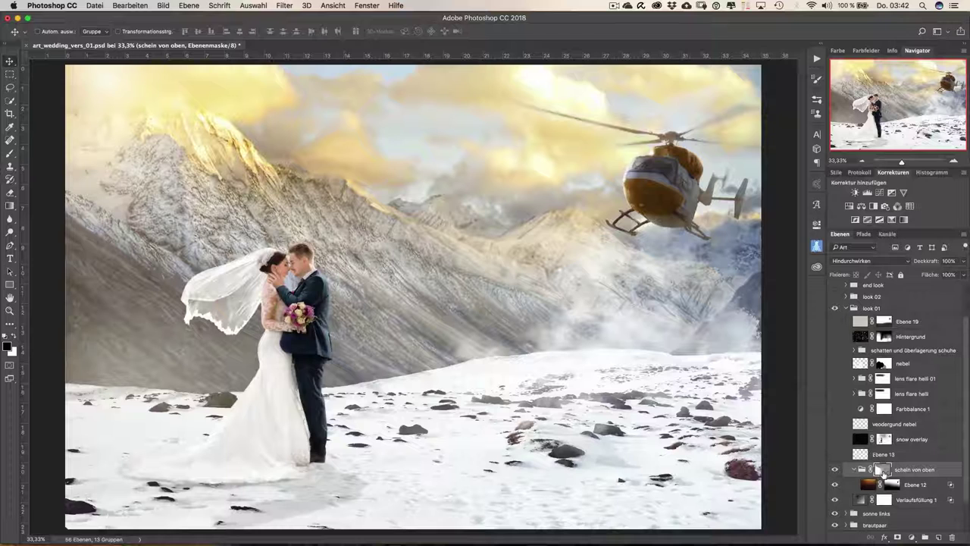
# Step: Set the glow mask's density to 51%, collapse schein von oben, and show Ebene 13
pyautogui.doubleClick(882, 471)
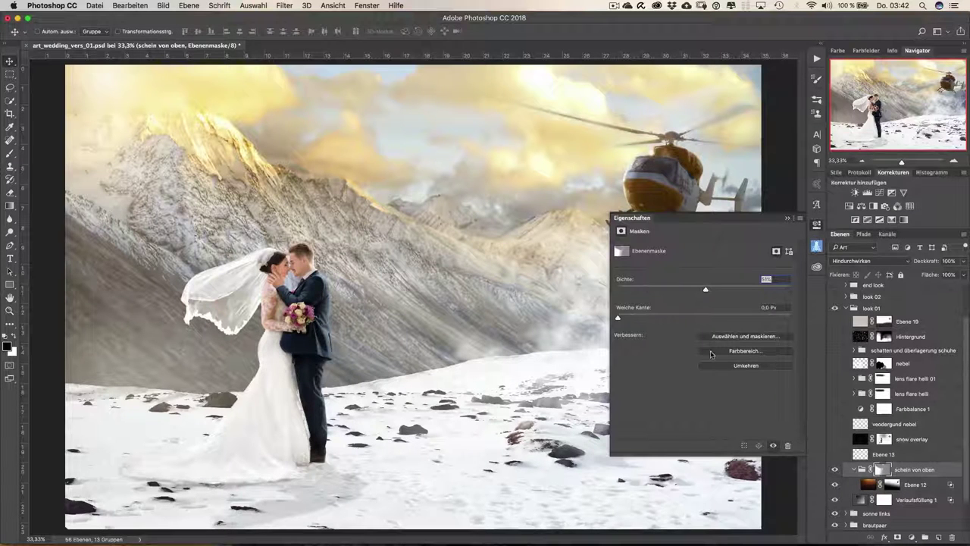
pyautogui.moveTo(706, 290); pyautogui.dragTo(796, 328)
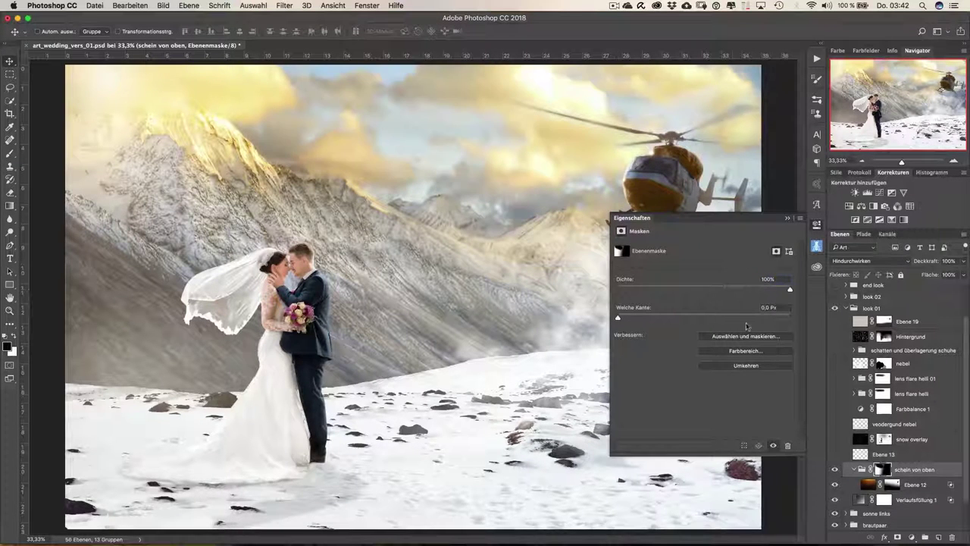
pyautogui.write('51')
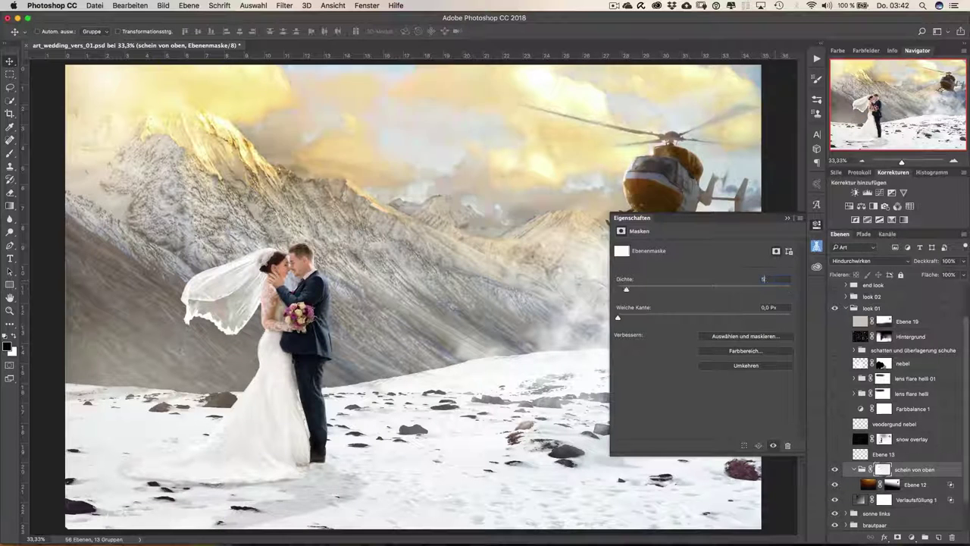
pyautogui.press('Return')
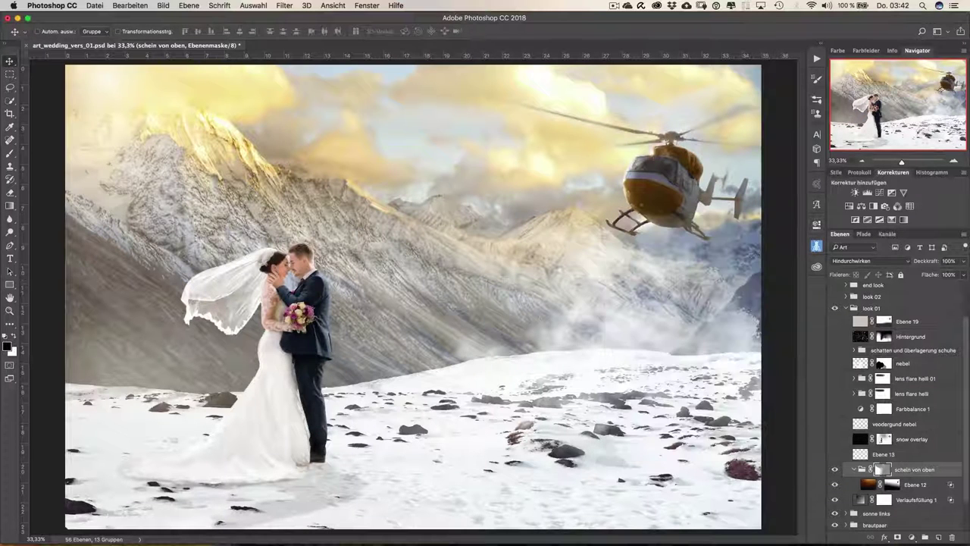
pyautogui.hotkey('ctrl', '2')
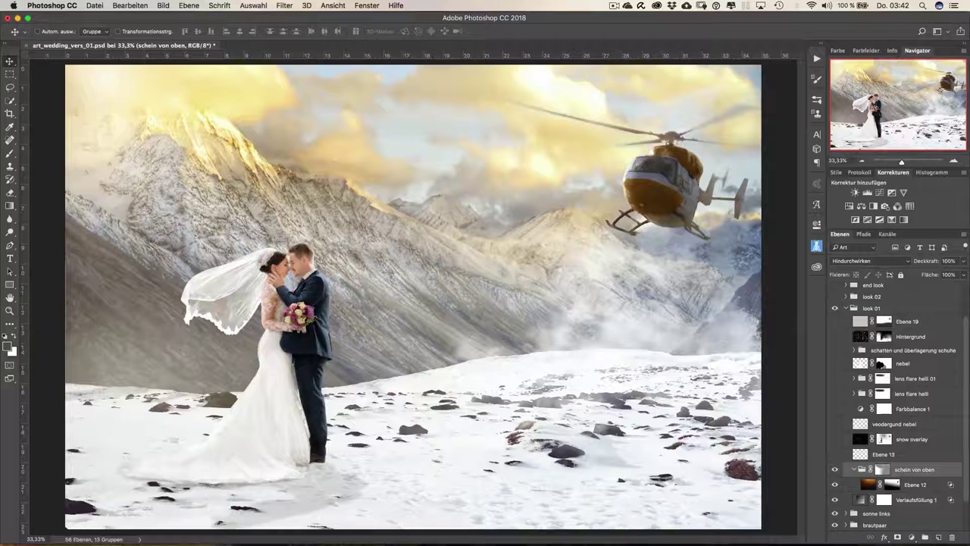
pyautogui.click(854, 469)
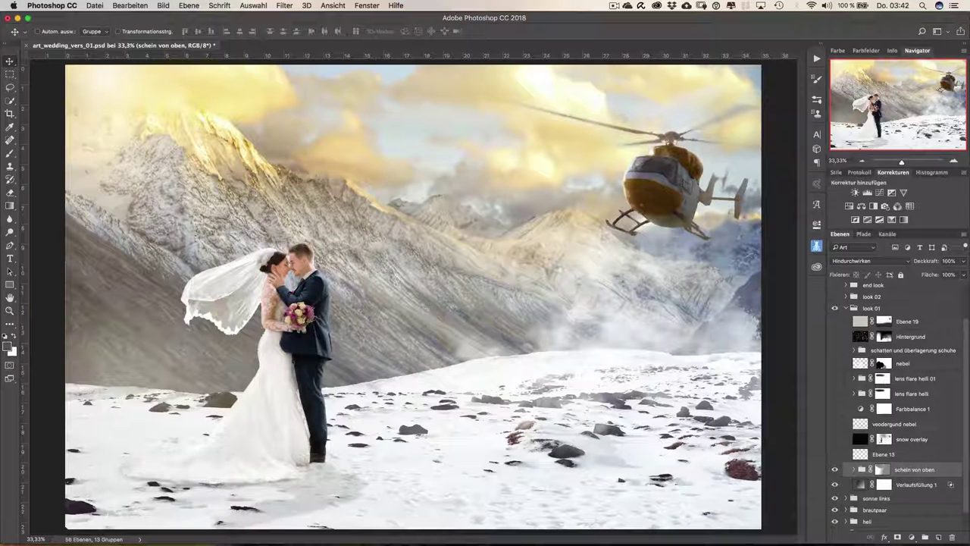
pyautogui.click(835, 454)
pyautogui.click(835, 454)
pyautogui.click(834, 454)
pyautogui.click(835, 439)
pyautogui.click(912, 439)
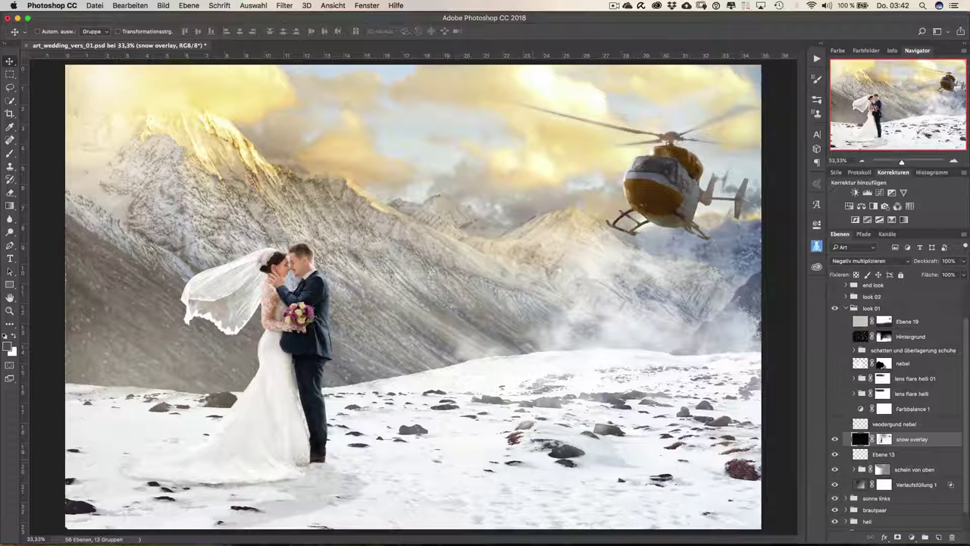
pyautogui.rightClick(883, 439)
pyautogui.click(866, 443)
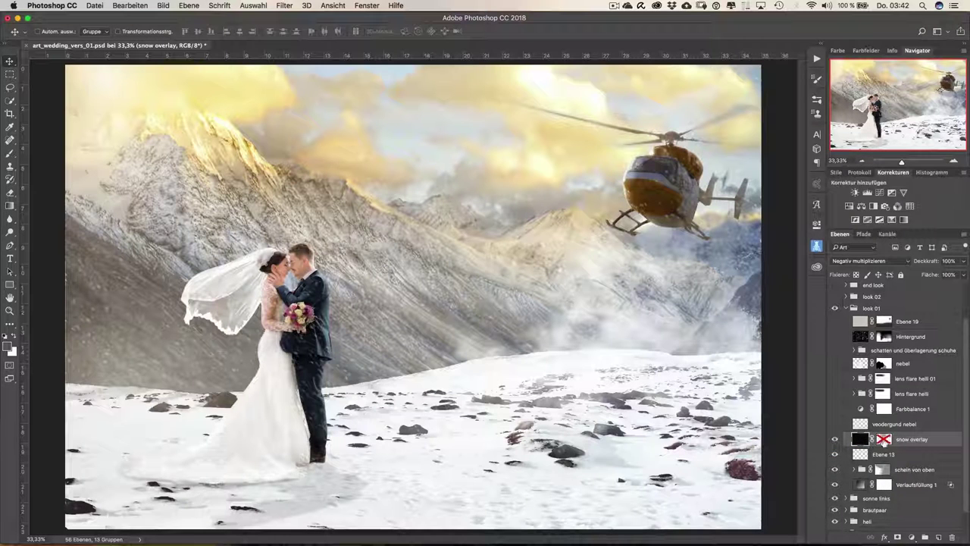
pyautogui.rightClick(869, 445)
pyautogui.click(871, 441)
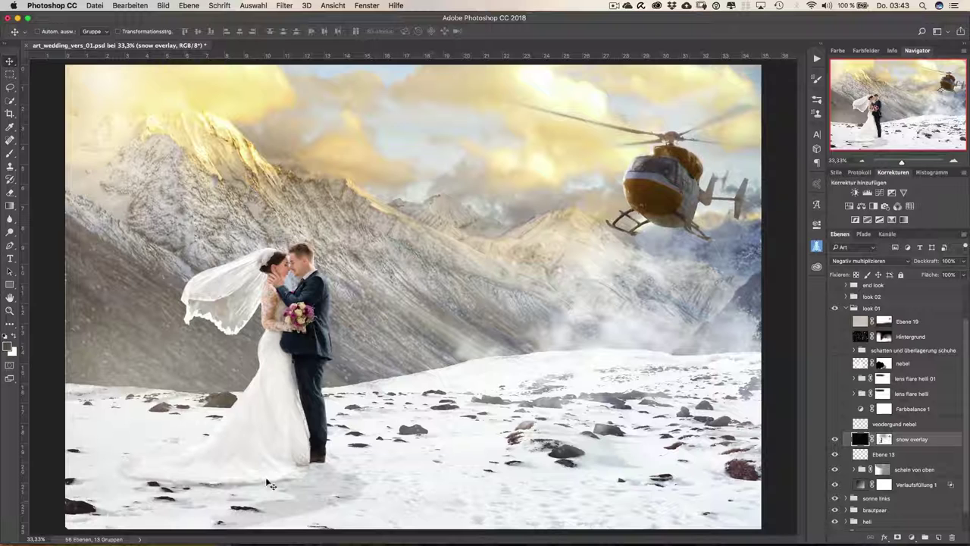
pyautogui.click(835, 426)
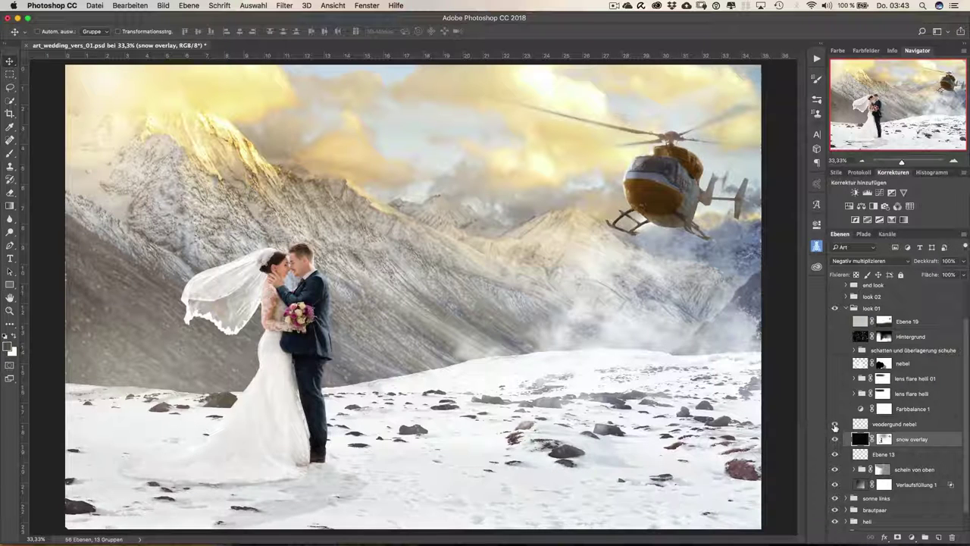
pyautogui.click(835, 426)
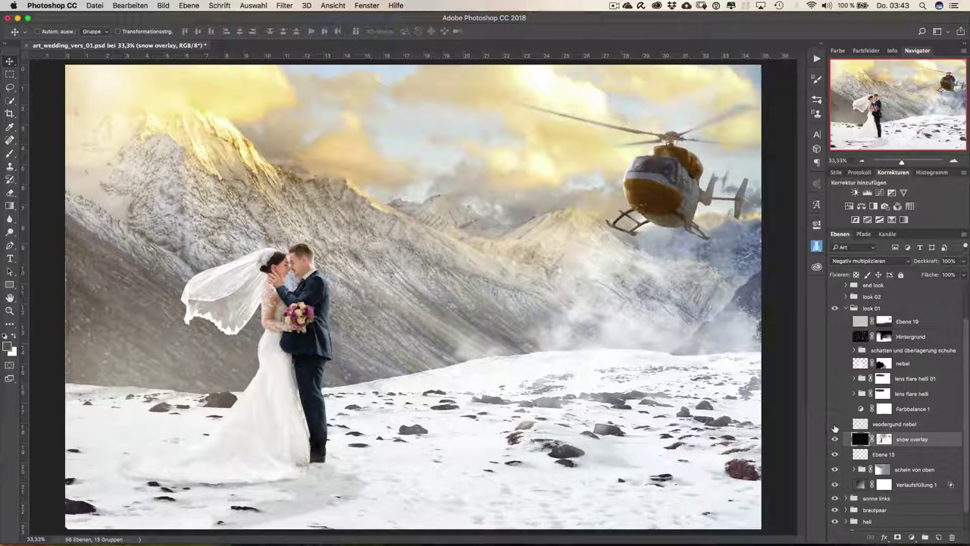
pyautogui.click(835, 425)
pyautogui.click(835, 426)
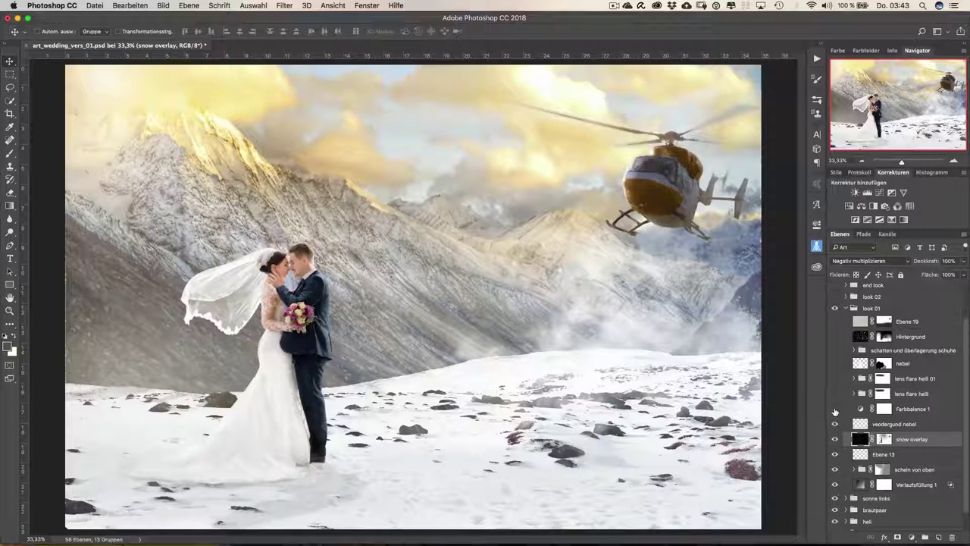
pyautogui.click(835, 409)
pyautogui.click(836, 410)
pyautogui.doubleClick(861, 410)
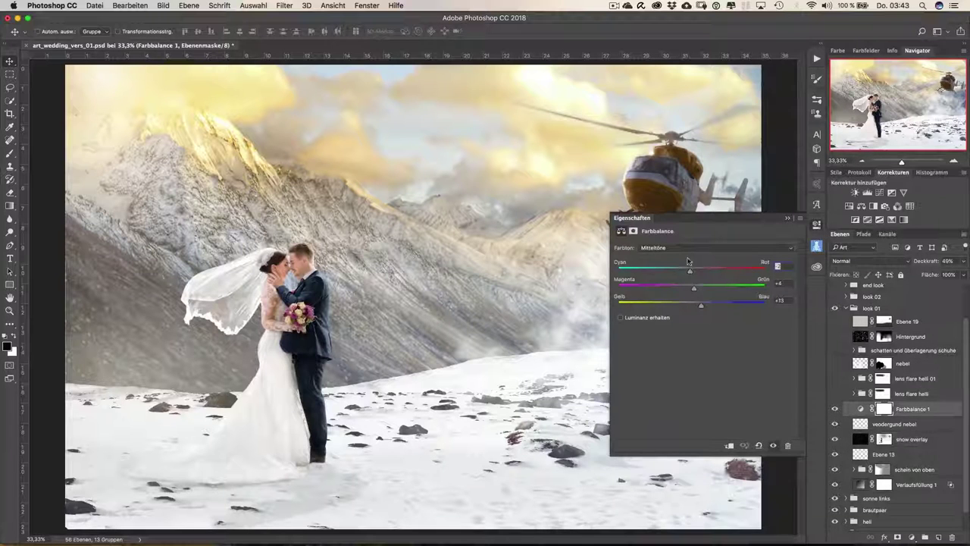
pyautogui.click(697, 248)
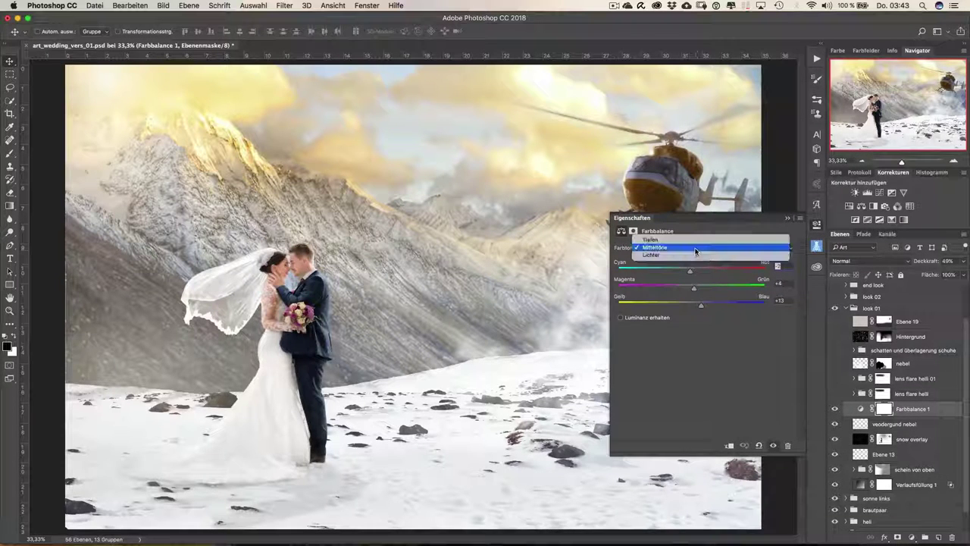
pyautogui.click(690, 235)
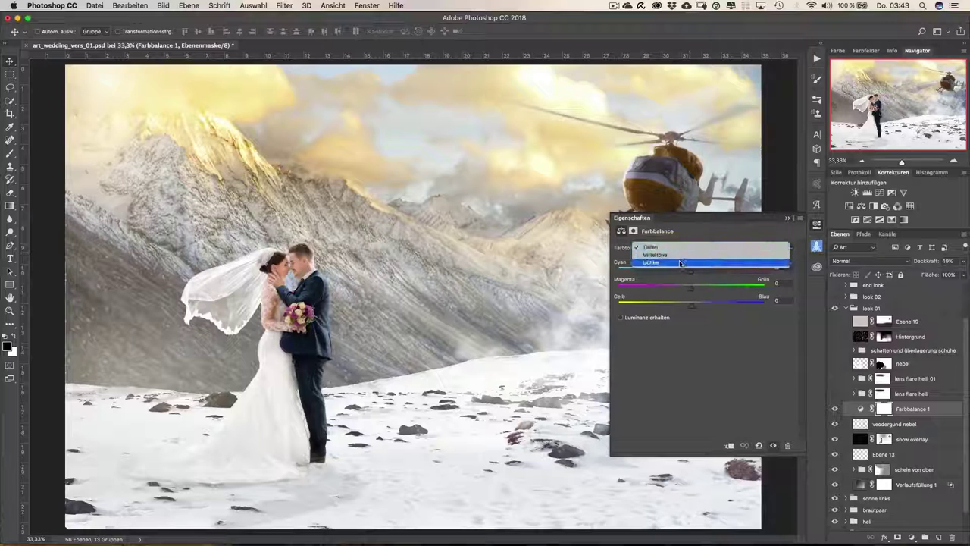
pyautogui.click(685, 273)
pyautogui.click(787, 219)
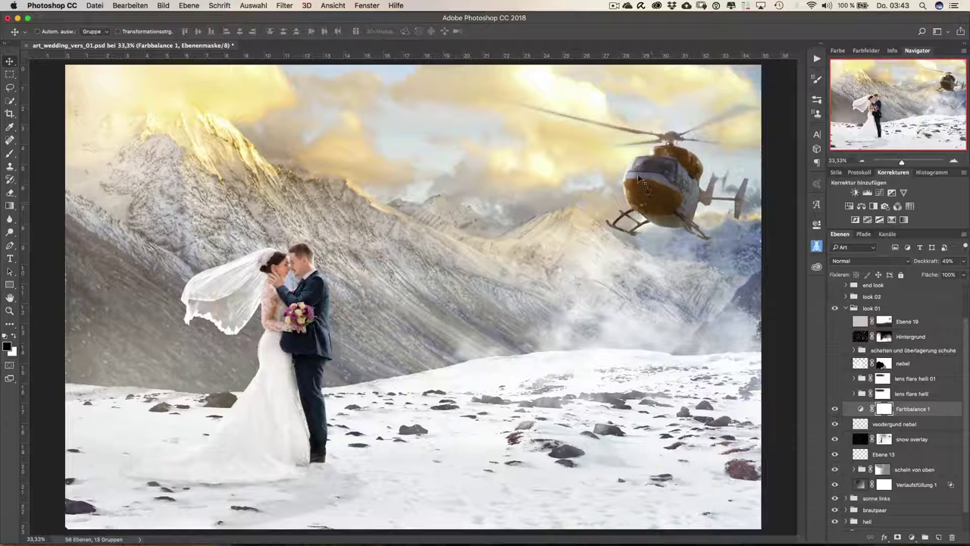
# Step: Show the lens flare helli group, compare its Farbton/Sättigung adjustment, then collapse it
pyautogui.click(834, 393)
pyautogui.click(854, 394)
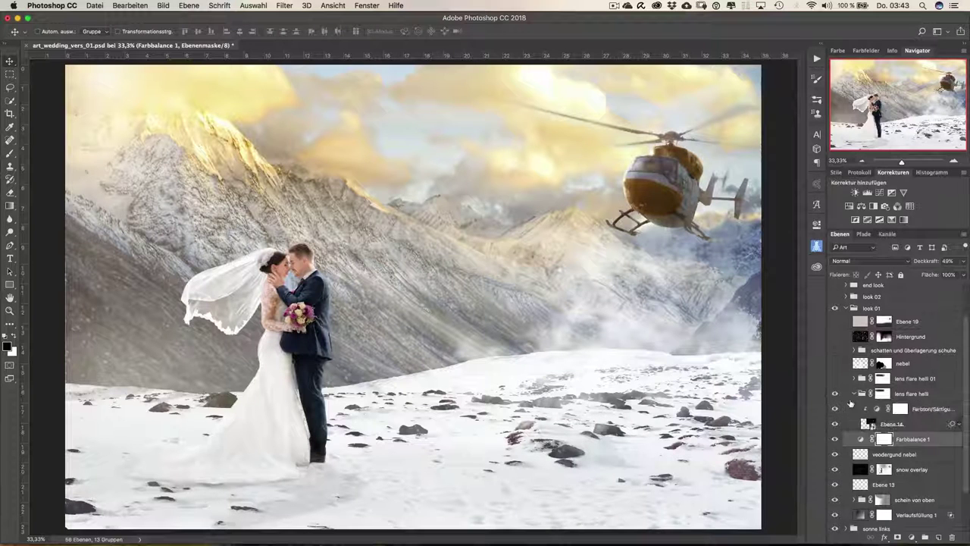
pyautogui.click(835, 409)
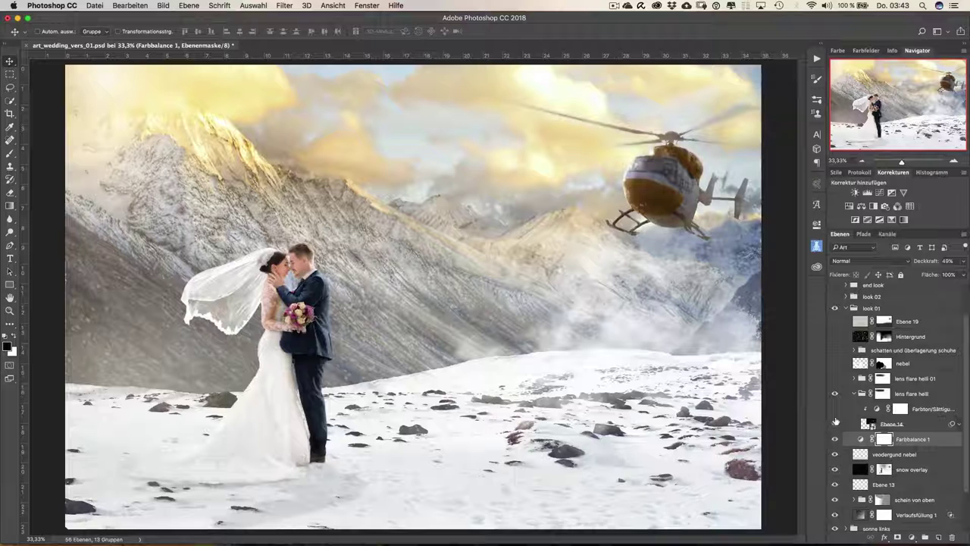
pyautogui.click(834, 408)
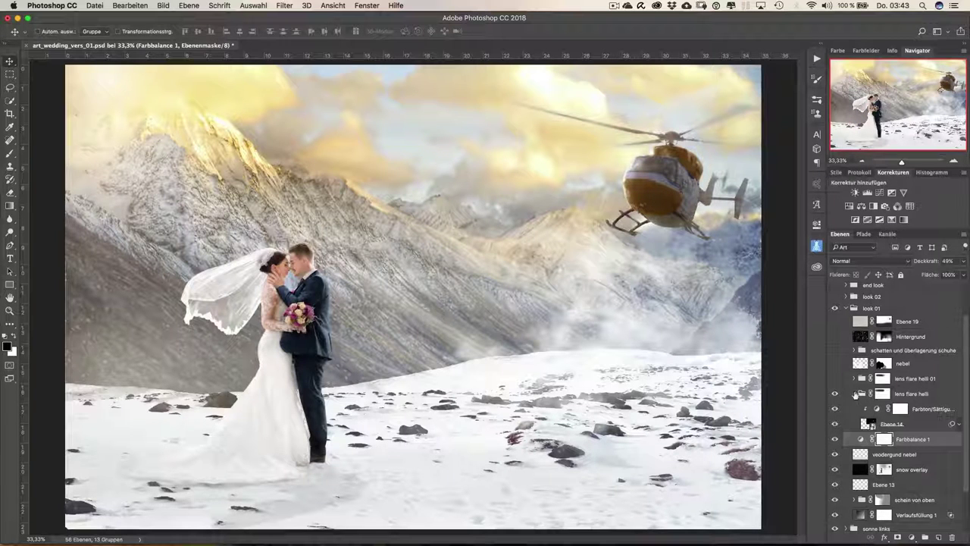
pyautogui.click(855, 394)
# Step: Turn on lens flare helli 01 on the helicopter and the nebel fog, comparing each
pyautogui.click(834, 379)
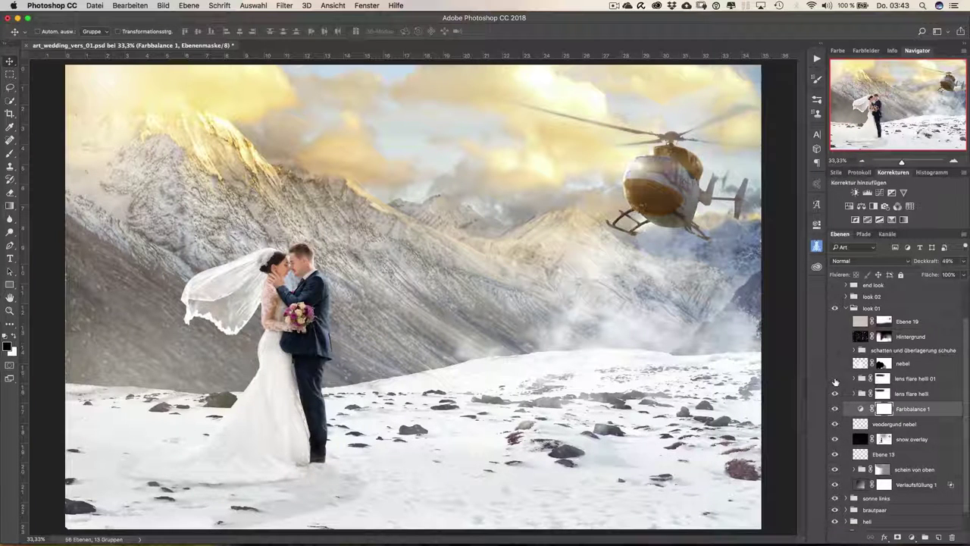
pyautogui.click(835, 379)
pyautogui.click(835, 379)
pyautogui.click(834, 379)
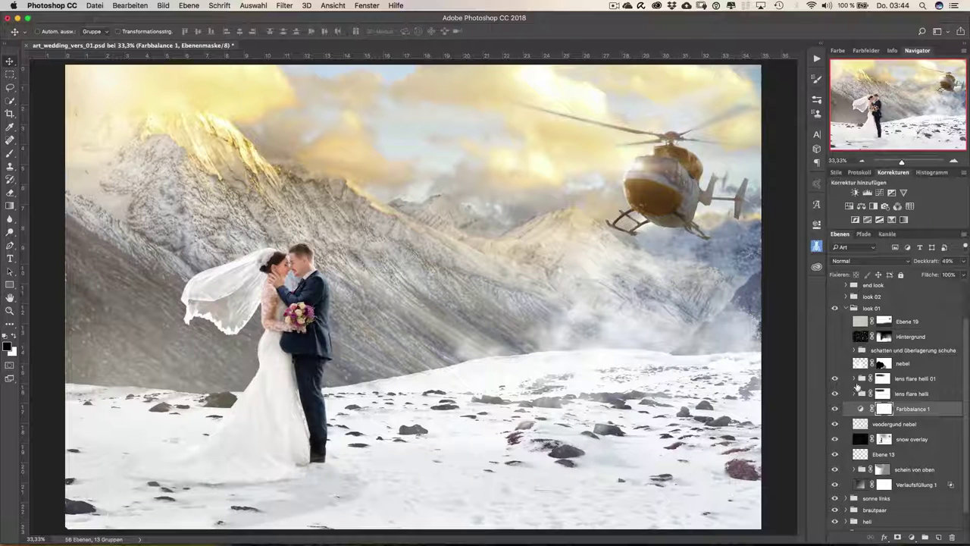
pyautogui.click(835, 365)
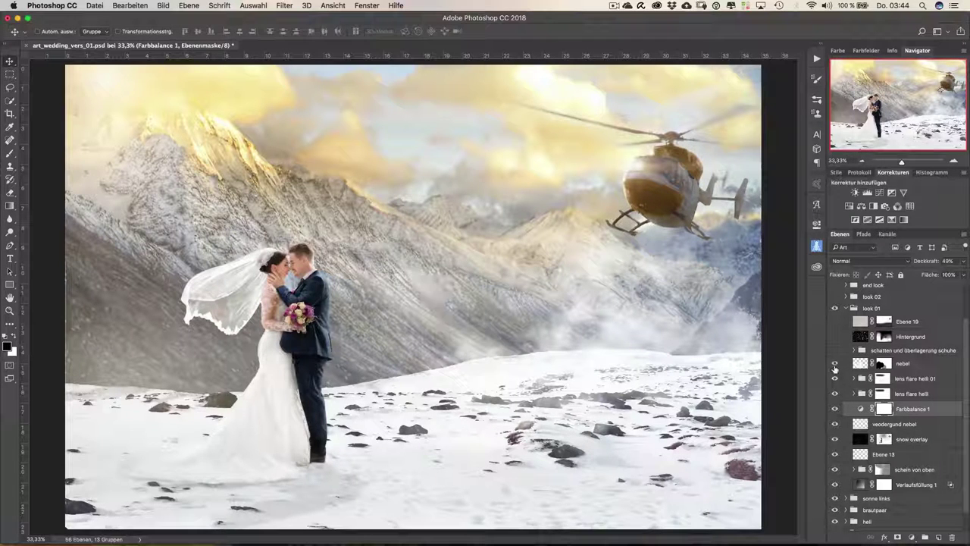
pyautogui.click(835, 365)
pyautogui.click(835, 365)
pyautogui.click(835, 364)
pyautogui.click(834, 365)
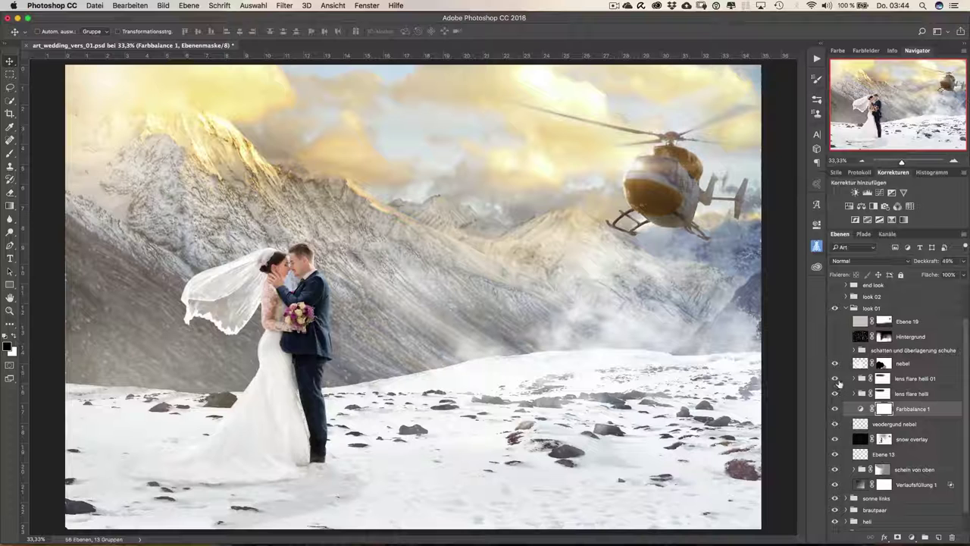
pyautogui.click(835, 366)
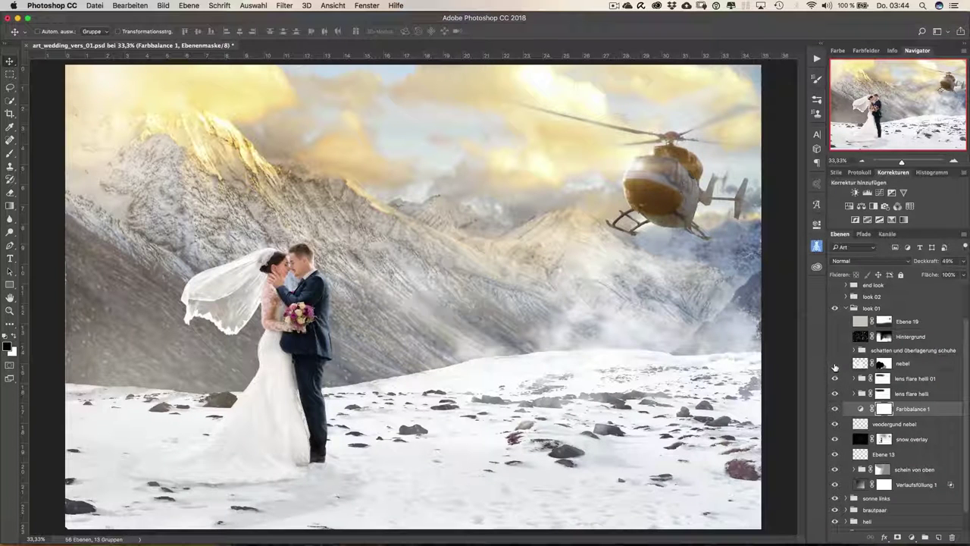
pyautogui.click(834, 366)
pyautogui.rightClick(880, 367)
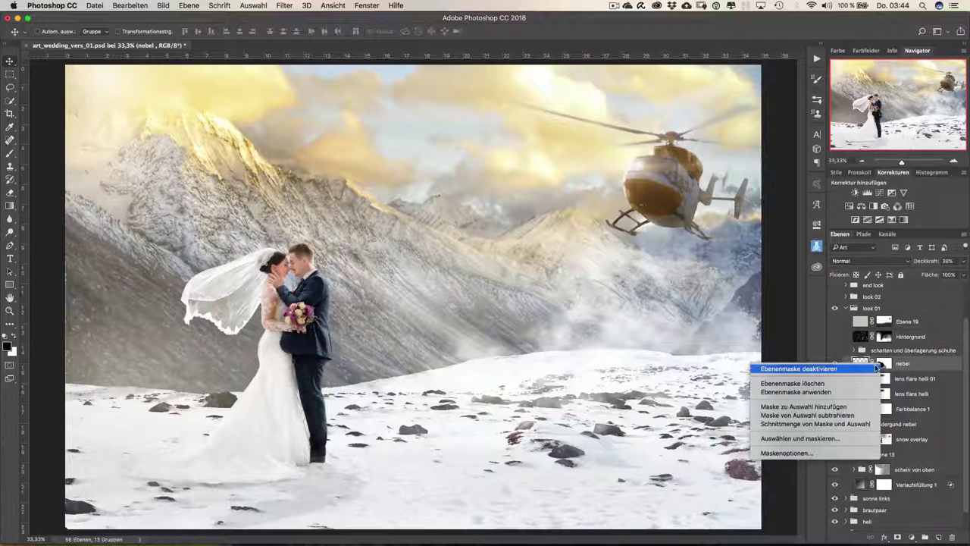
pyautogui.click(871, 368)
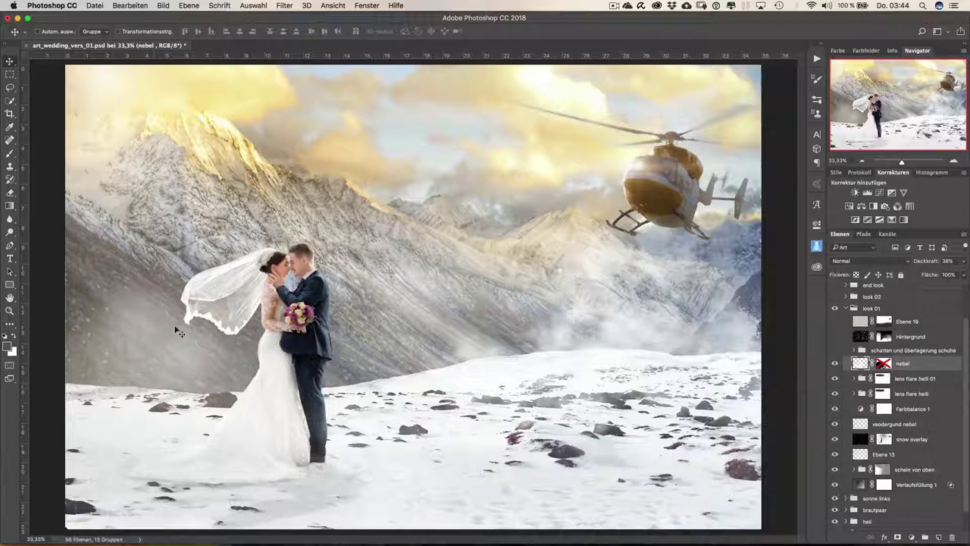
pyautogui.click(834, 364)
pyautogui.rightClick(888, 364)
pyautogui.click(892, 367)
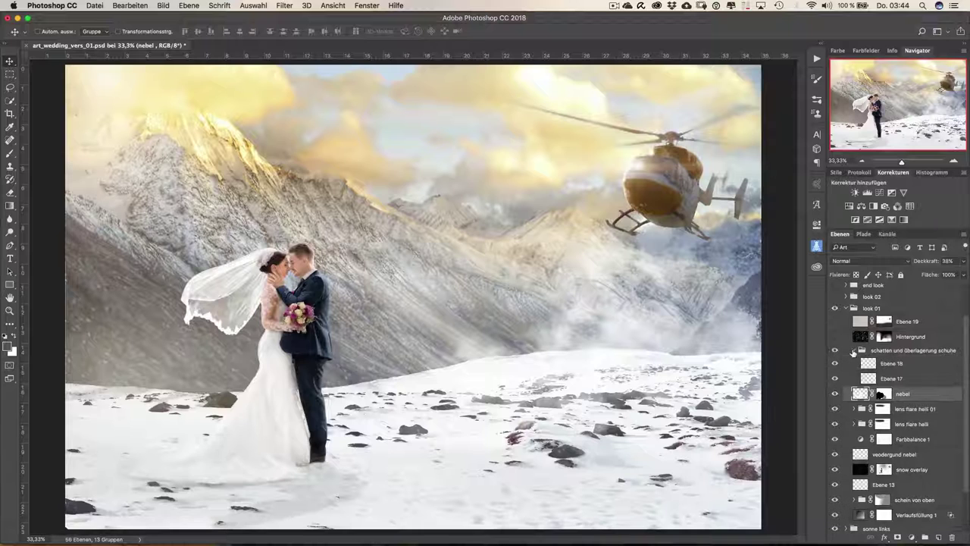
# Step: Compare Ebene 18 and the schatten und überlagerung schuhe group, then collapse it
pyautogui.click(853, 351)
pyautogui.click(835, 364)
pyautogui.click(835, 366)
pyautogui.click(834, 363)
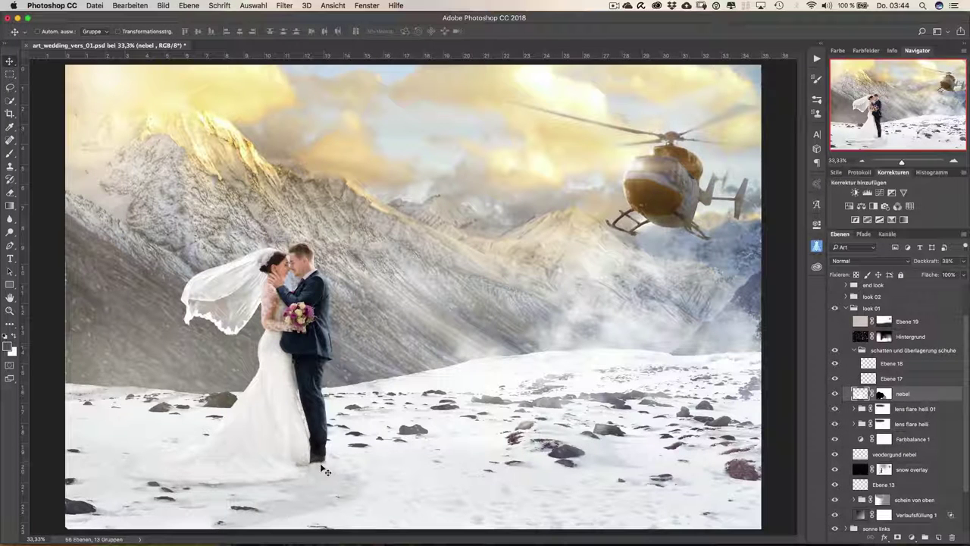
pyautogui.click(835, 351)
pyautogui.click(836, 351)
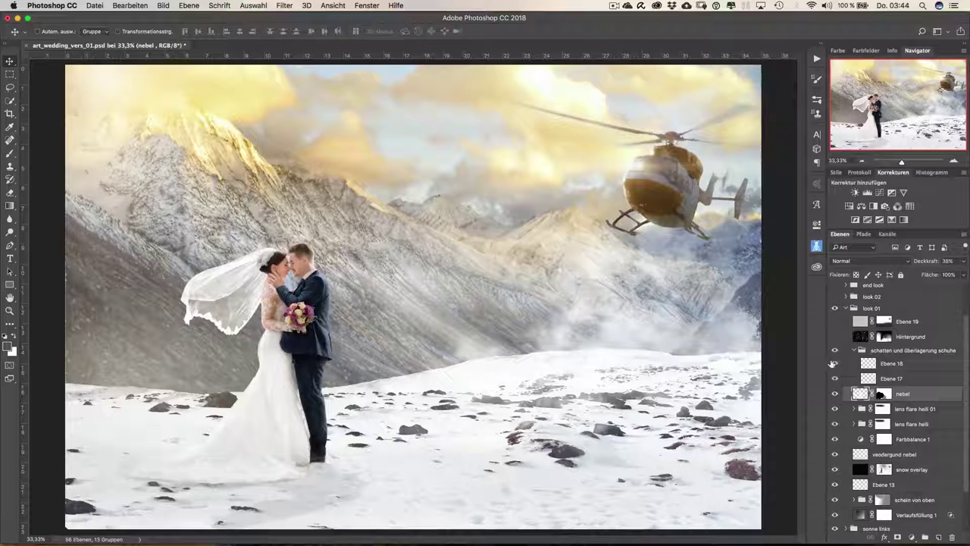
pyautogui.click(855, 351)
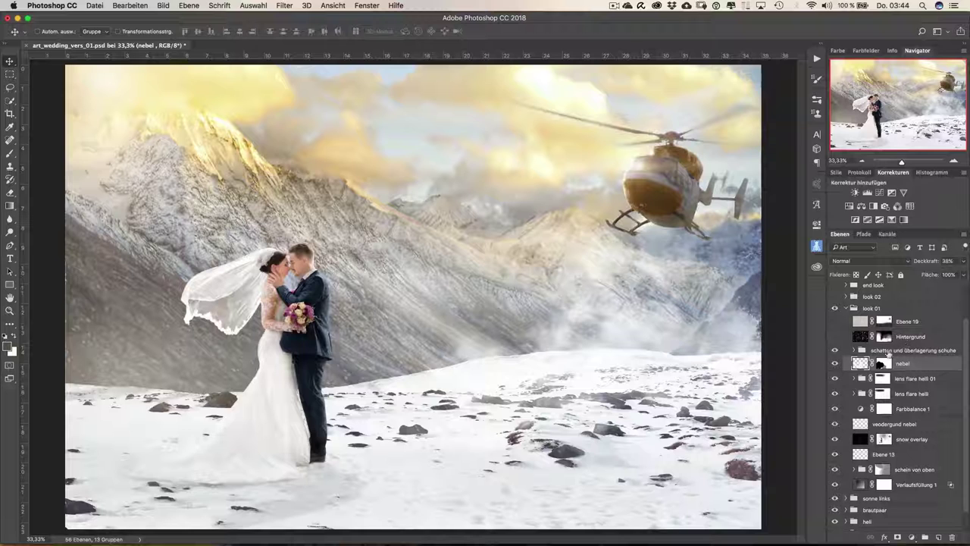
# Step: Turn on the Hintergrund mist and the Ebene 19 soft-light layer, selecting Ebene 19
pyautogui.click(833, 339)
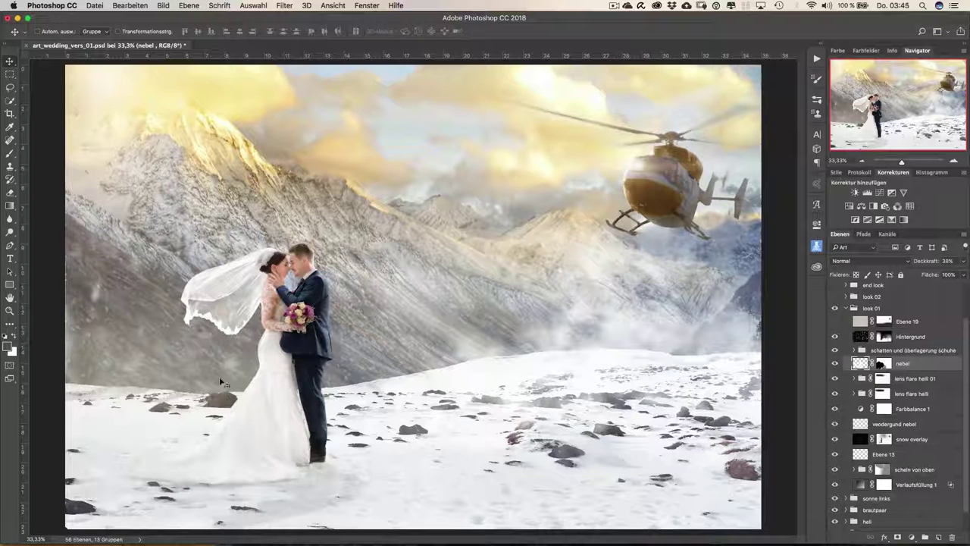
pyautogui.click(834, 337)
pyautogui.click(835, 338)
pyautogui.click(834, 337)
pyautogui.click(835, 337)
pyautogui.click(835, 337)
pyautogui.click(918, 324)
pyautogui.click(835, 322)
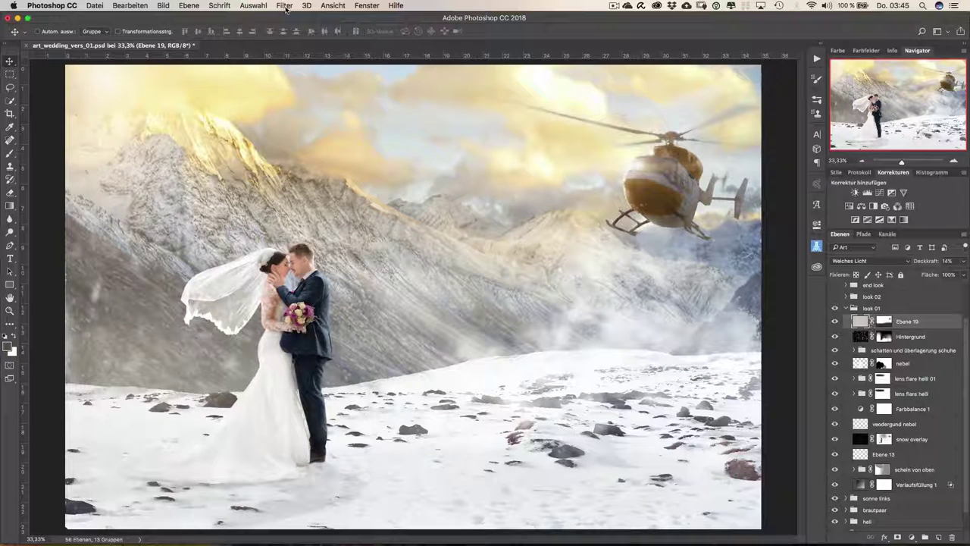
# Step: Glance at the Weichzeichnungsfilter menu, compare Ebene 19 on and off, and fold look 01
pyautogui.click(285, 6)
pyautogui.moveTo(318, 202)
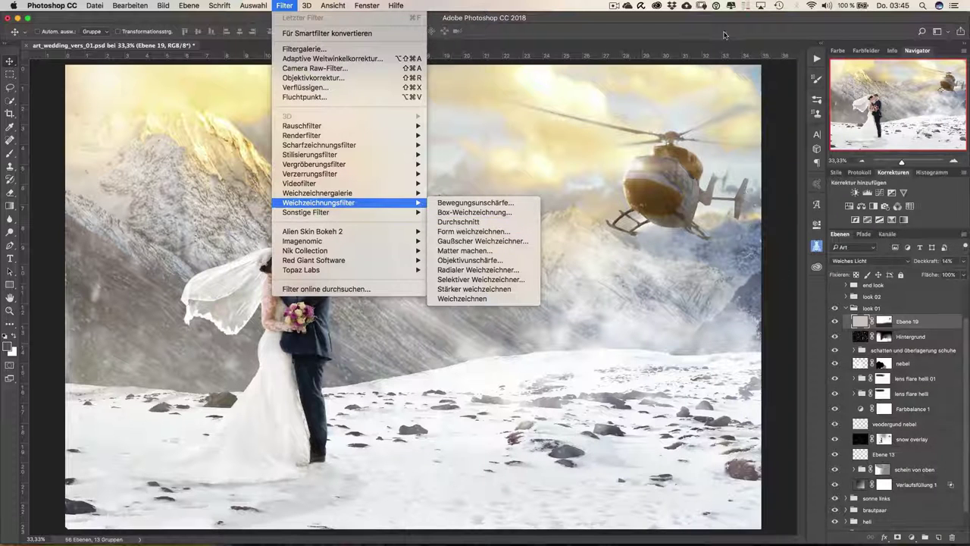
pyautogui.click(724, 35)
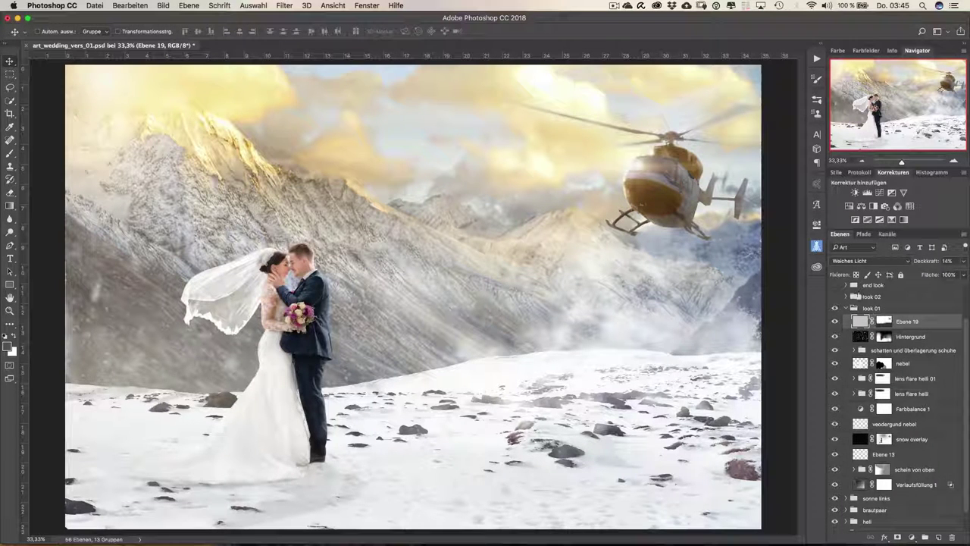
pyautogui.click(835, 321)
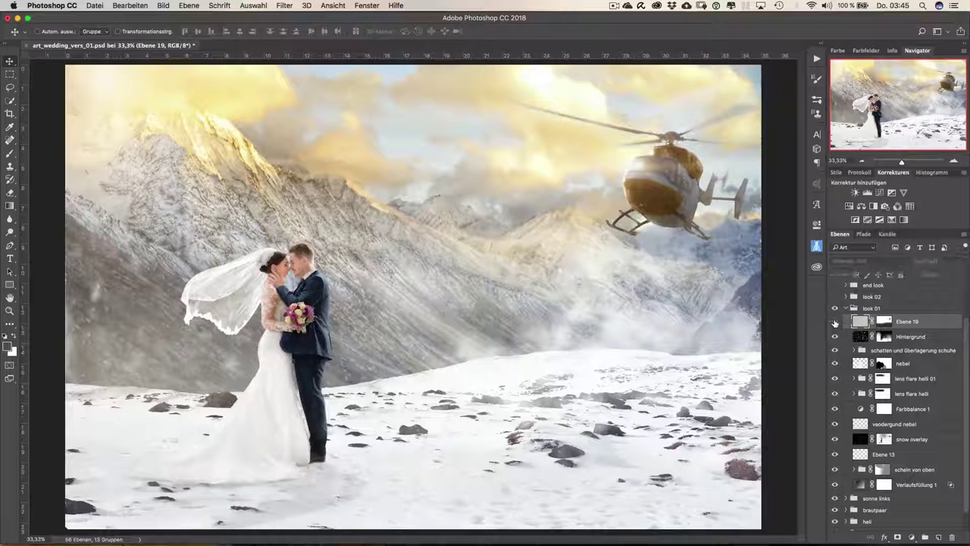
pyautogui.click(834, 321)
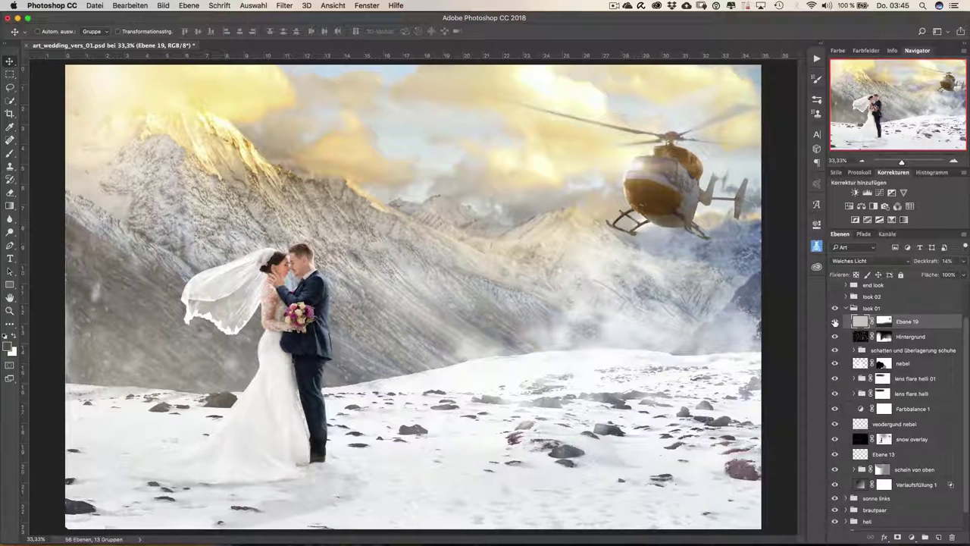
pyautogui.click(847, 308)
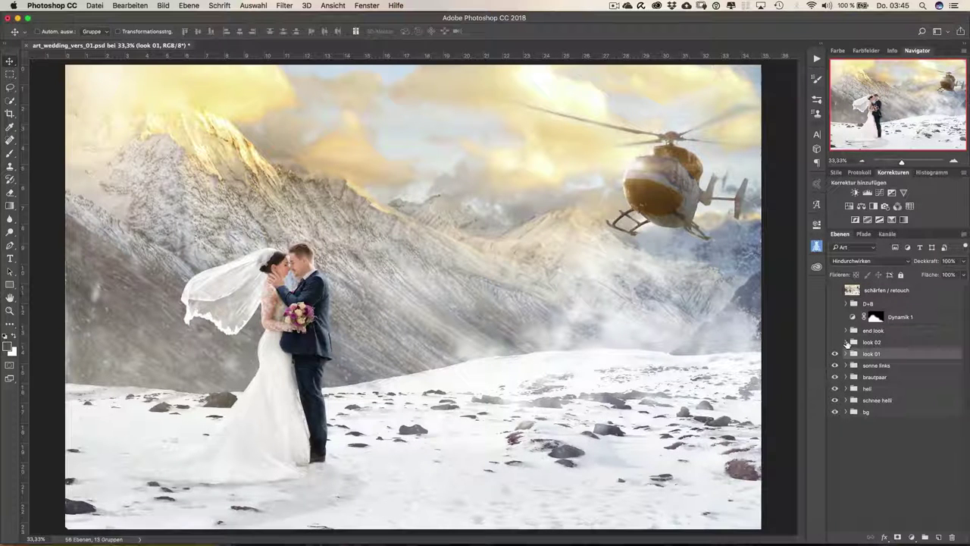
# Step: Expand look 02, show the öl layer, and preview the Ölfarbe oil paint settings
pyautogui.click(846, 342)
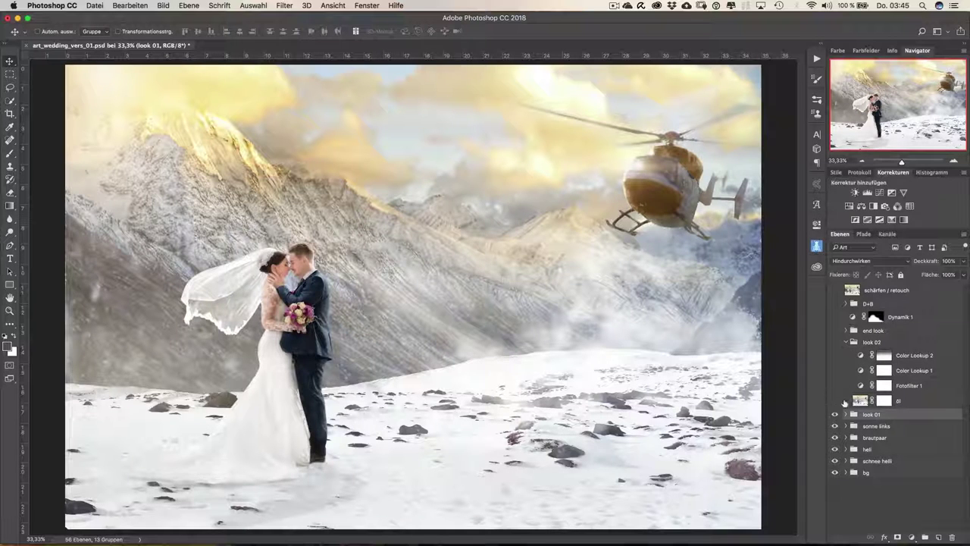
pyautogui.click(833, 401)
pyautogui.click(860, 401)
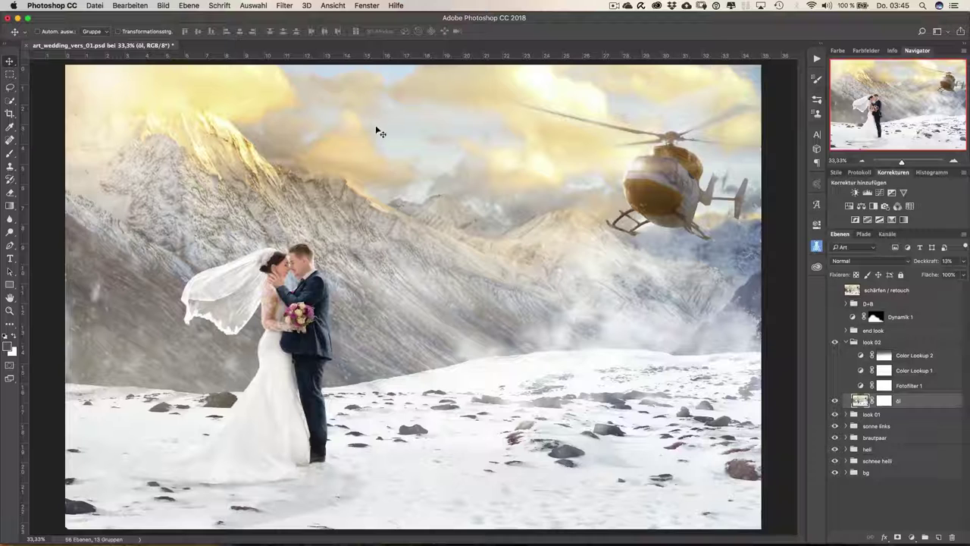
pyautogui.click(285, 6)
pyautogui.moveTo(309, 155)
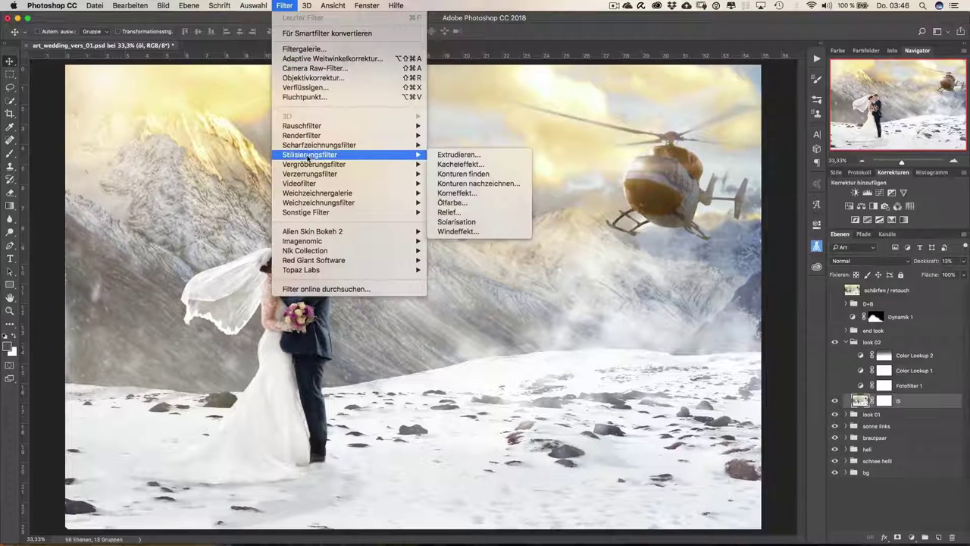
pyautogui.click(452, 203)
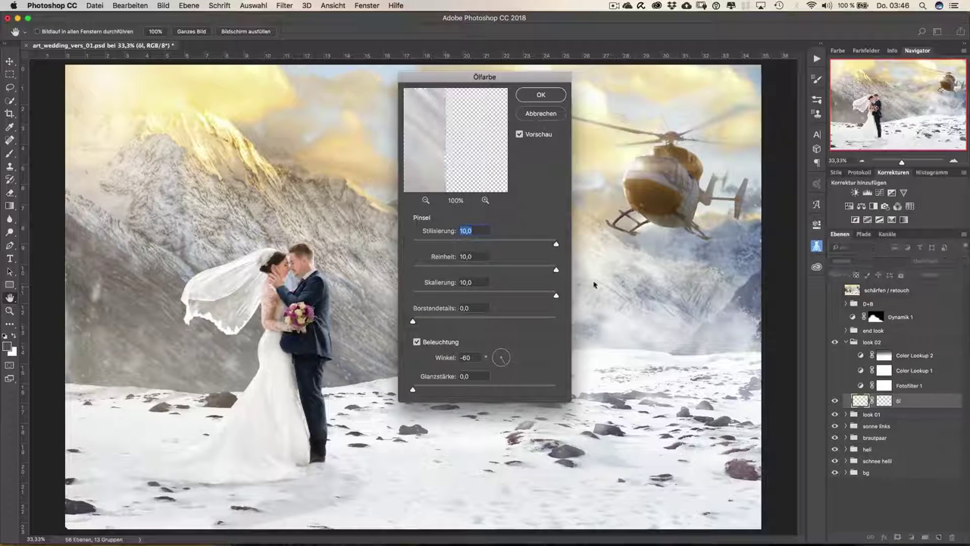
pyautogui.press('Escape')
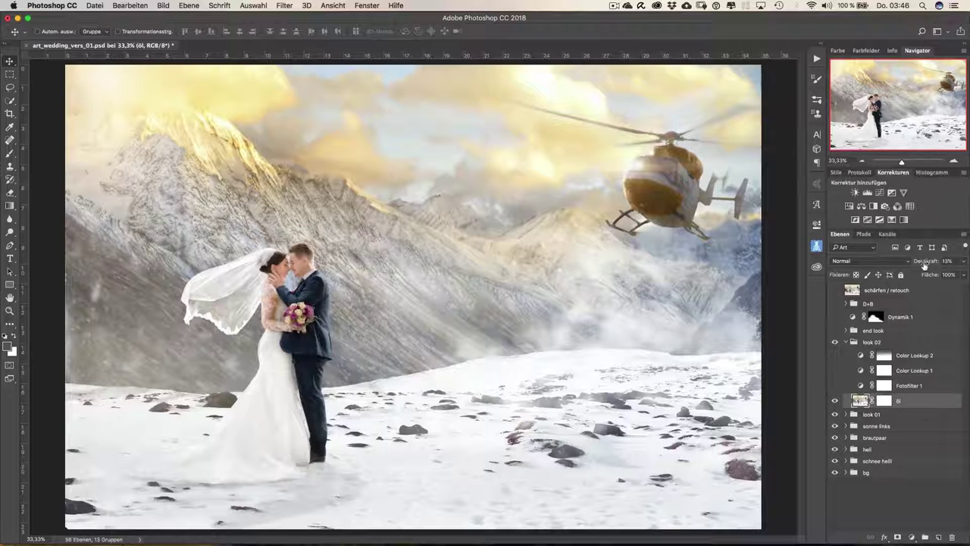
# Step: Set the öl layer opacity to 13% and turn on Fotofilter 1
pyautogui.moveTo(924, 263); pyautogui.dragTo(959, 263)
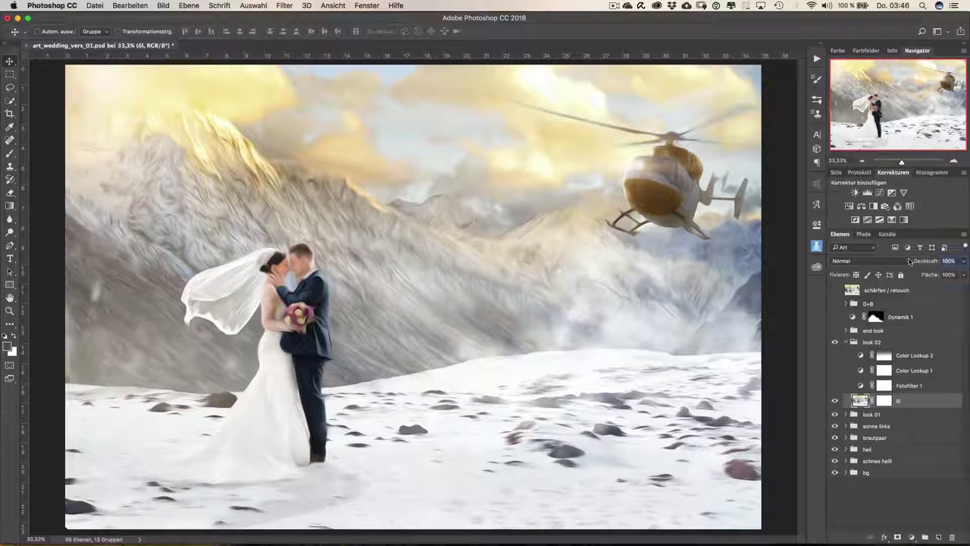
pyautogui.write('13')
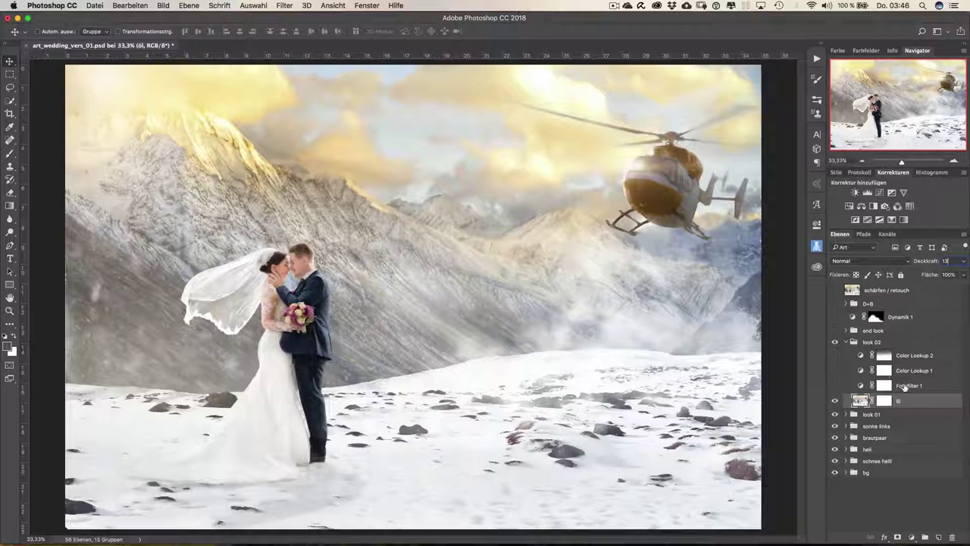
pyautogui.click(906, 386)
pyautogui.click(835, 387)
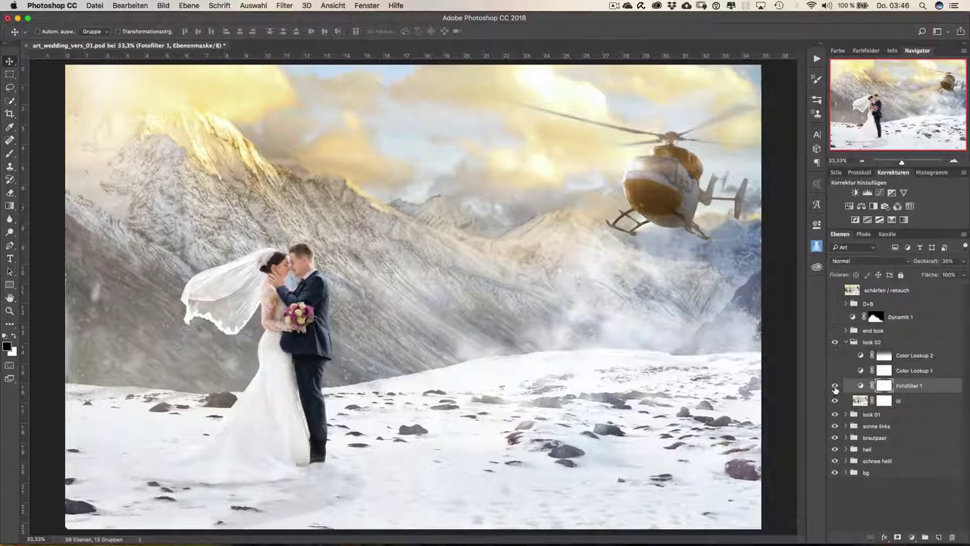
# Step: Compare and inspect Fotofilter 1, then turn on and inspect Color Lookup 1
pyautogui.click(835, 386)
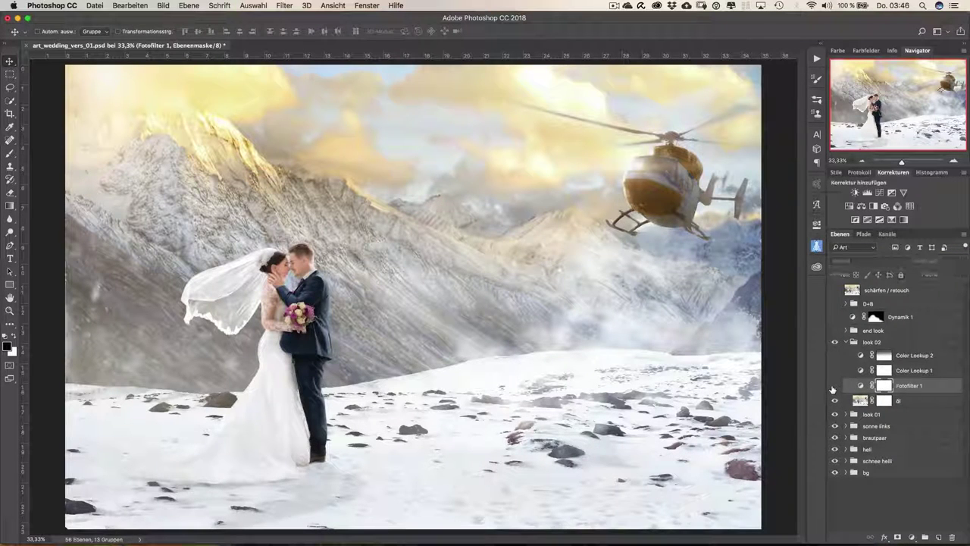
pyautogui.click(836, 387)
pyautogui.doubleClick(860, 386)
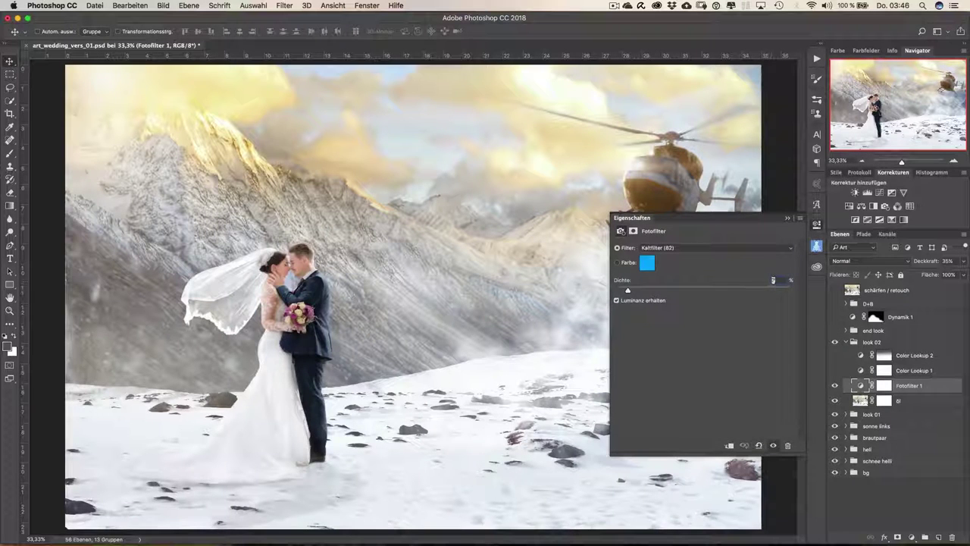
pyautogui.click(786, 220)
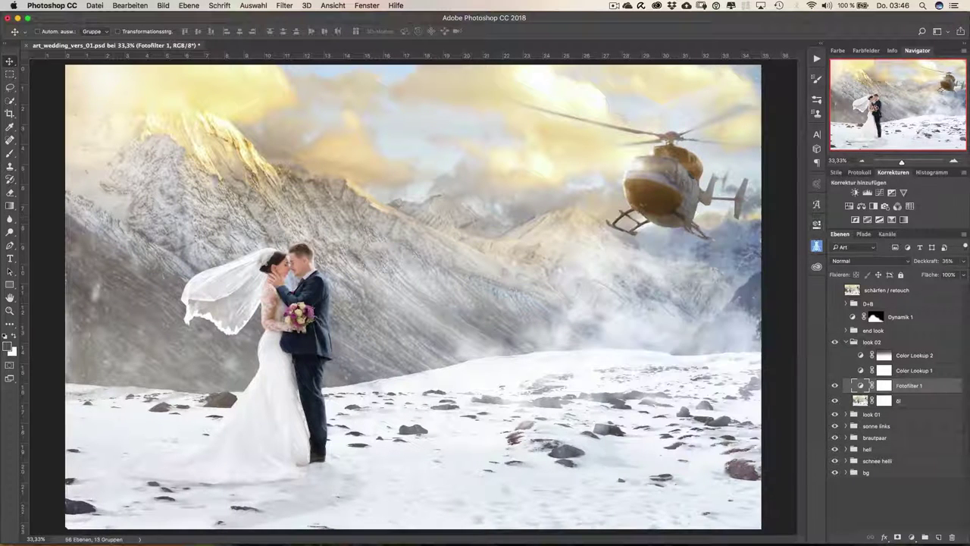
pyautogui.click(834, 370)
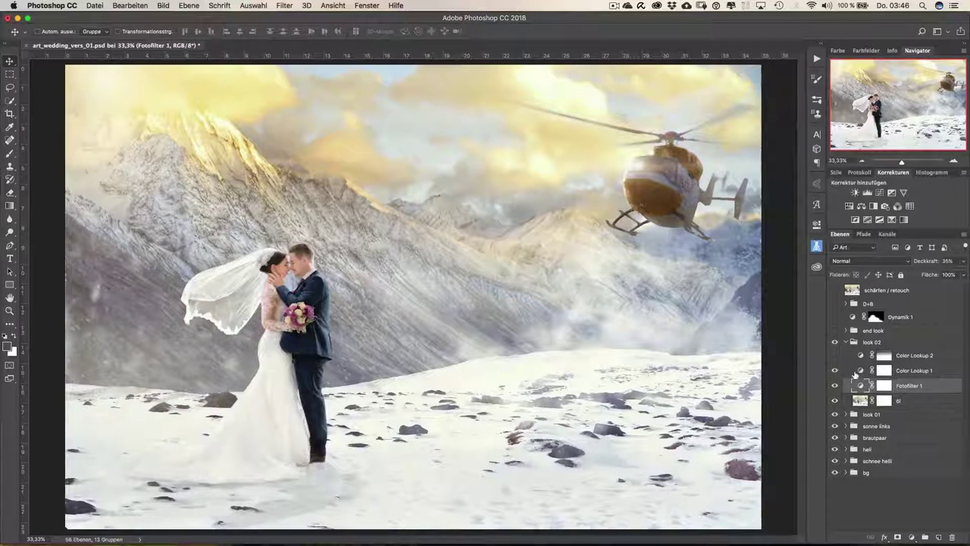
pyautogui.doubleClick(861, 371)
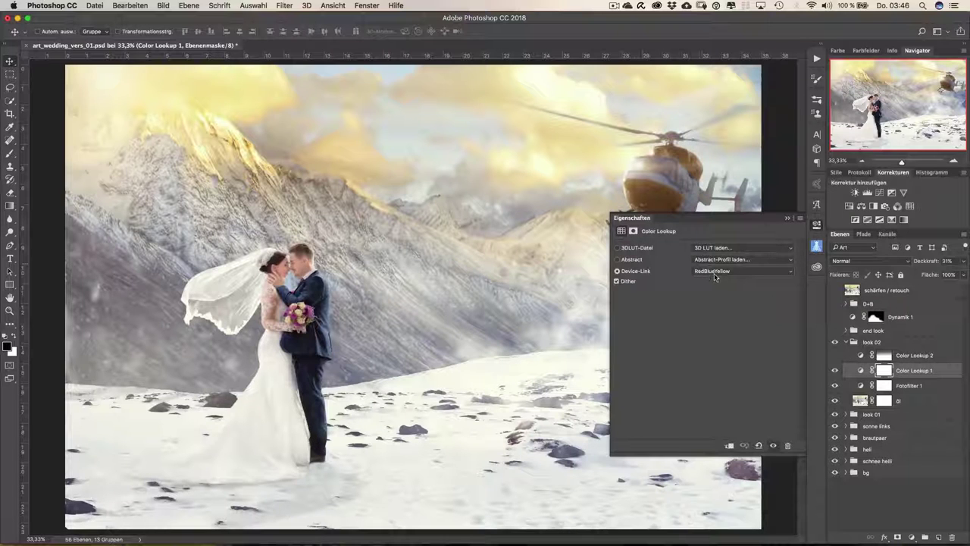
pyautogui.click(787, 220)
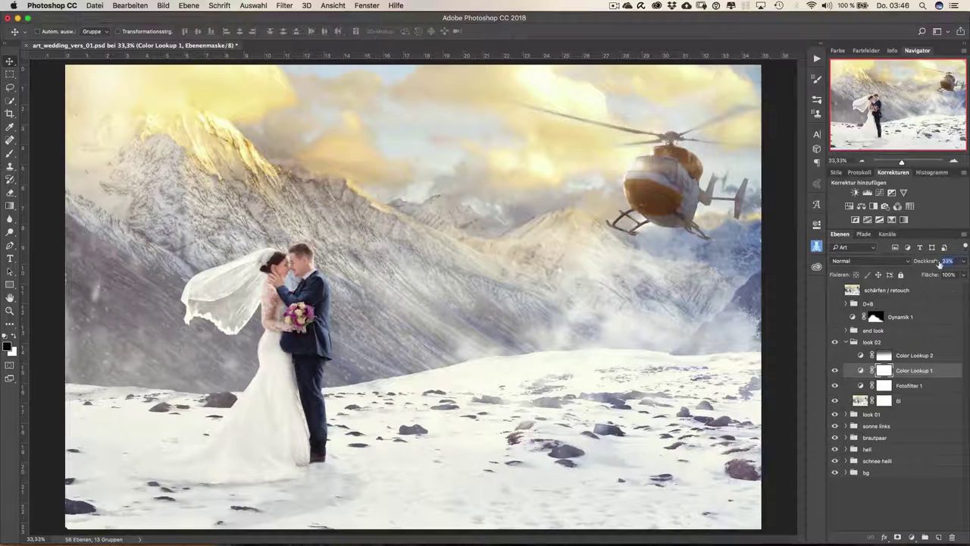
# Step: Set Color Lookup 1's opacity to 31%
pyautogui.moveTo(940, 262); pyautogui.dragTo(952, 261)
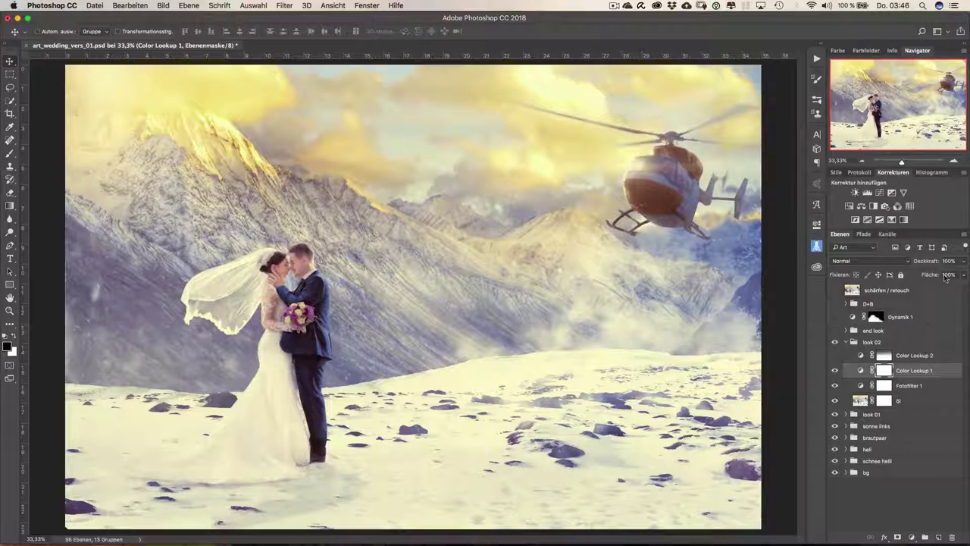
pyautogui.click(949, 261)
pyautogui.write('31')
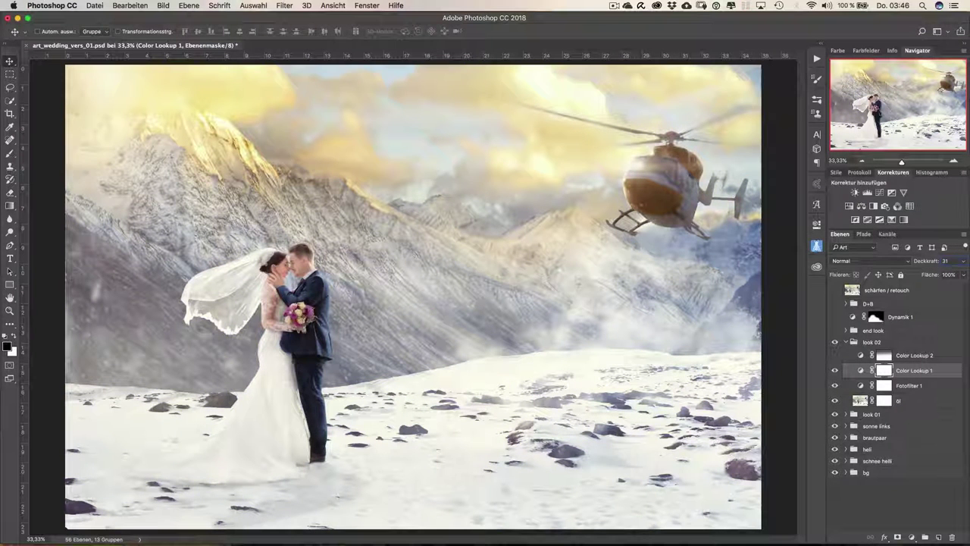
pyautogui.press('Return')
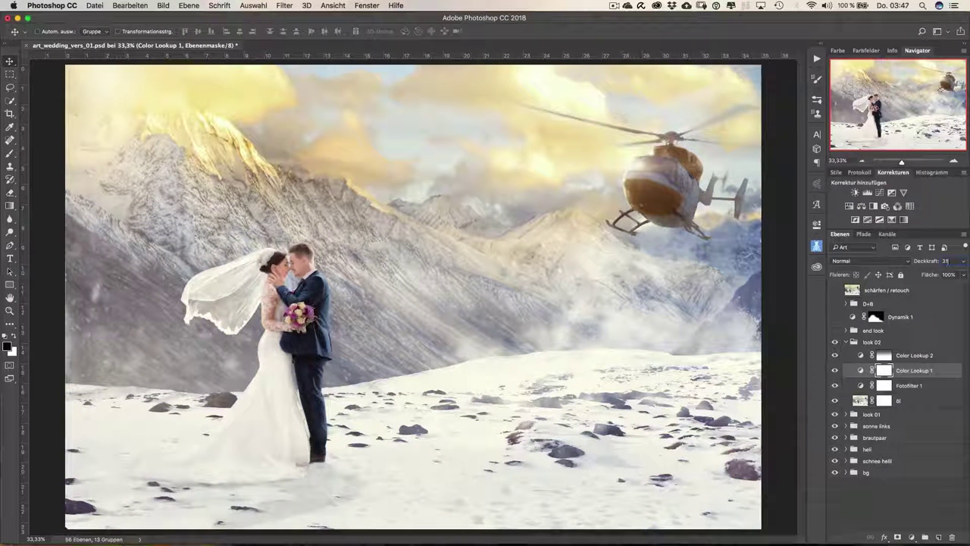
# Step: Compare Color Lookup 2 and review its settings, then fold look 02 closed
pyautogui.click(834, 355)
pyautogui.click(834, 355)
pyautogui.doubleClick(884, 355)
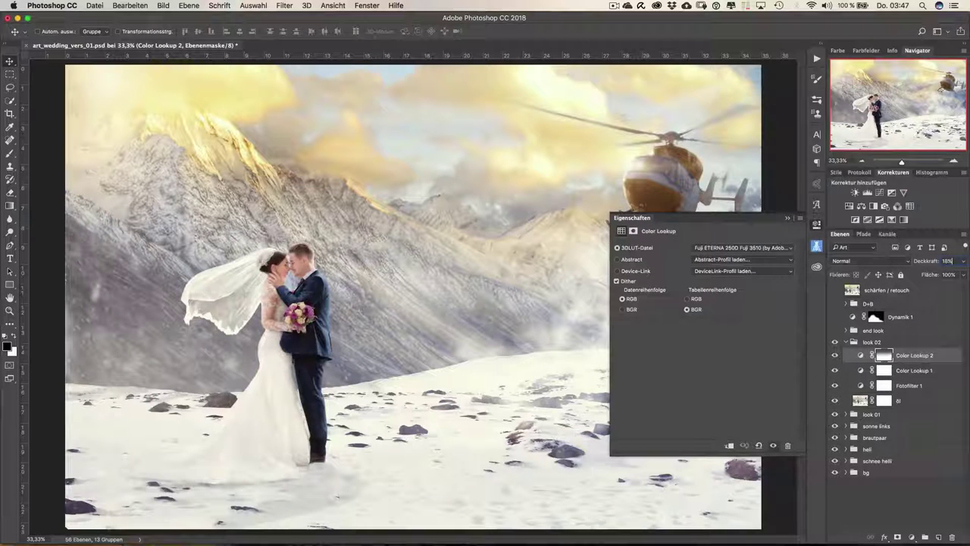
pyautogui.press('Escape')
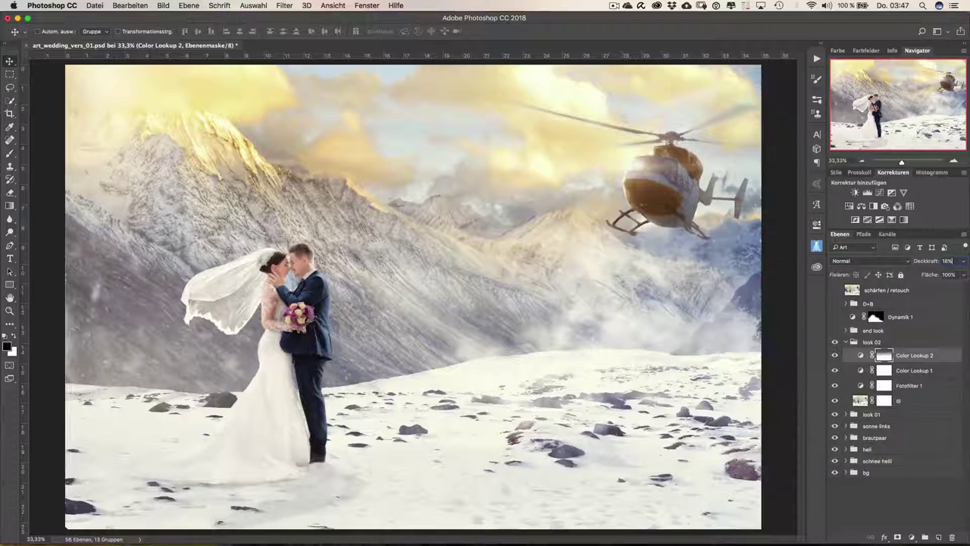
pyautogui.click(847, 342)
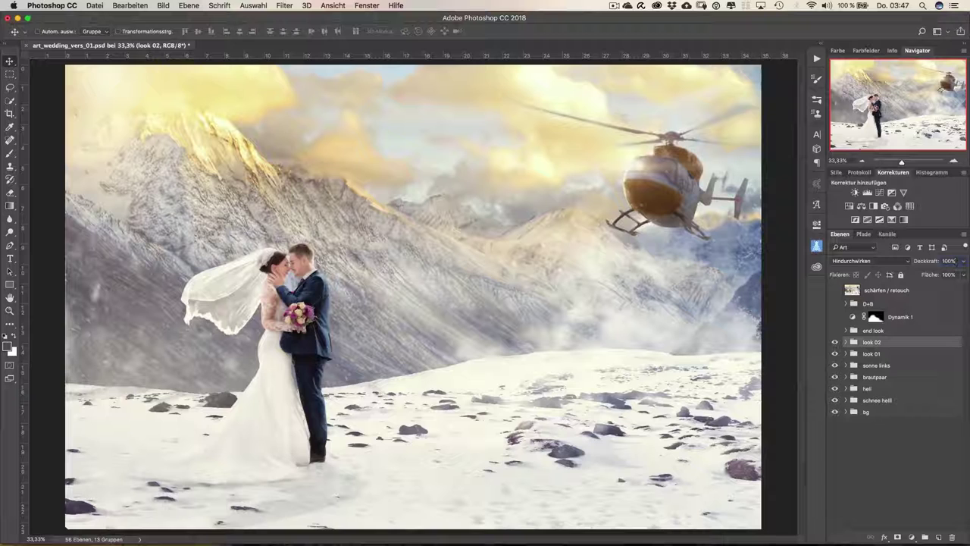
pyautogui.click(846, 330)
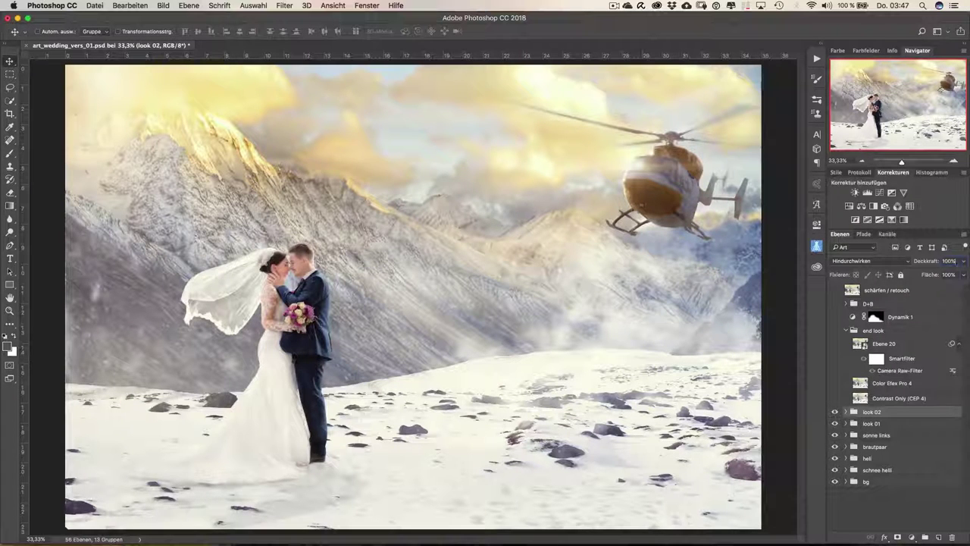
pyautogui.click(949, 261)
pyautogui.click(834, 398)
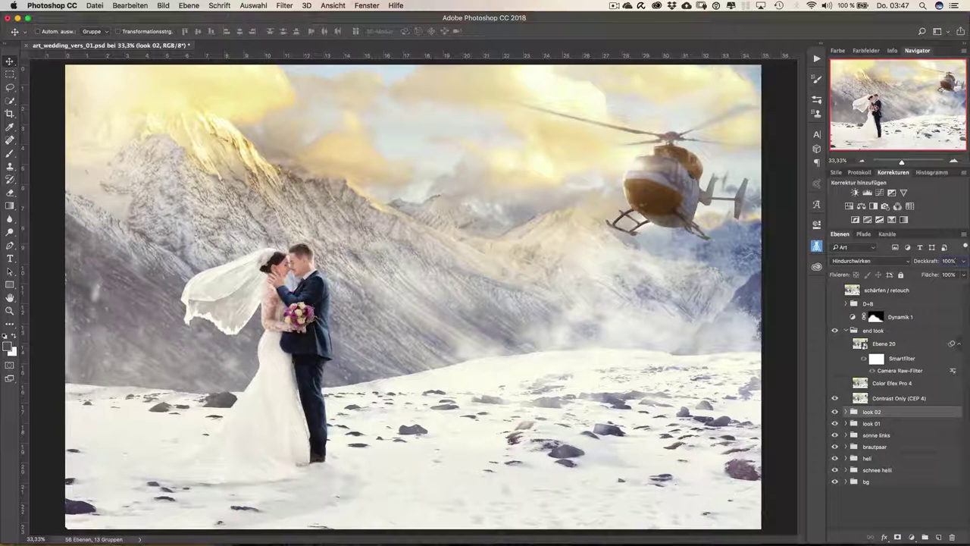
pyautogui.click(835, 383)
pyautogui.click(835, 383)
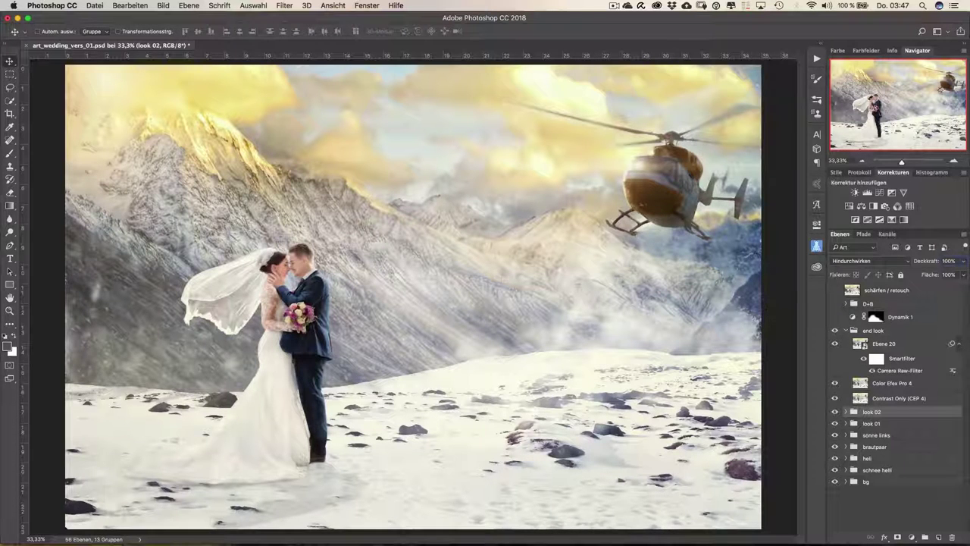
pyautogui.click(950, 260)
pyautogui.click(884, 344)
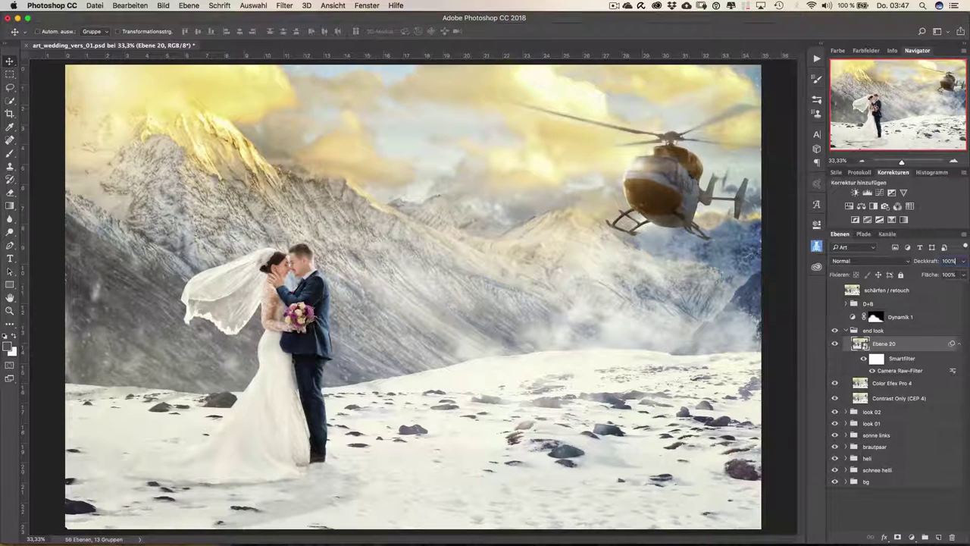
pyautogui.doubleClick(900, 370)
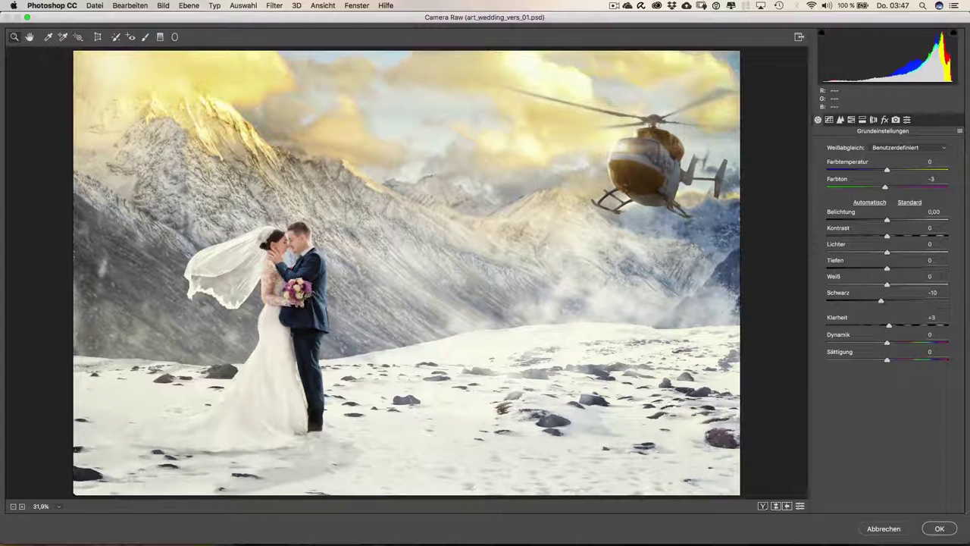
pyautogui.click(884, 529)
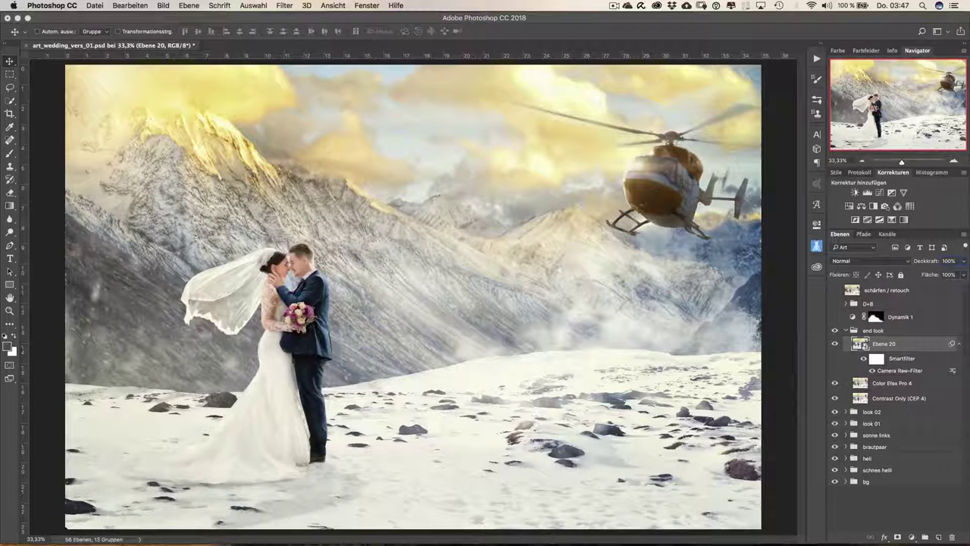
pyautogui.click(285, 5)
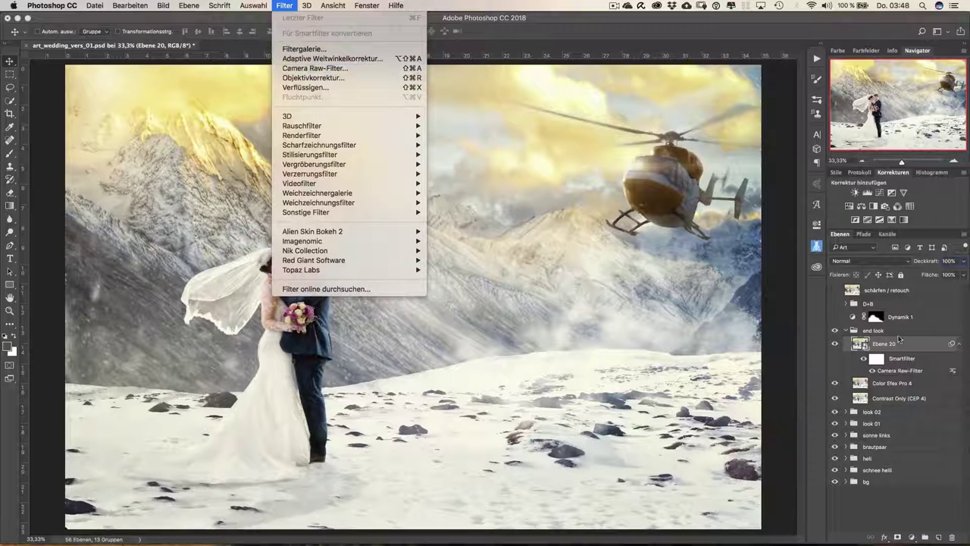
pyautogui.click(909, 348)
pyautogui.click(847, 331)
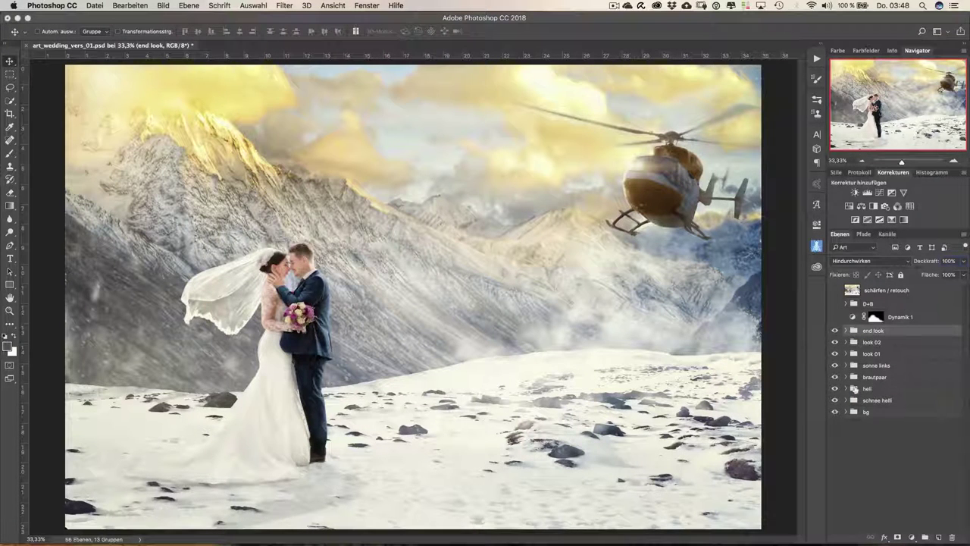
# Step: Toggle Dynamik 1 off and back on, then expand D+B and select the dodge & burn paar layer
pyautogui.click(835, 317)
pyautogui.click(835, 317)
pyautogui.click(847, 304)
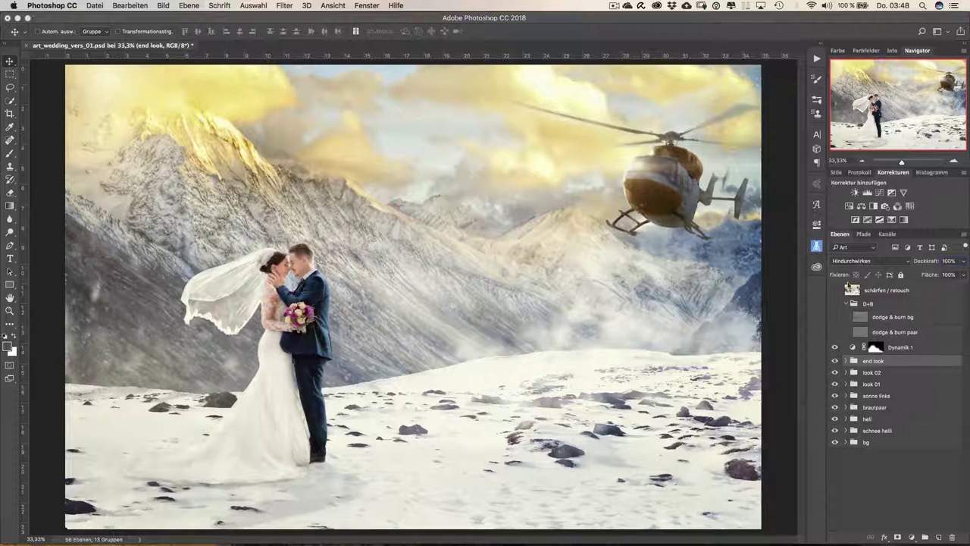
pyautogui.click(866, 332)
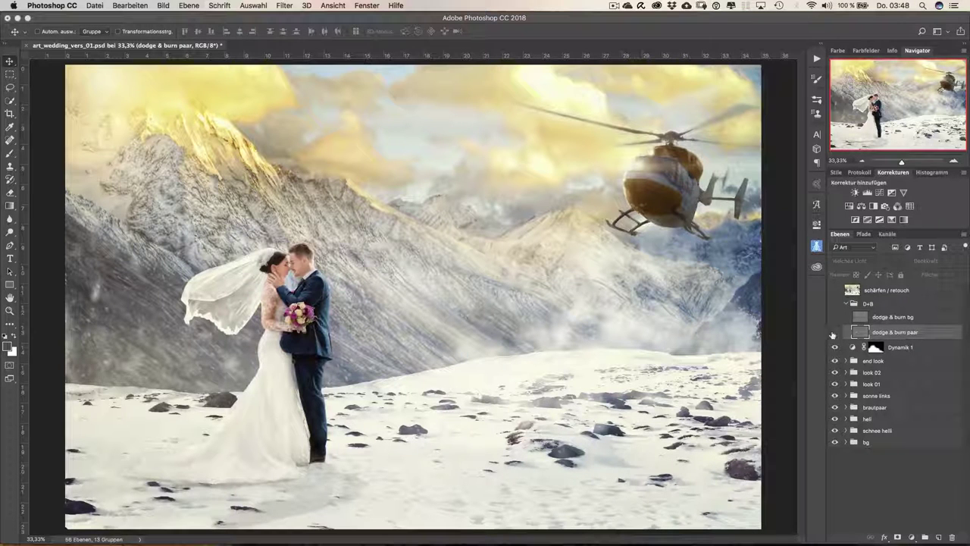
# Step: Switch on dodge & burn paar, toggling it to compare the couple's shading
pyautogui.click(835, 333)
pyautogui.click(835, 334)
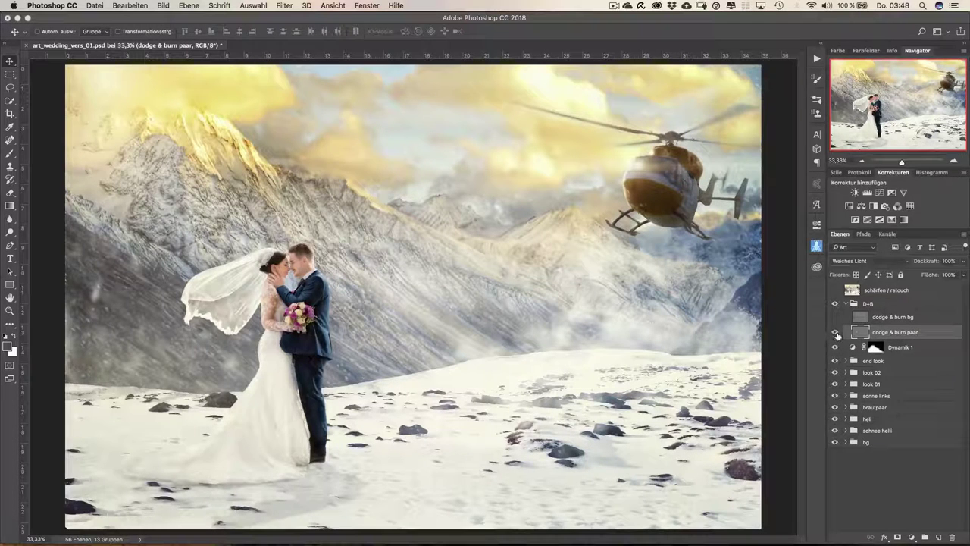
pyautogui.click(837, 335)
pyautogui.click(835, 335)
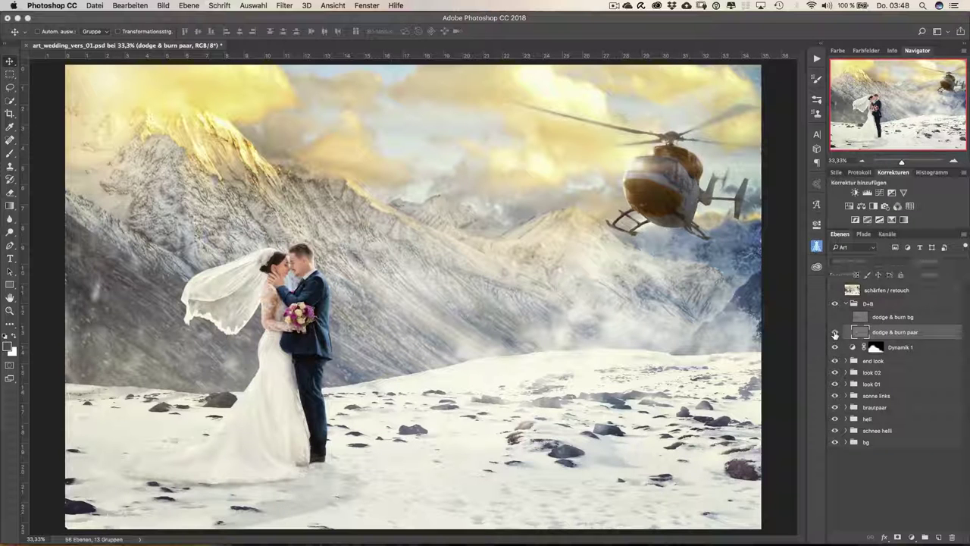
# Step: Enable dodge & burn bg, comparing the mountains with and without it, and collapse D+B
pyautogui.click(835, 318)
pyautogui.click(835, 318)
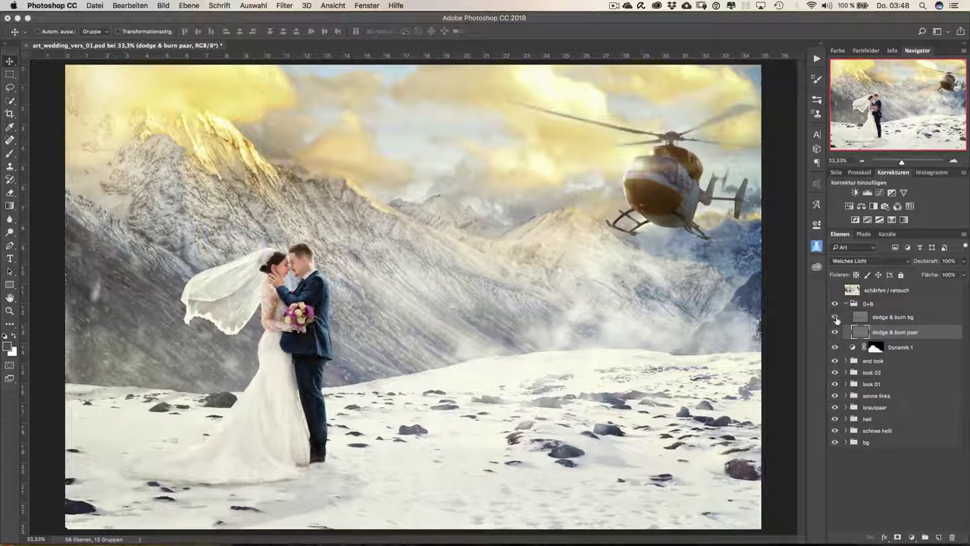
pyautogui.click(836, 318)
pyautogui.click(846, 303)
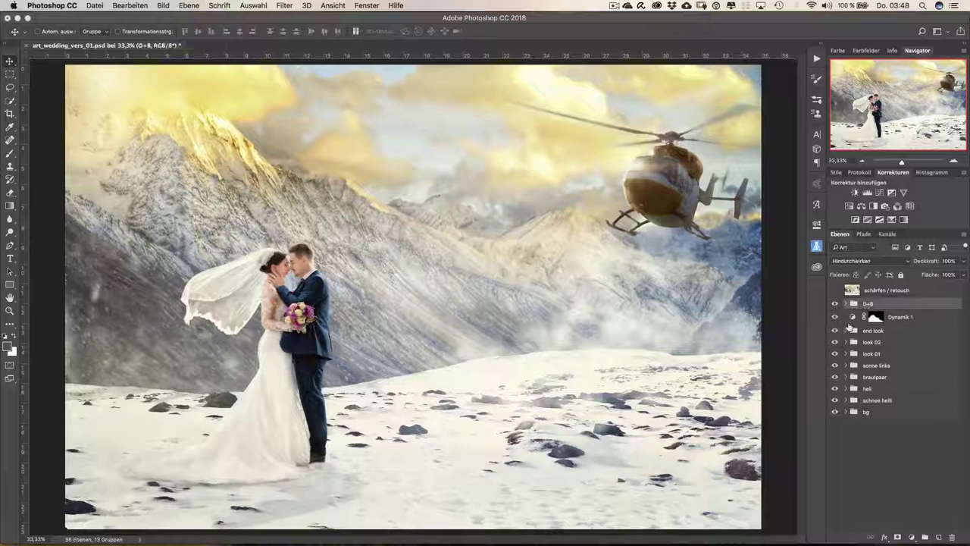
# Step: Compare sharpening by toggling schärfen / retouch, leaving it switched on
pyautogui.click(835, 291)
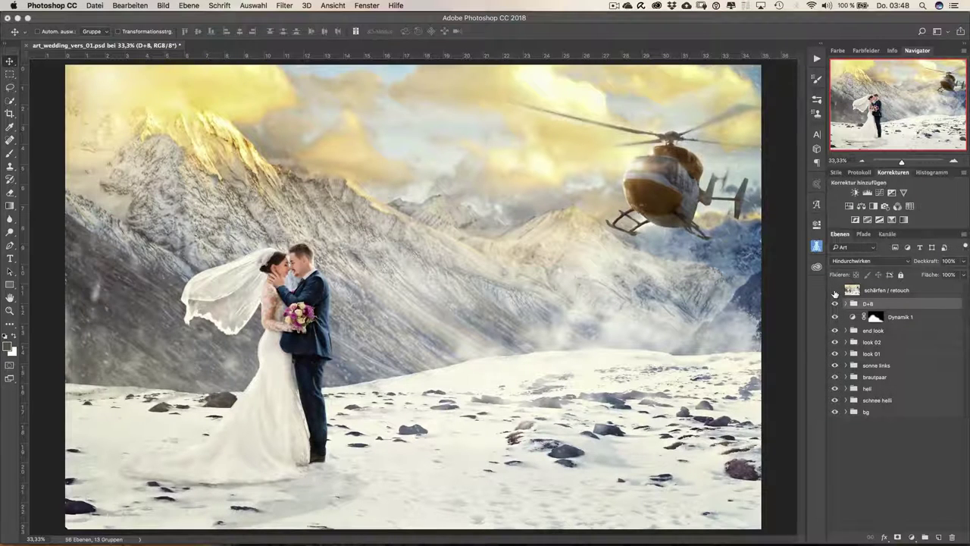
pyautogui.click(835, 291)
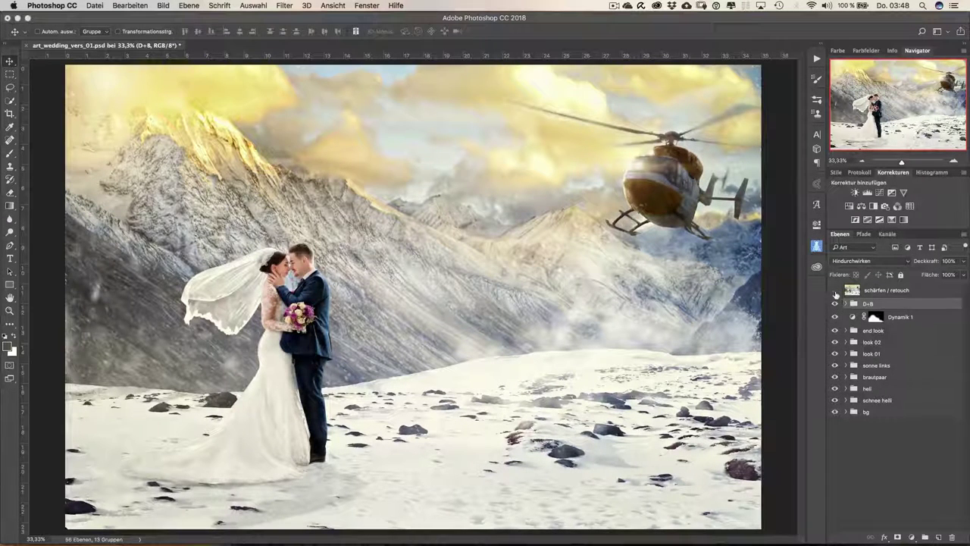
pyautogui.click(835, 291)
pyautogui.click(836, 291)
pyautogui.hotkey('ctrl', '+')
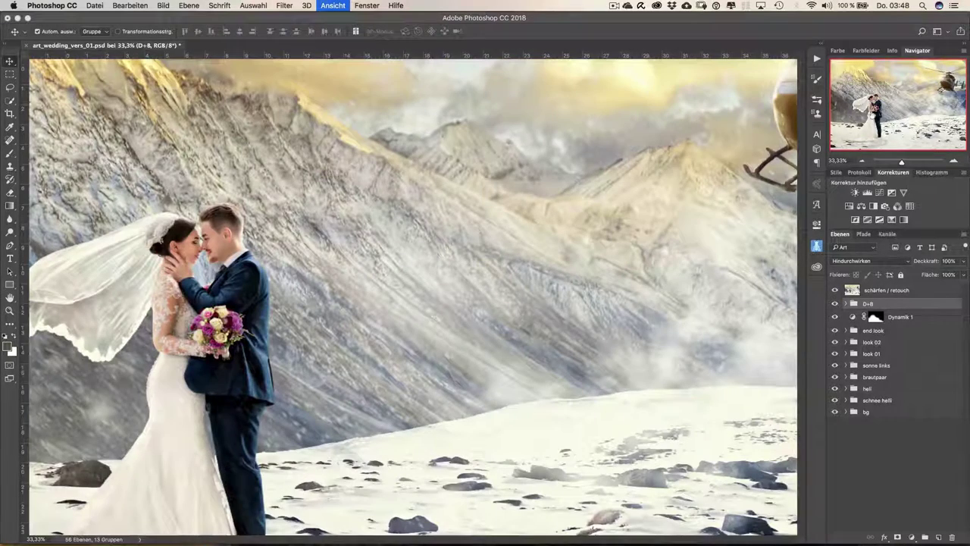
pyautogui.hotkey('ctrl', '1')
pyautogui.moveTo(897, 100); pyautogui.dragTo(869, 130)
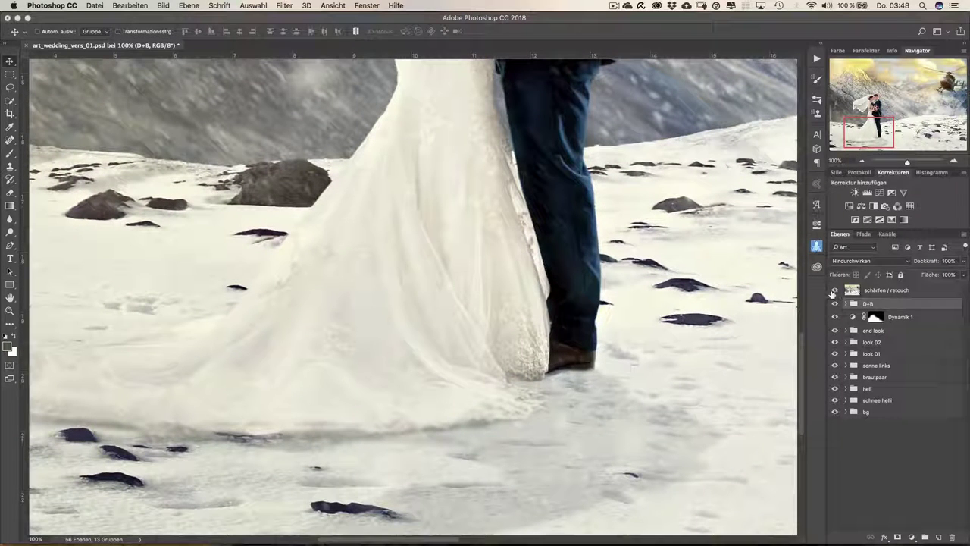
pyautogui.click(835, 290)
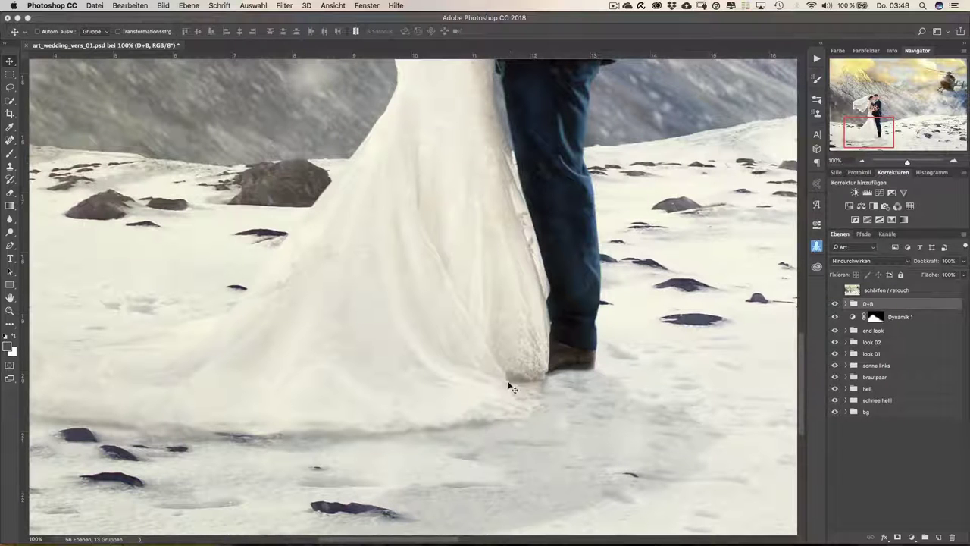
pyautogui.click(835, 291)
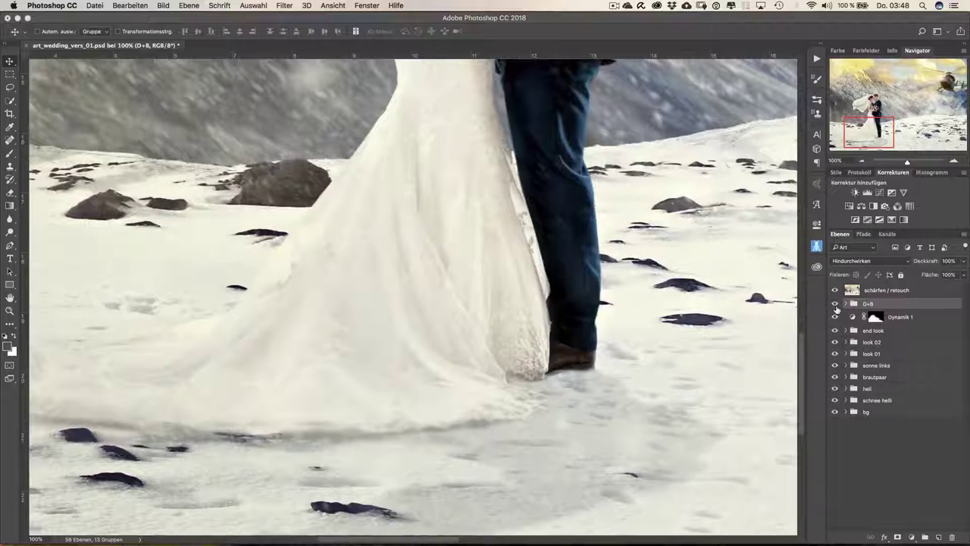
pyautogui.hotkey('ctrl', '0')
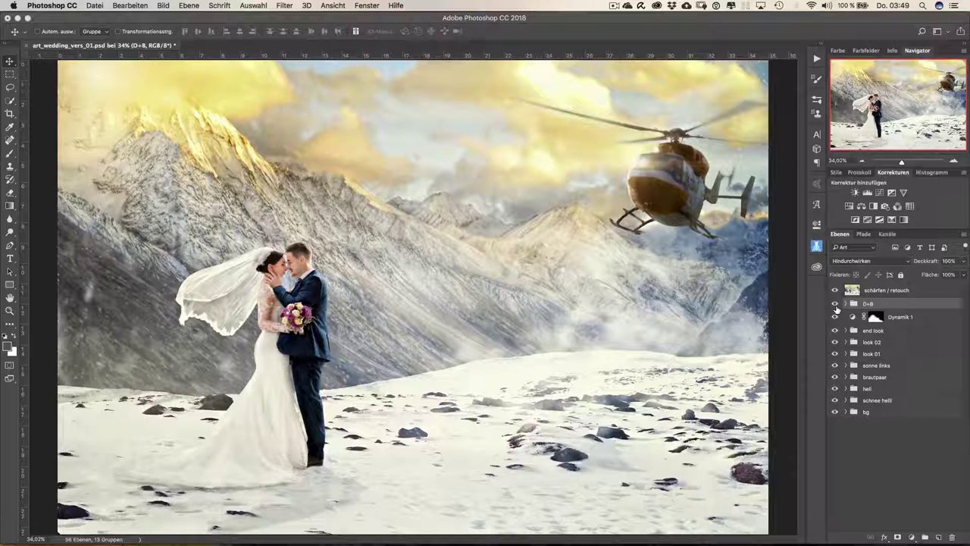
pyautogui.click(836, 307)
pyautogui.click(837, 306)
pyautogui.click(837, 306)
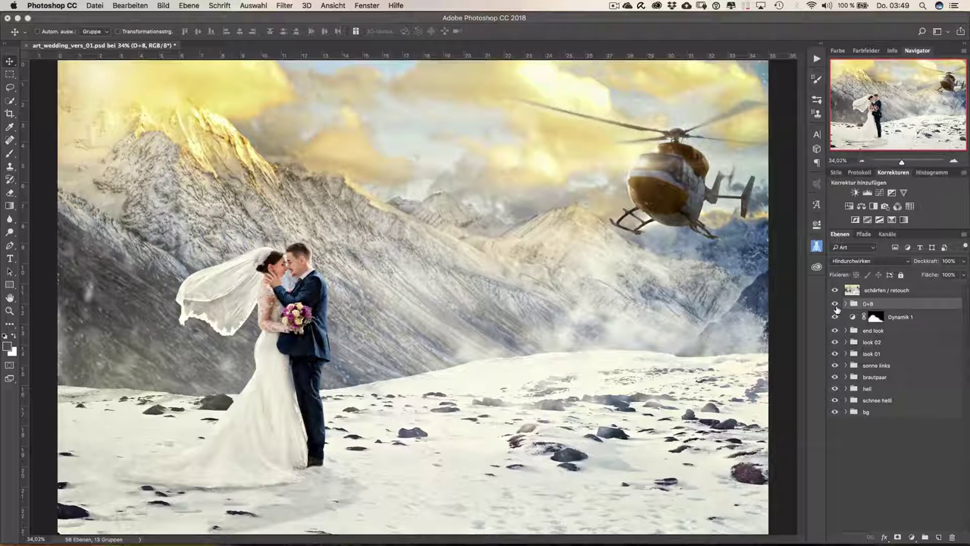
pyautogui.press('super')
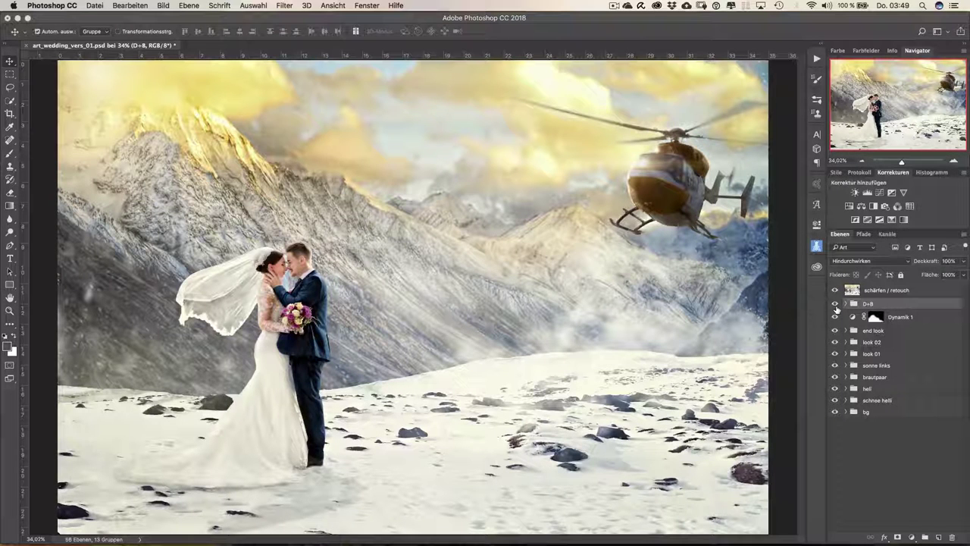